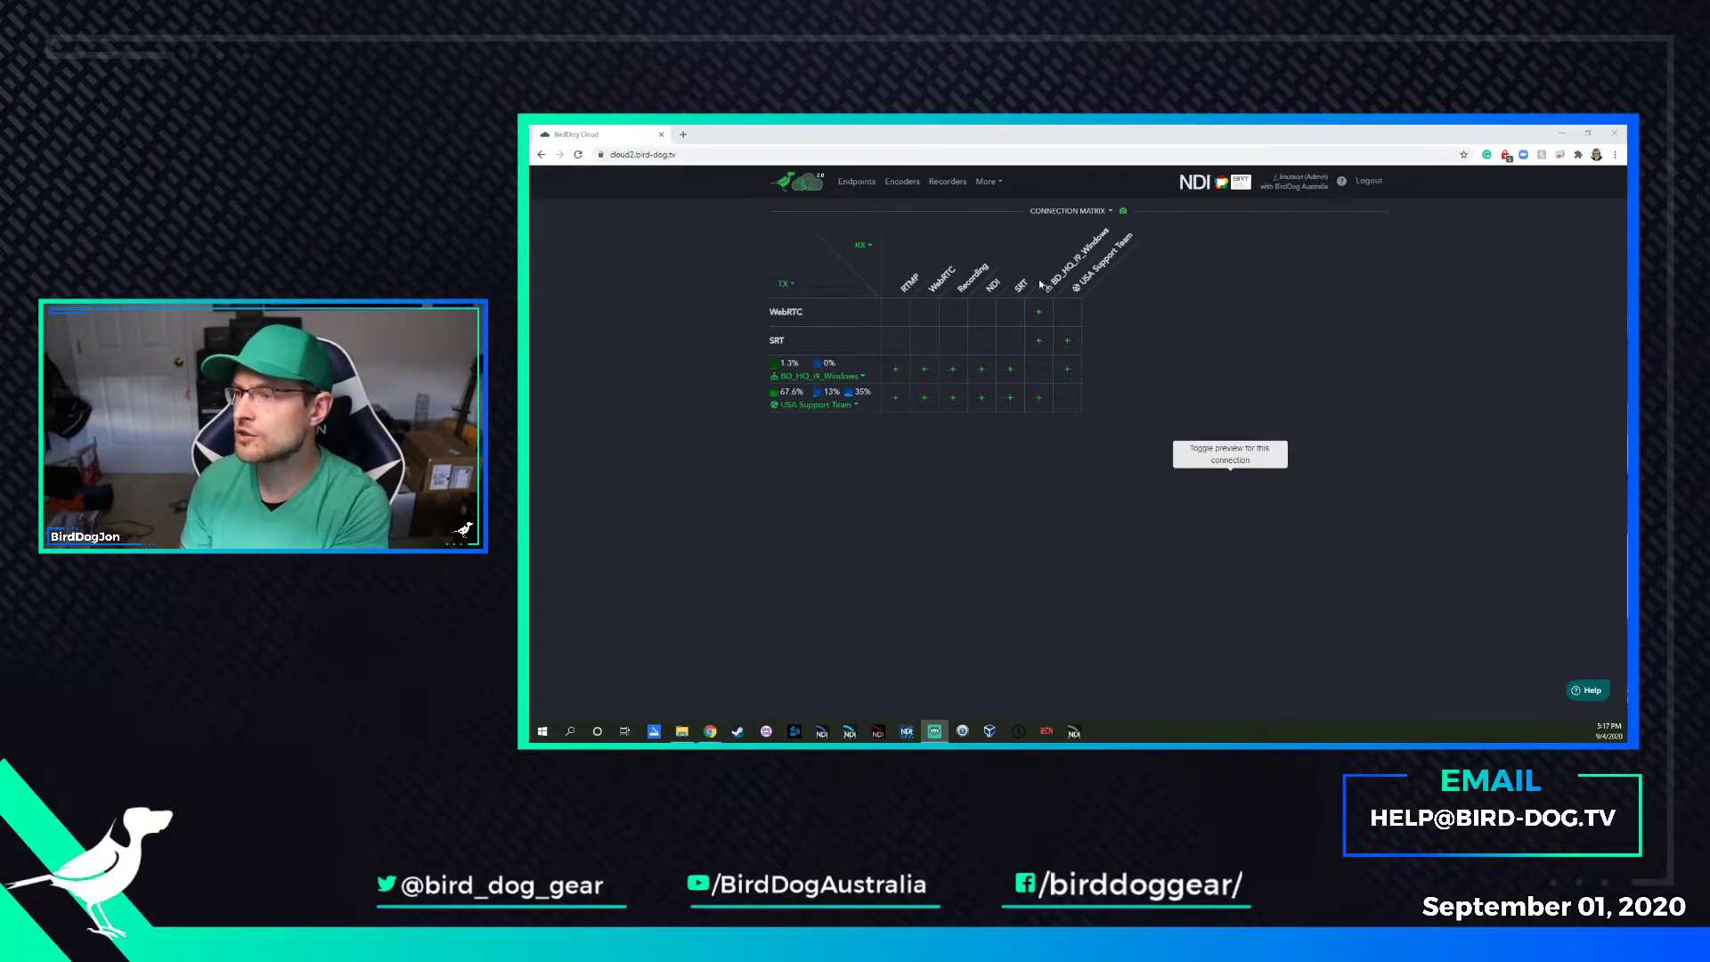
# Start a connection from USA Support Team to BD_HQ_i9_Windows with the 7mbps NVENC configuration and the BIRDDOG (CAM) NDI source
pyautogui.click(1039, 398)
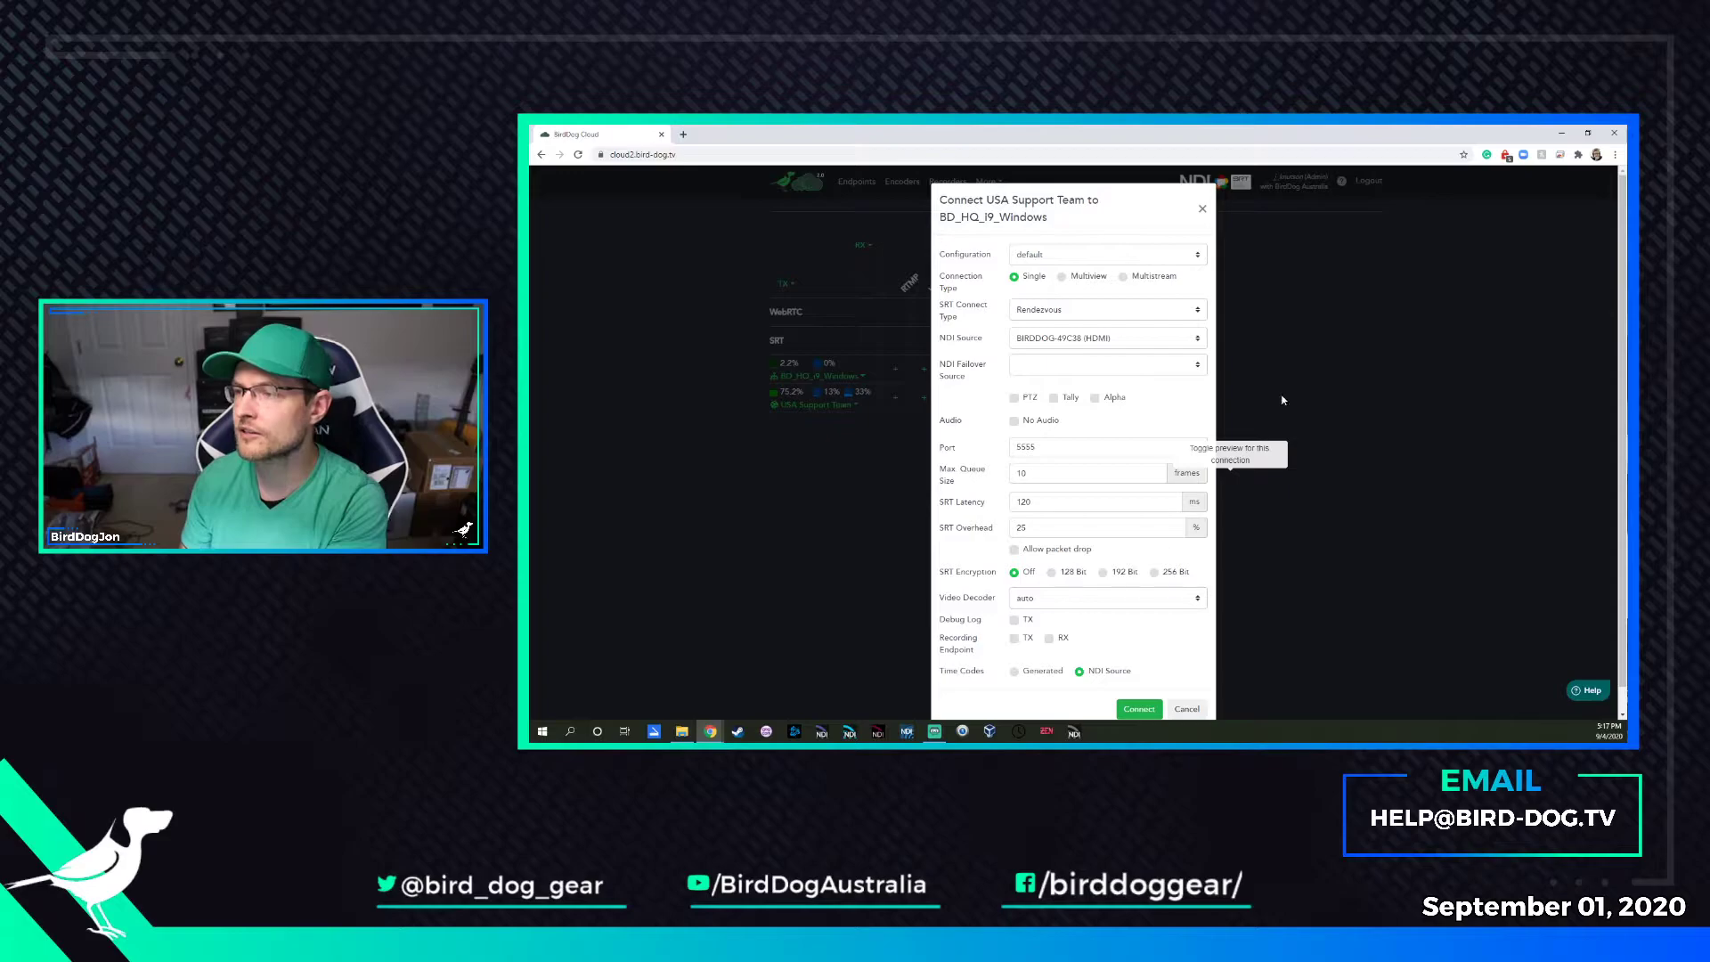
pyautogui.click(1044, 255)
pyautogui.click(1086, 344)
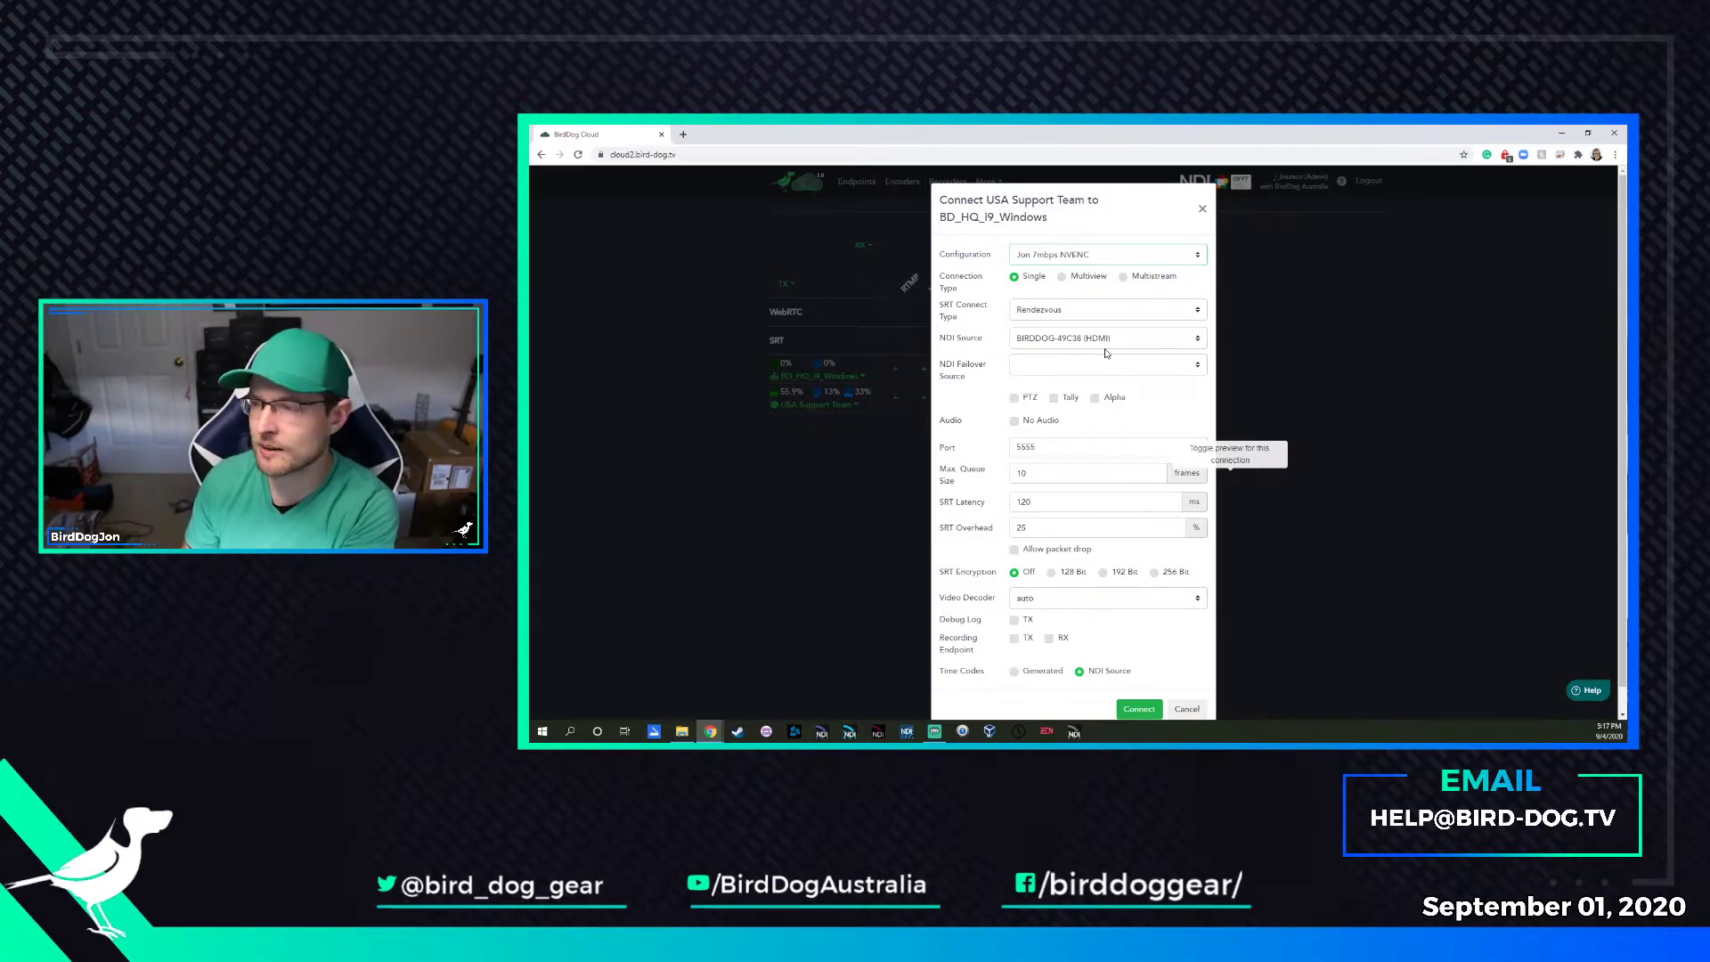
pyautogui.click(1109, 343)
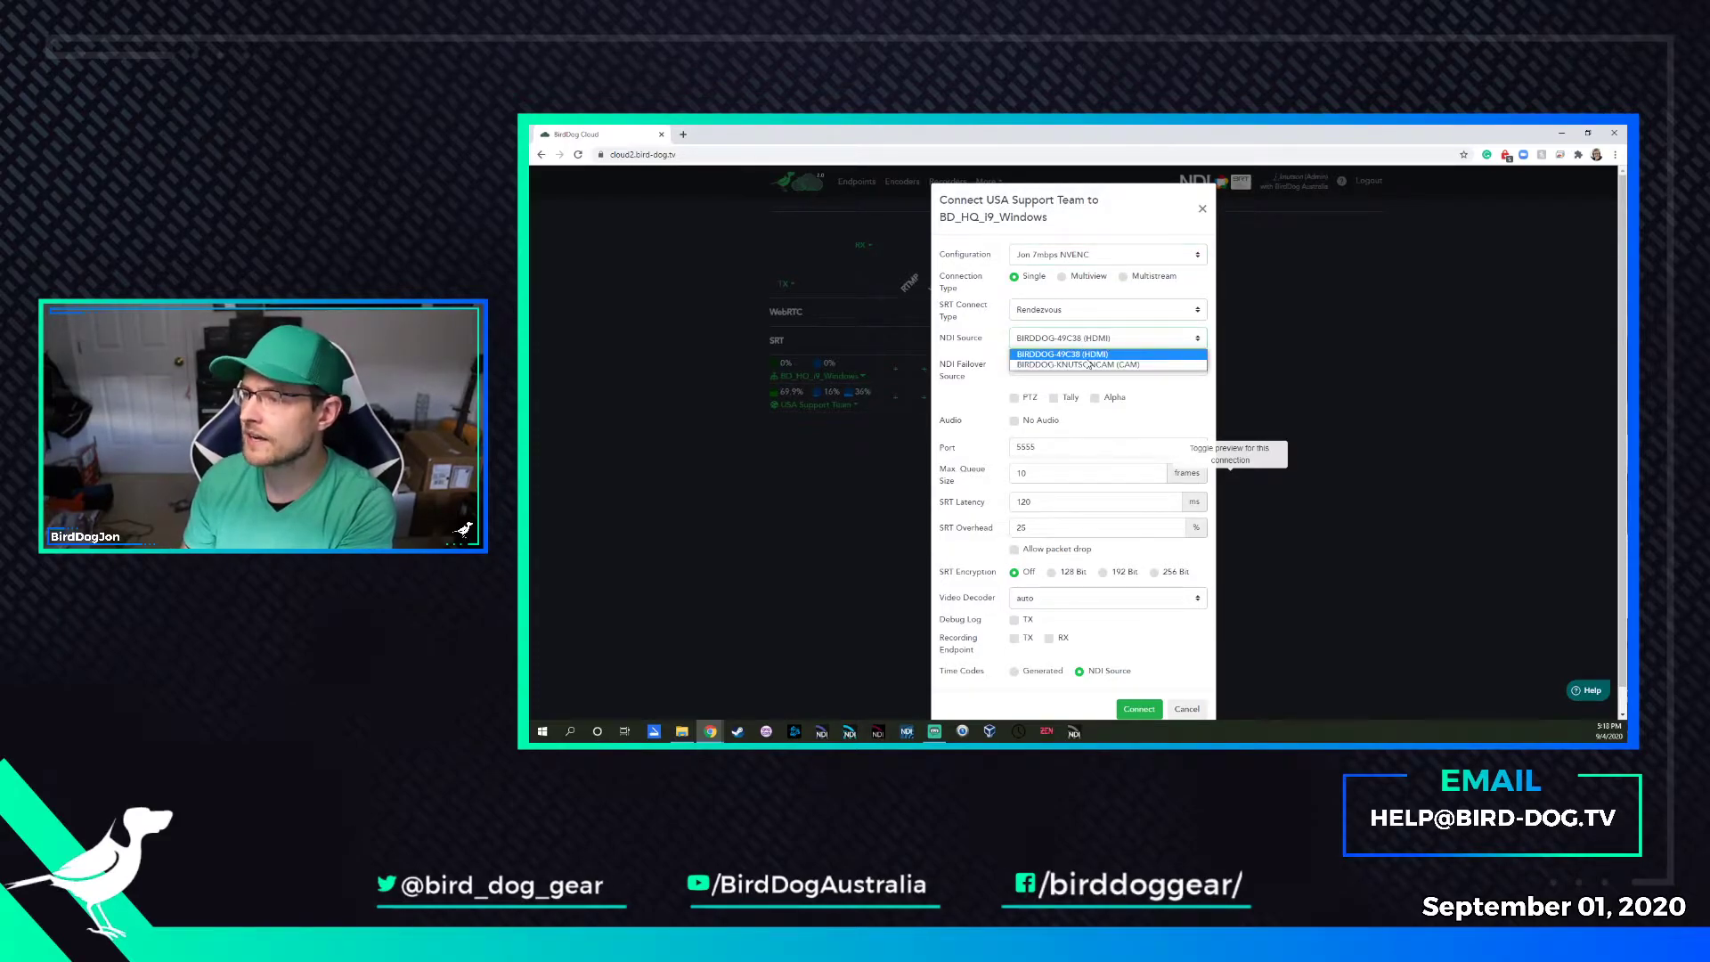
pyautogui.click(1087, 365)
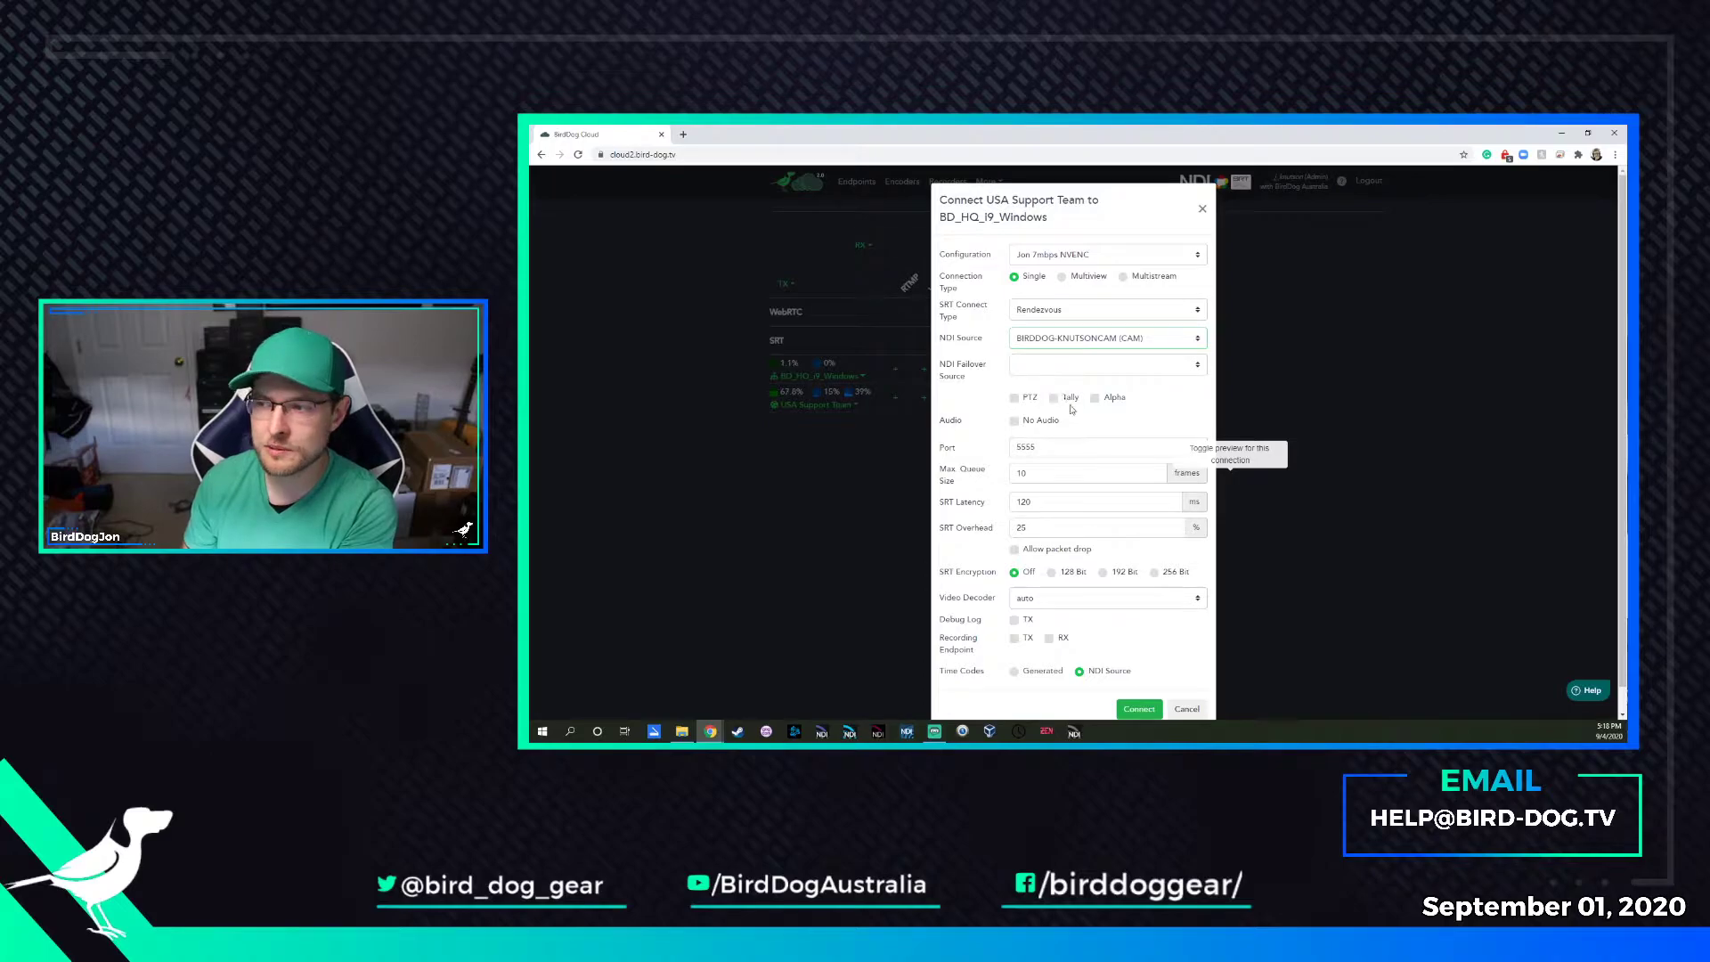
# Enable PTZ and Tally, set the connection to No Audio, and connect it on port 5555
pyautogui.click(1013, 398)
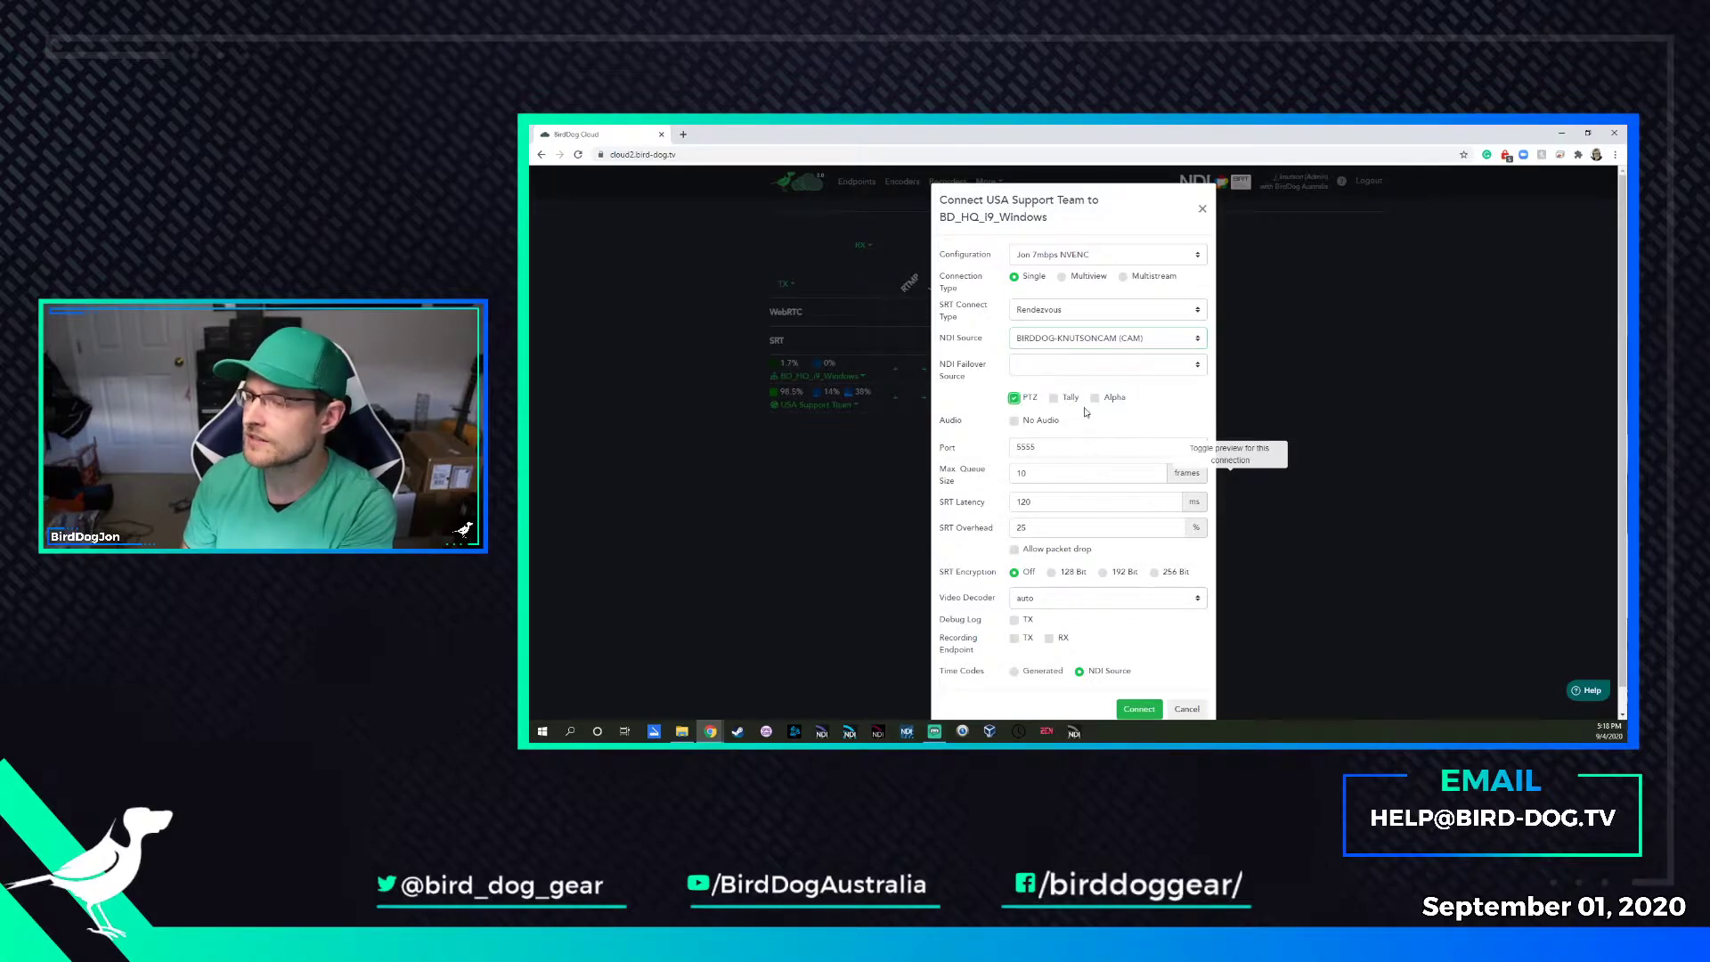
pyautogui.click(1056, 400)
pyautogui.scroll(-1, 1038, 401)
pyautogui.click(1015, 395)
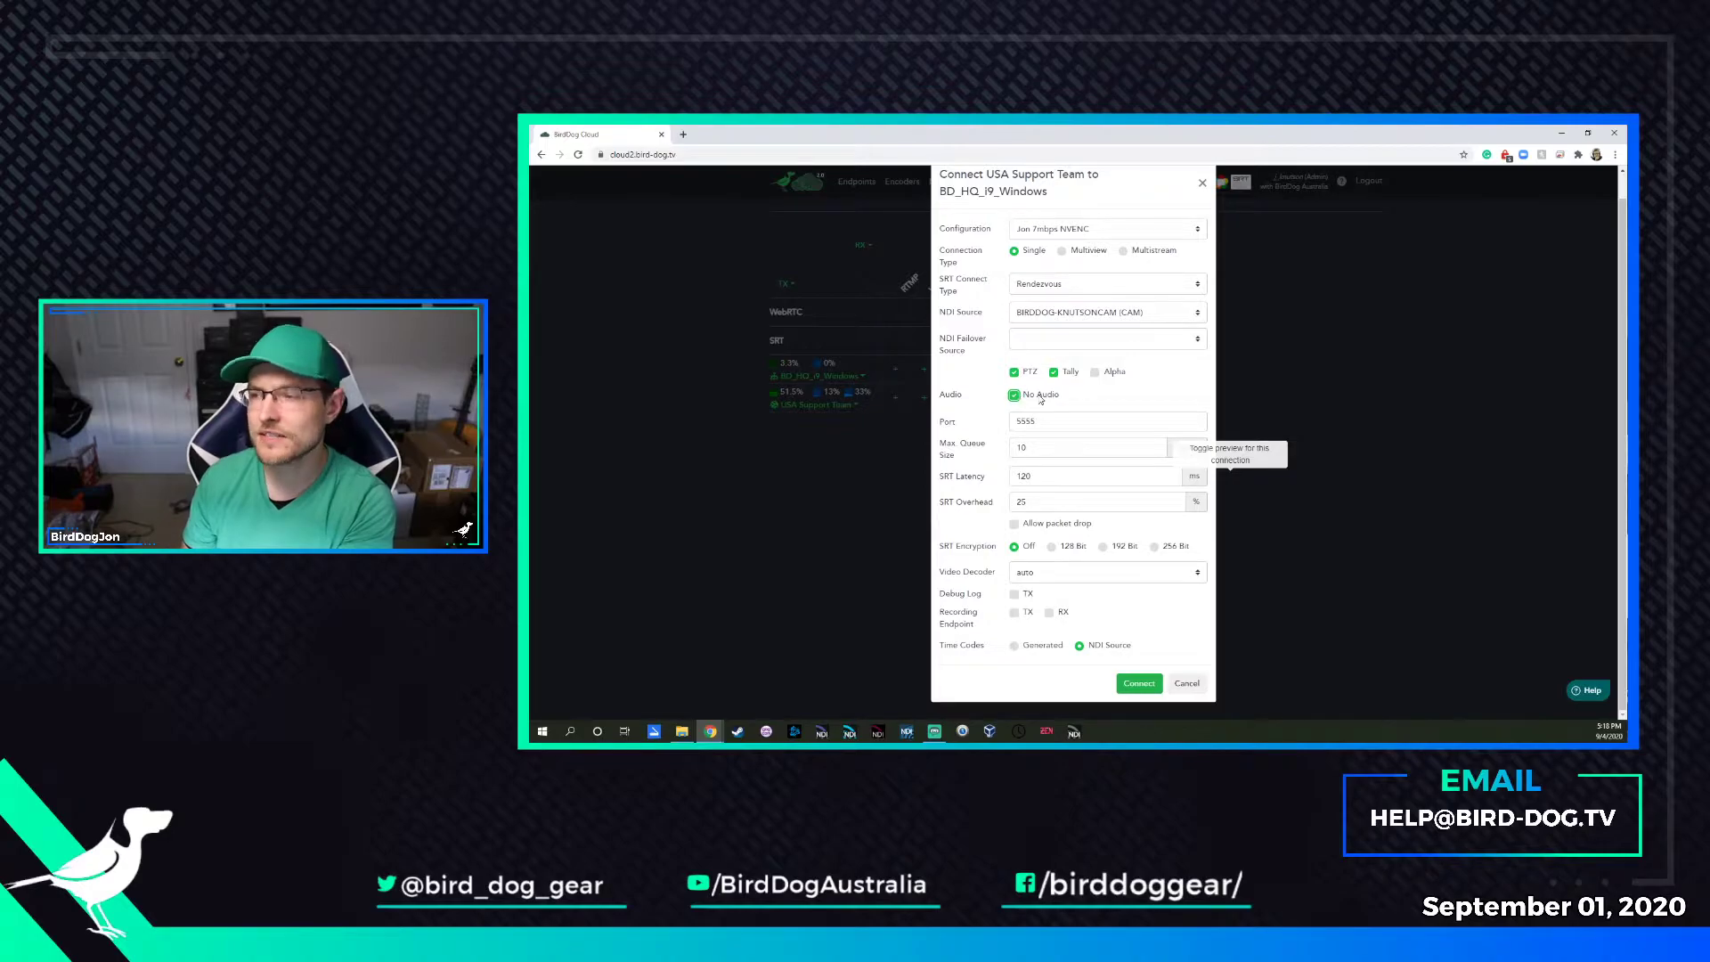
pyautogui.click(1034, 423)
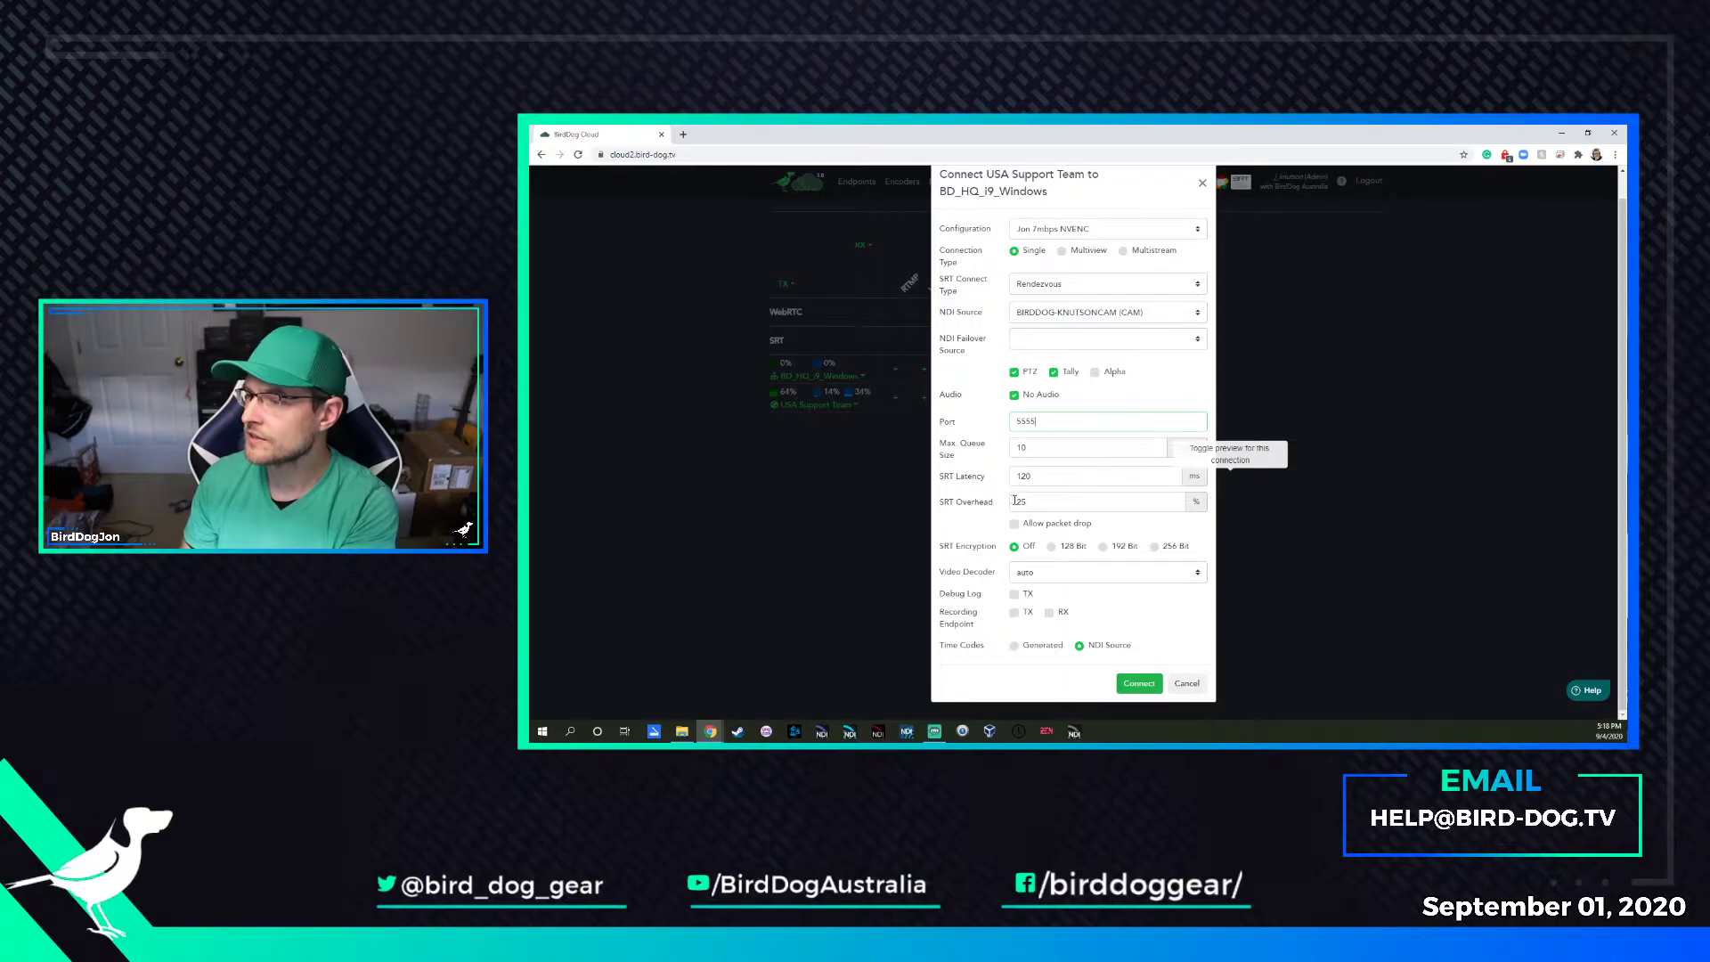
pyautogui.click(1139, 679)
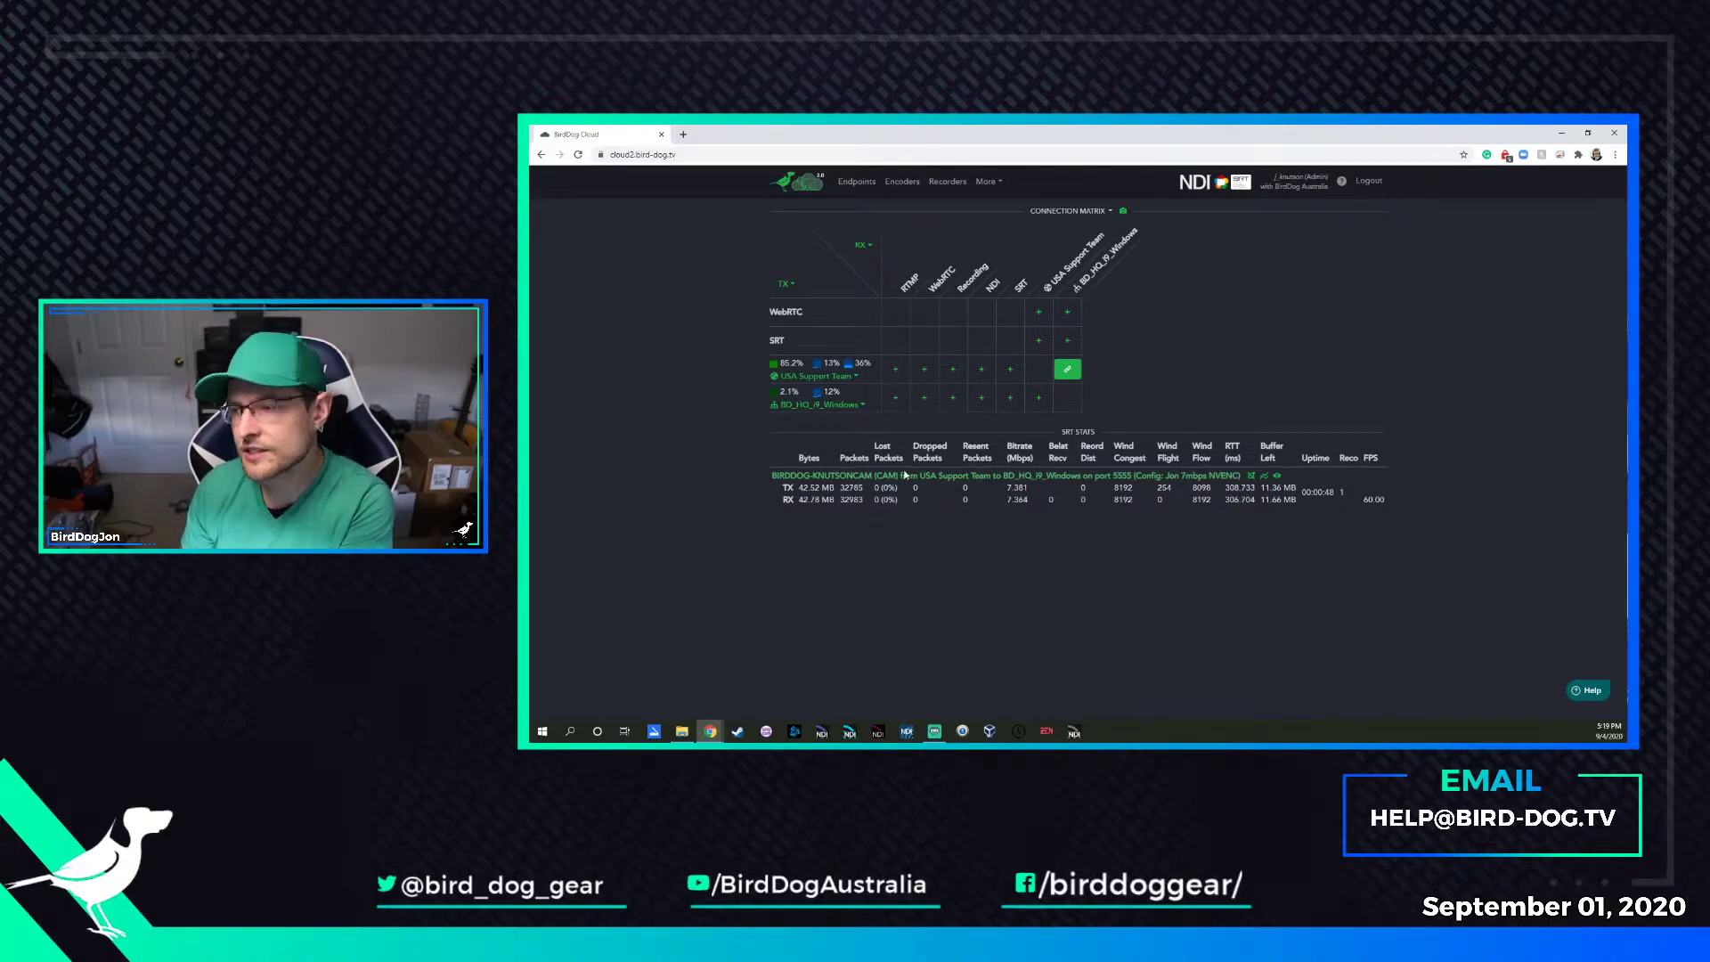
# Review lost and dropped packets in the SRT stats, and multiply 310 by 2.5 in Calculator
pyautogui.doubleClick(883, 445)
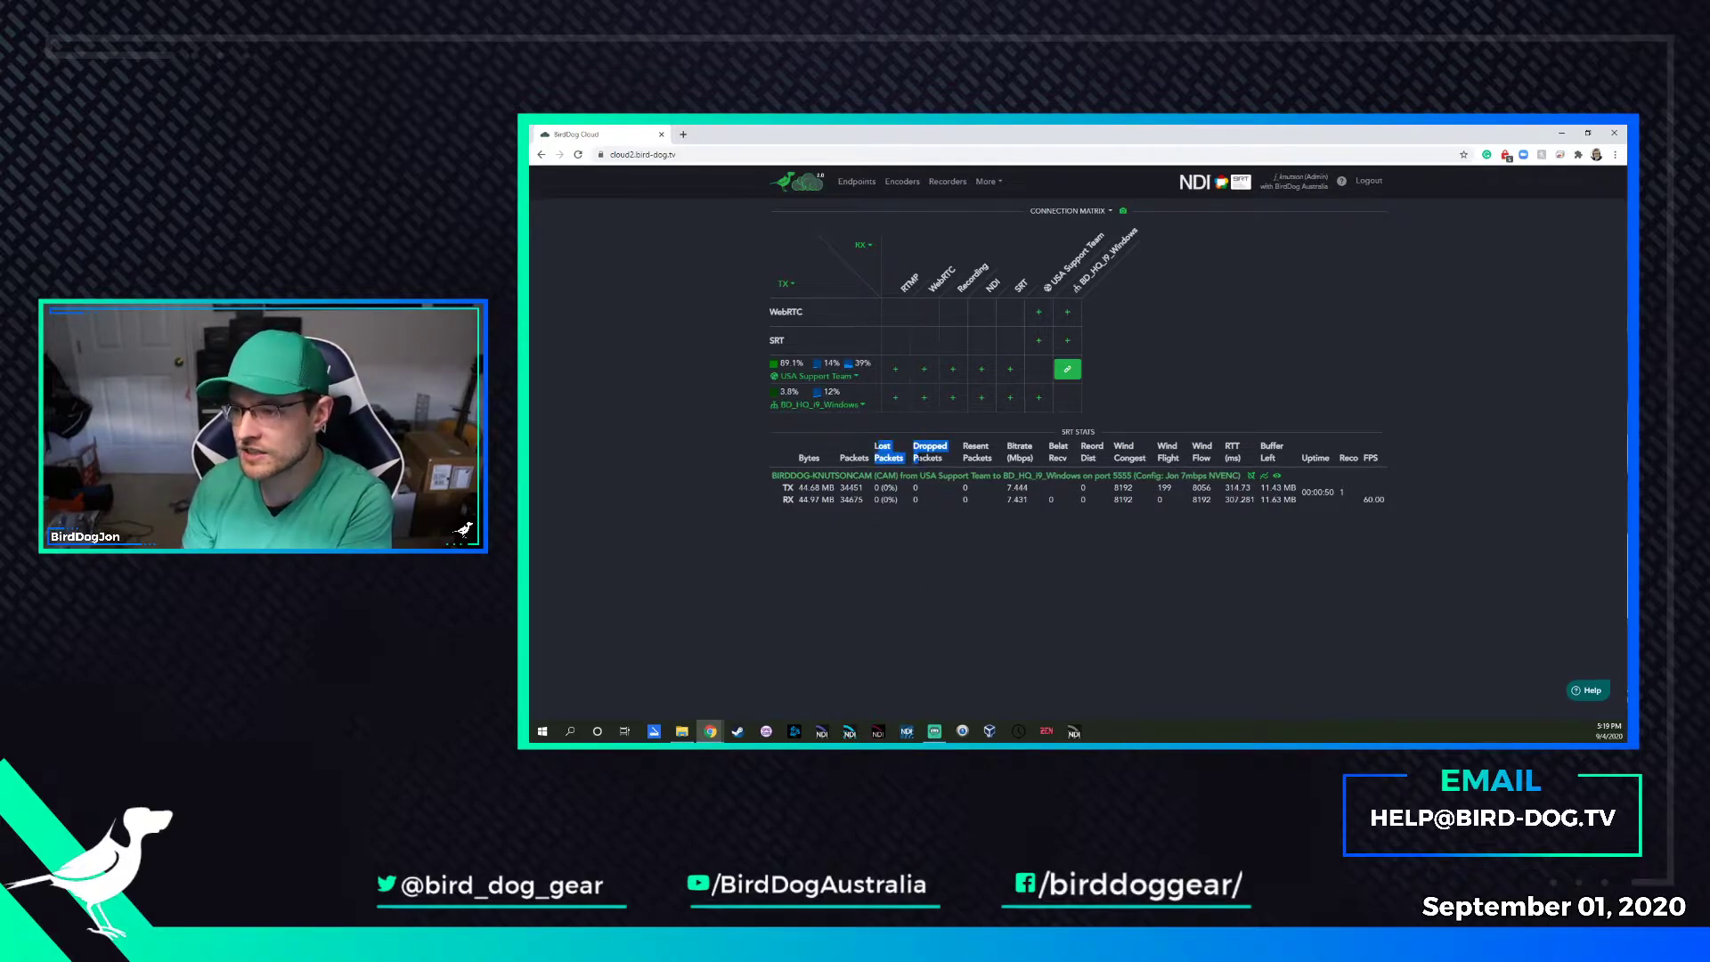
pyautogui.moveTo(914, 442); pyautogui.dragTo(1024, 499)
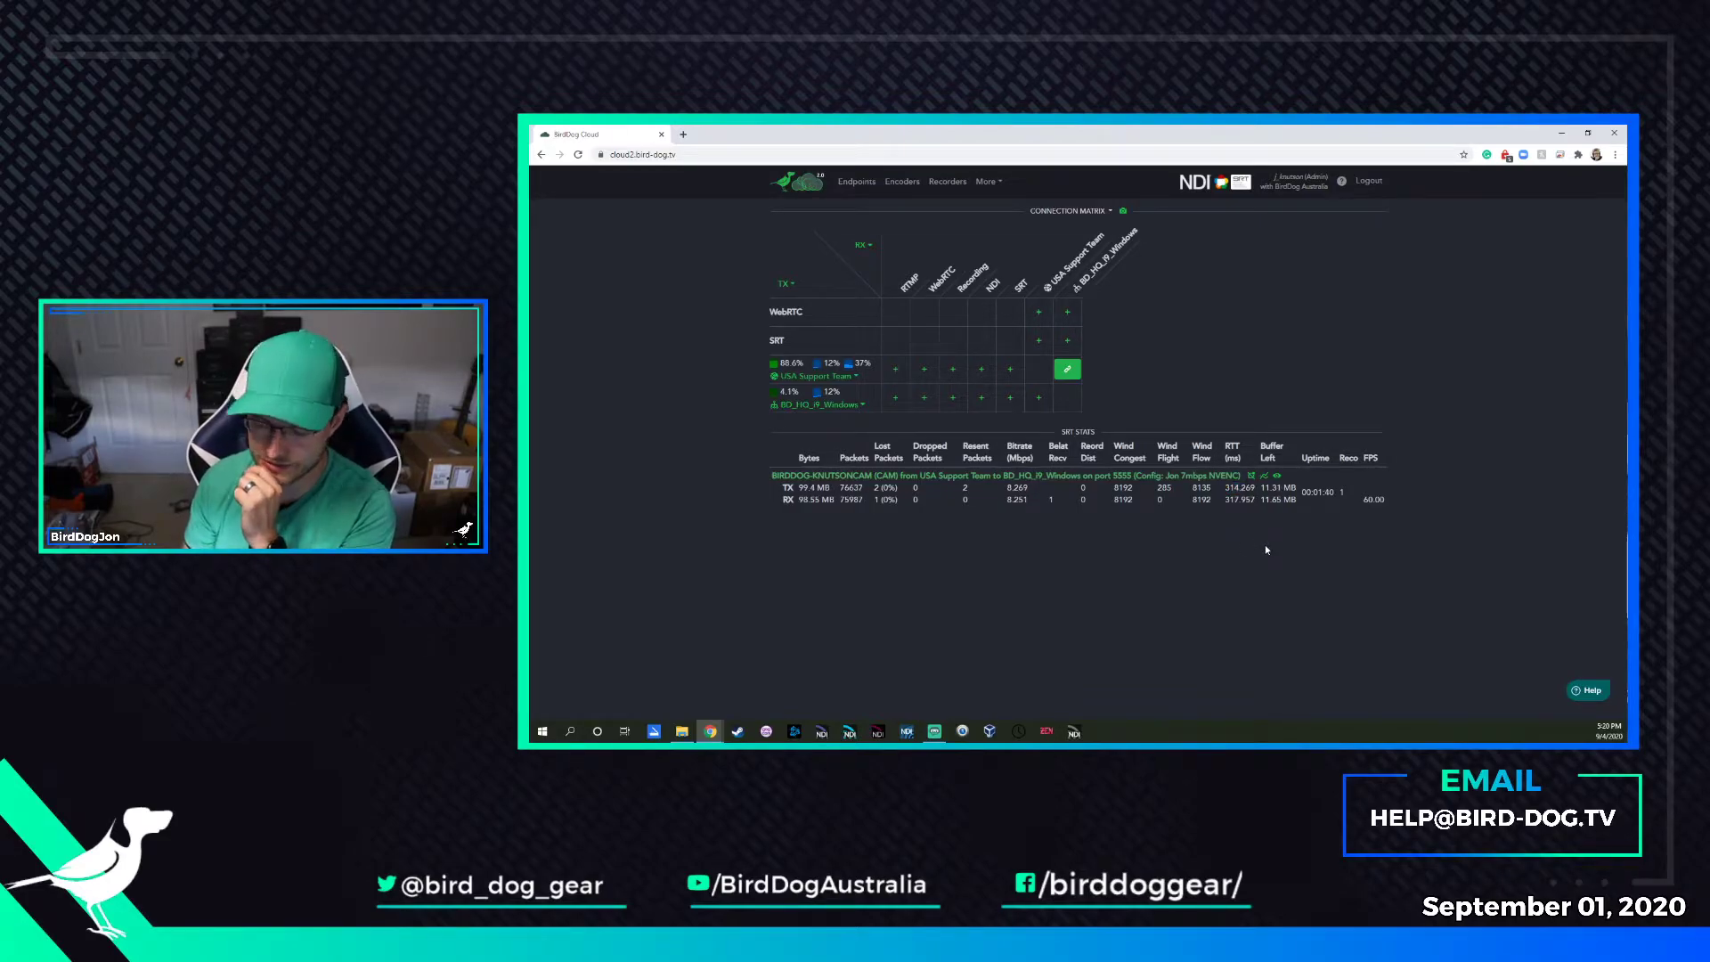
pyautogui.press('XF86Calculator')
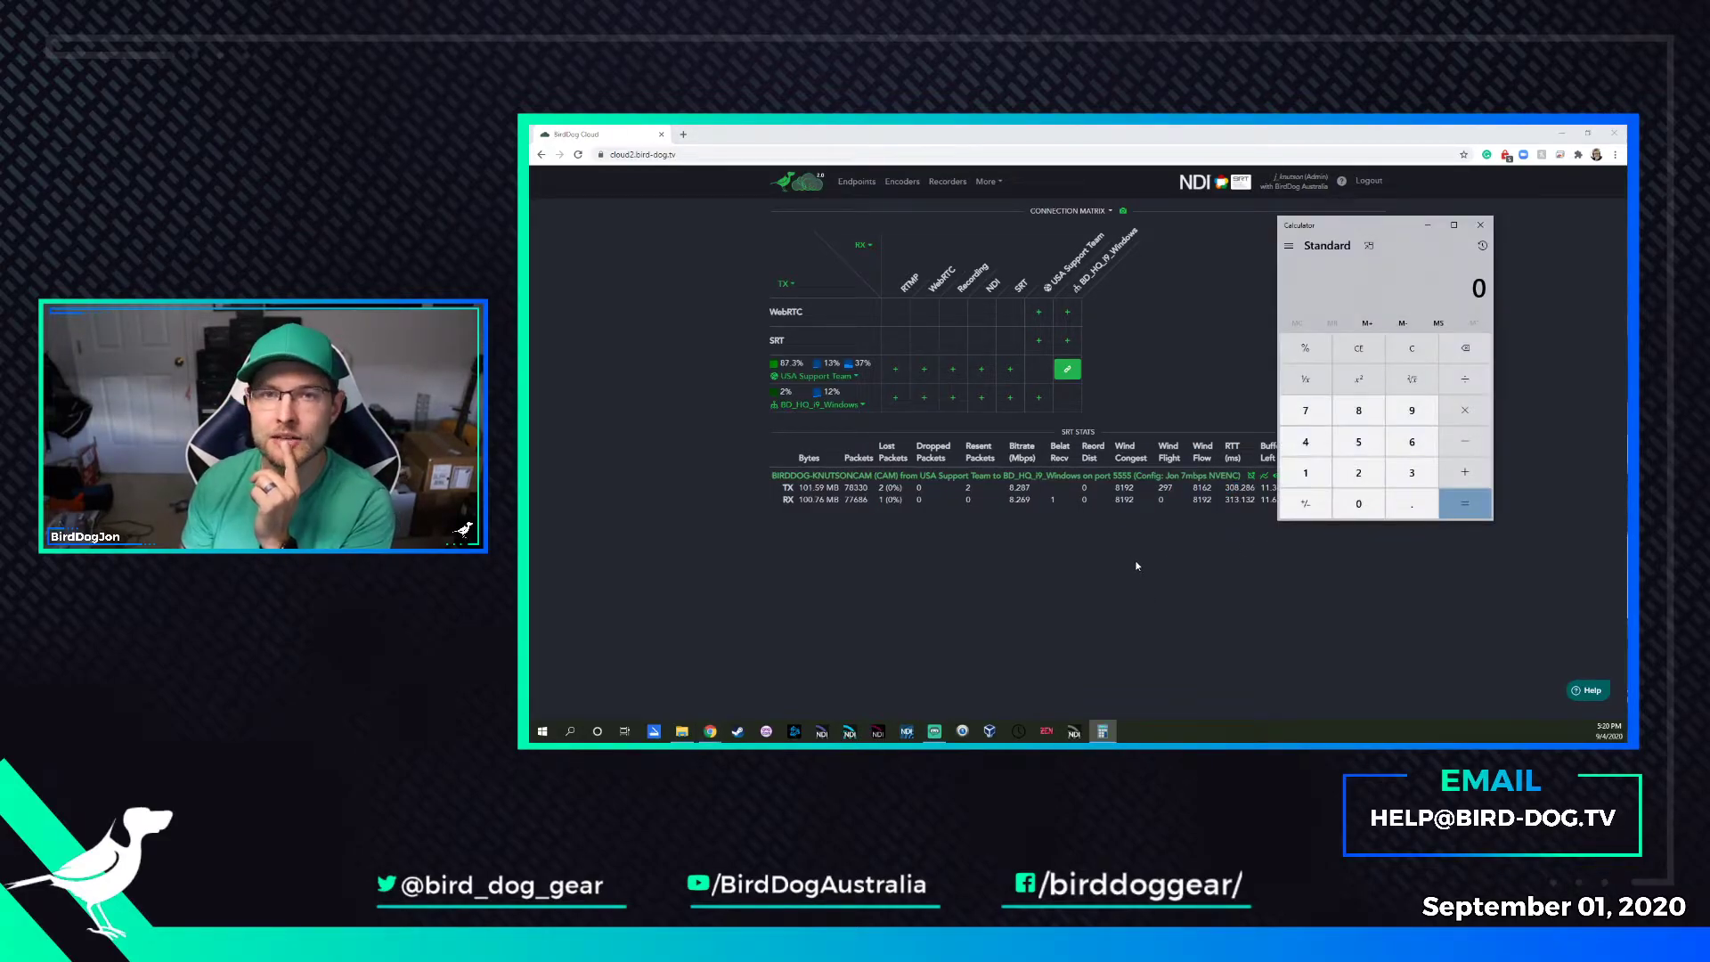
pyautogui.write('311')
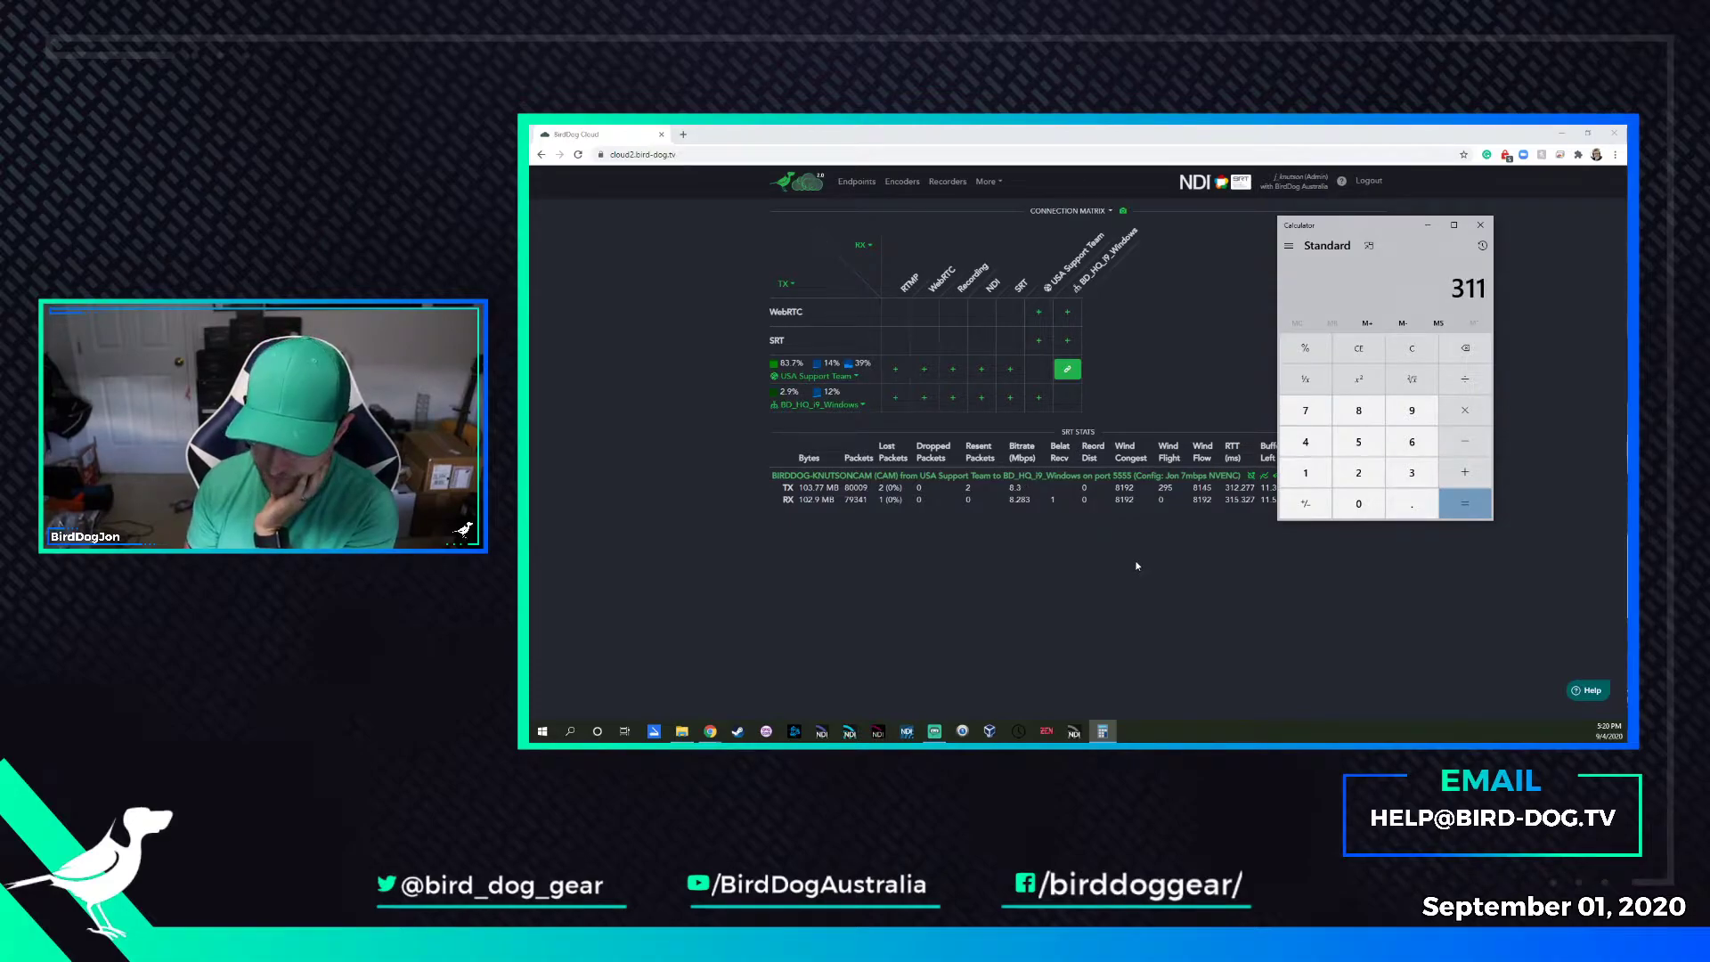
pyautogui.write('0')
pyautogui.press('BackSpace')
pyautogui.press('BackSpace')
pyautogui.write('0')
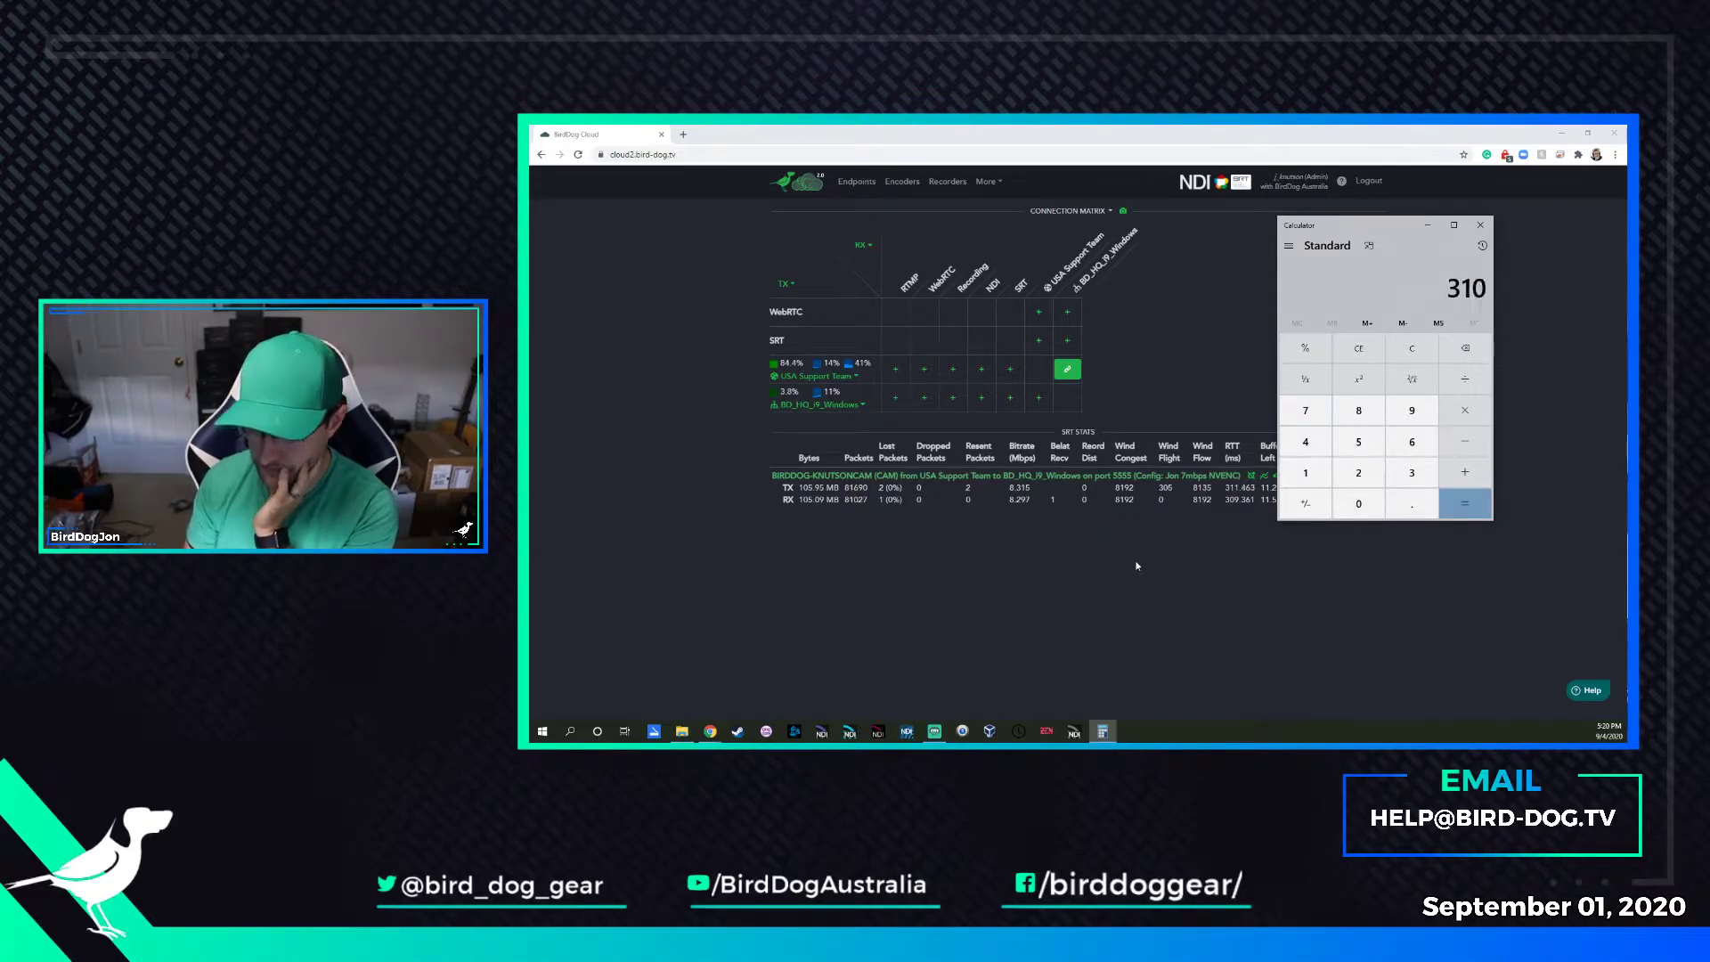
pyautogui.write('/2.5')
pyautogui.press('Return')
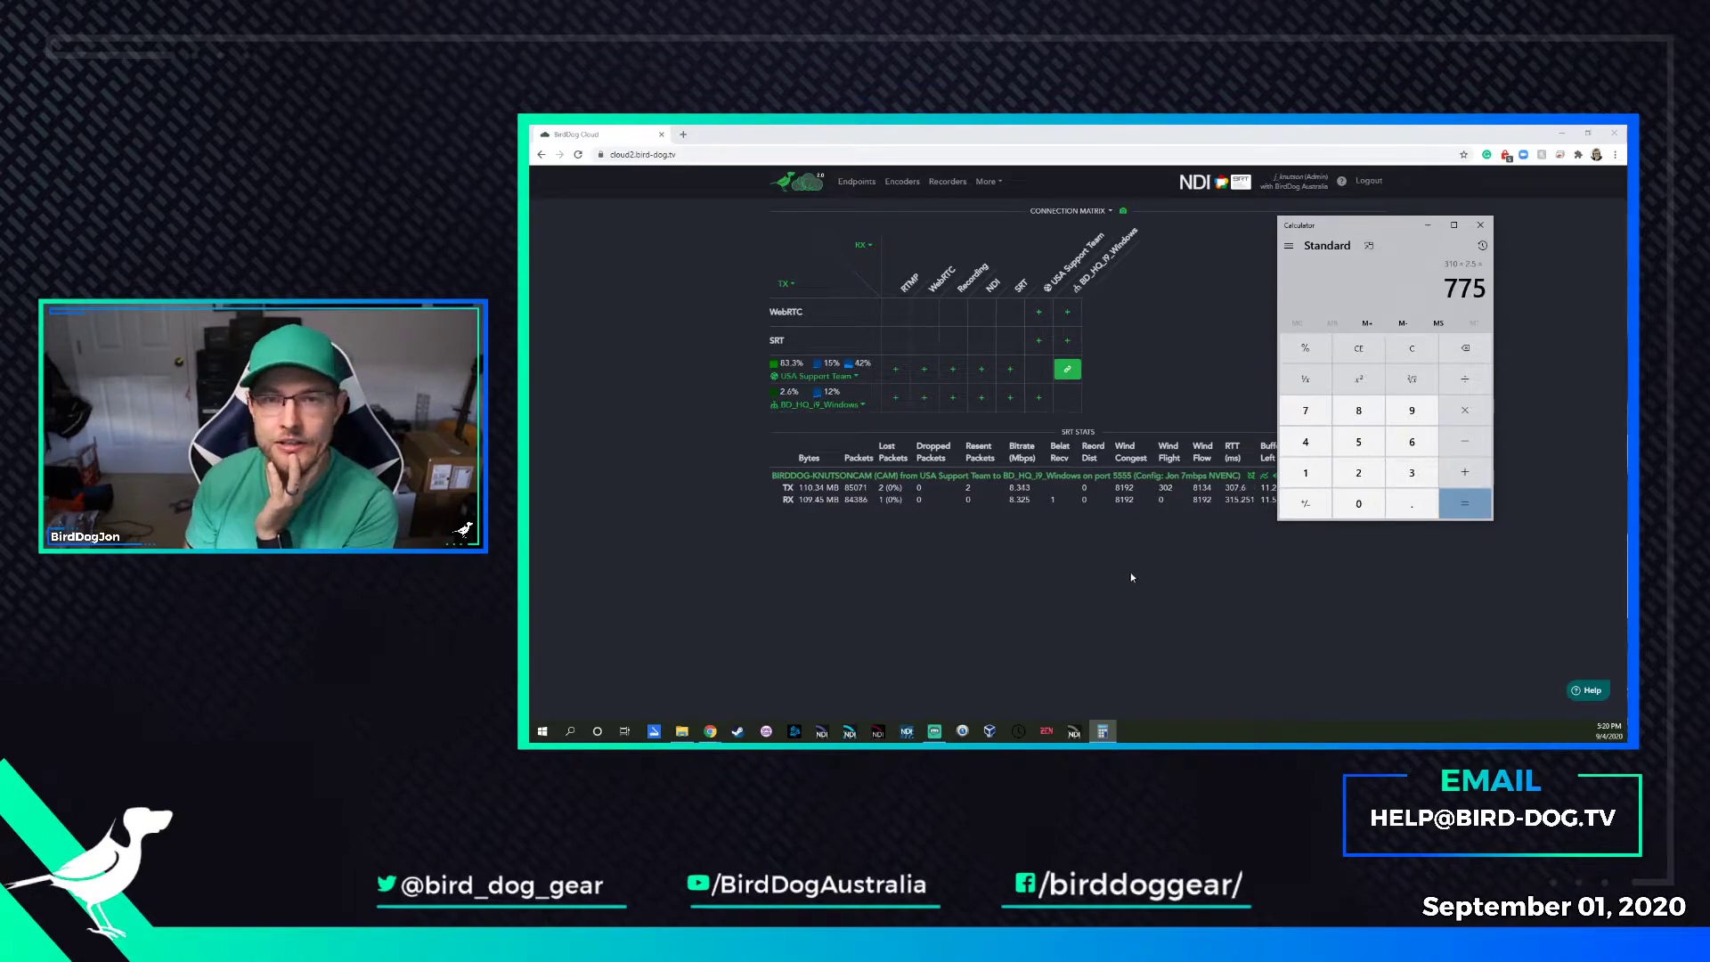
pyautogui.click(1480, 225)
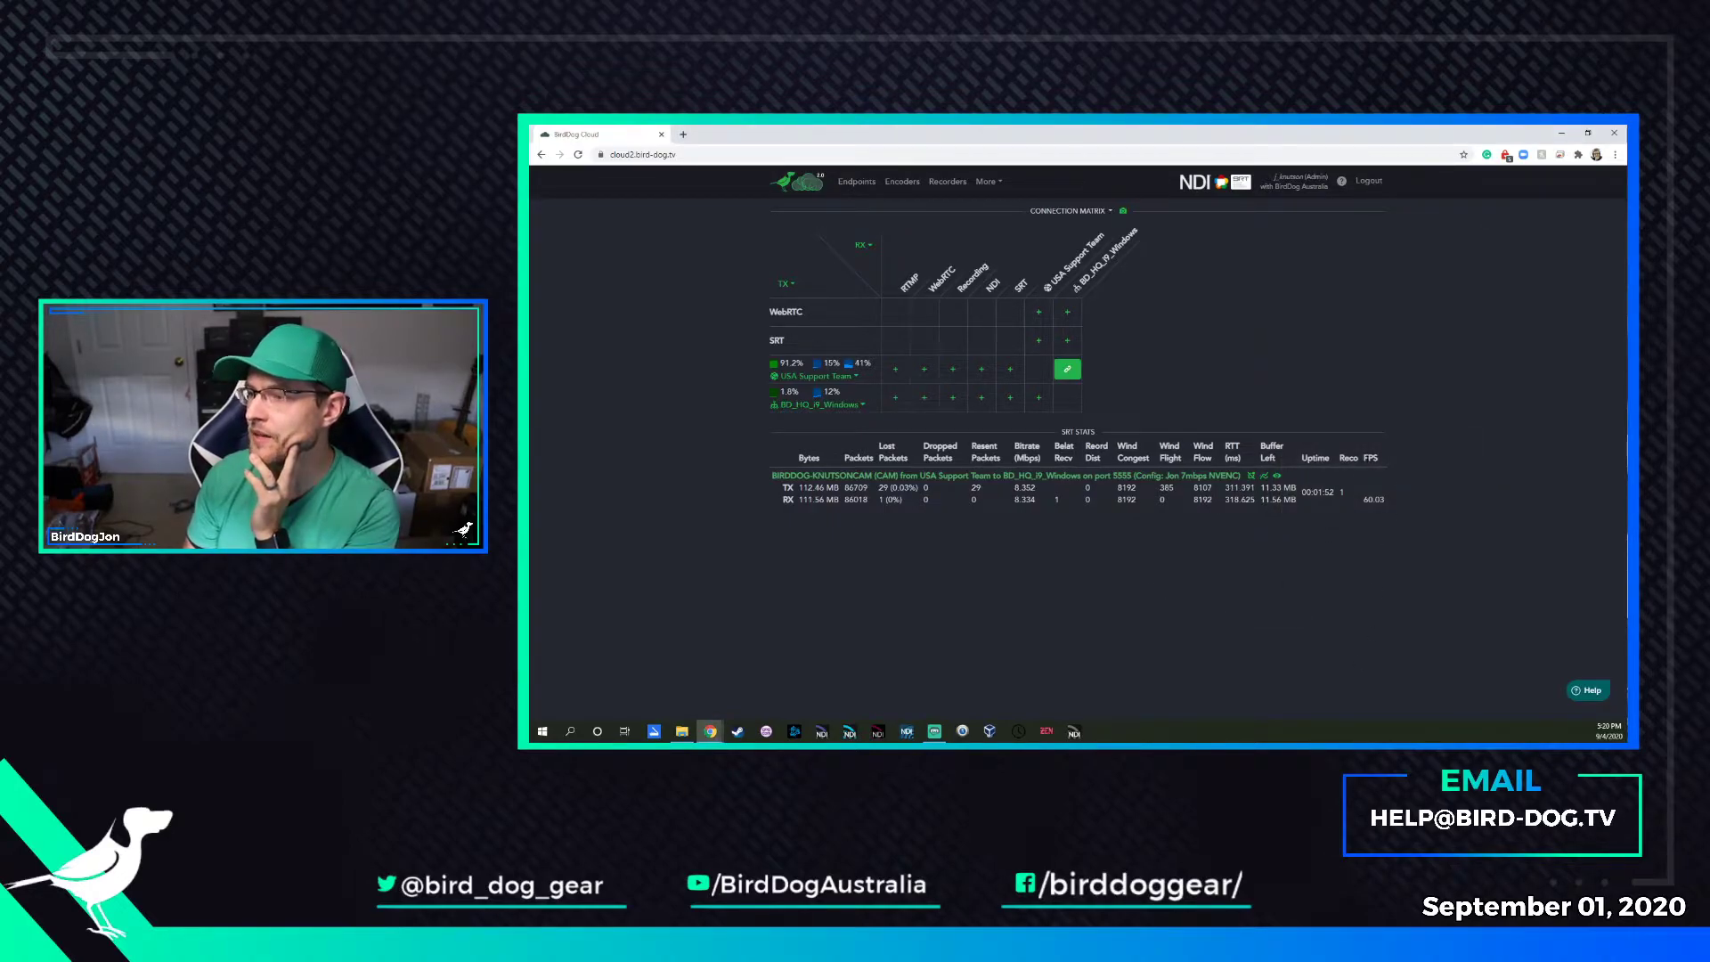
# Edit the USA Support Team to BD_HQ_i9_Windows connection, calculate 50 × 2.5 in Calculator, and enter an SRT latency of 125 ms
pyautogui.click(1073, 374)
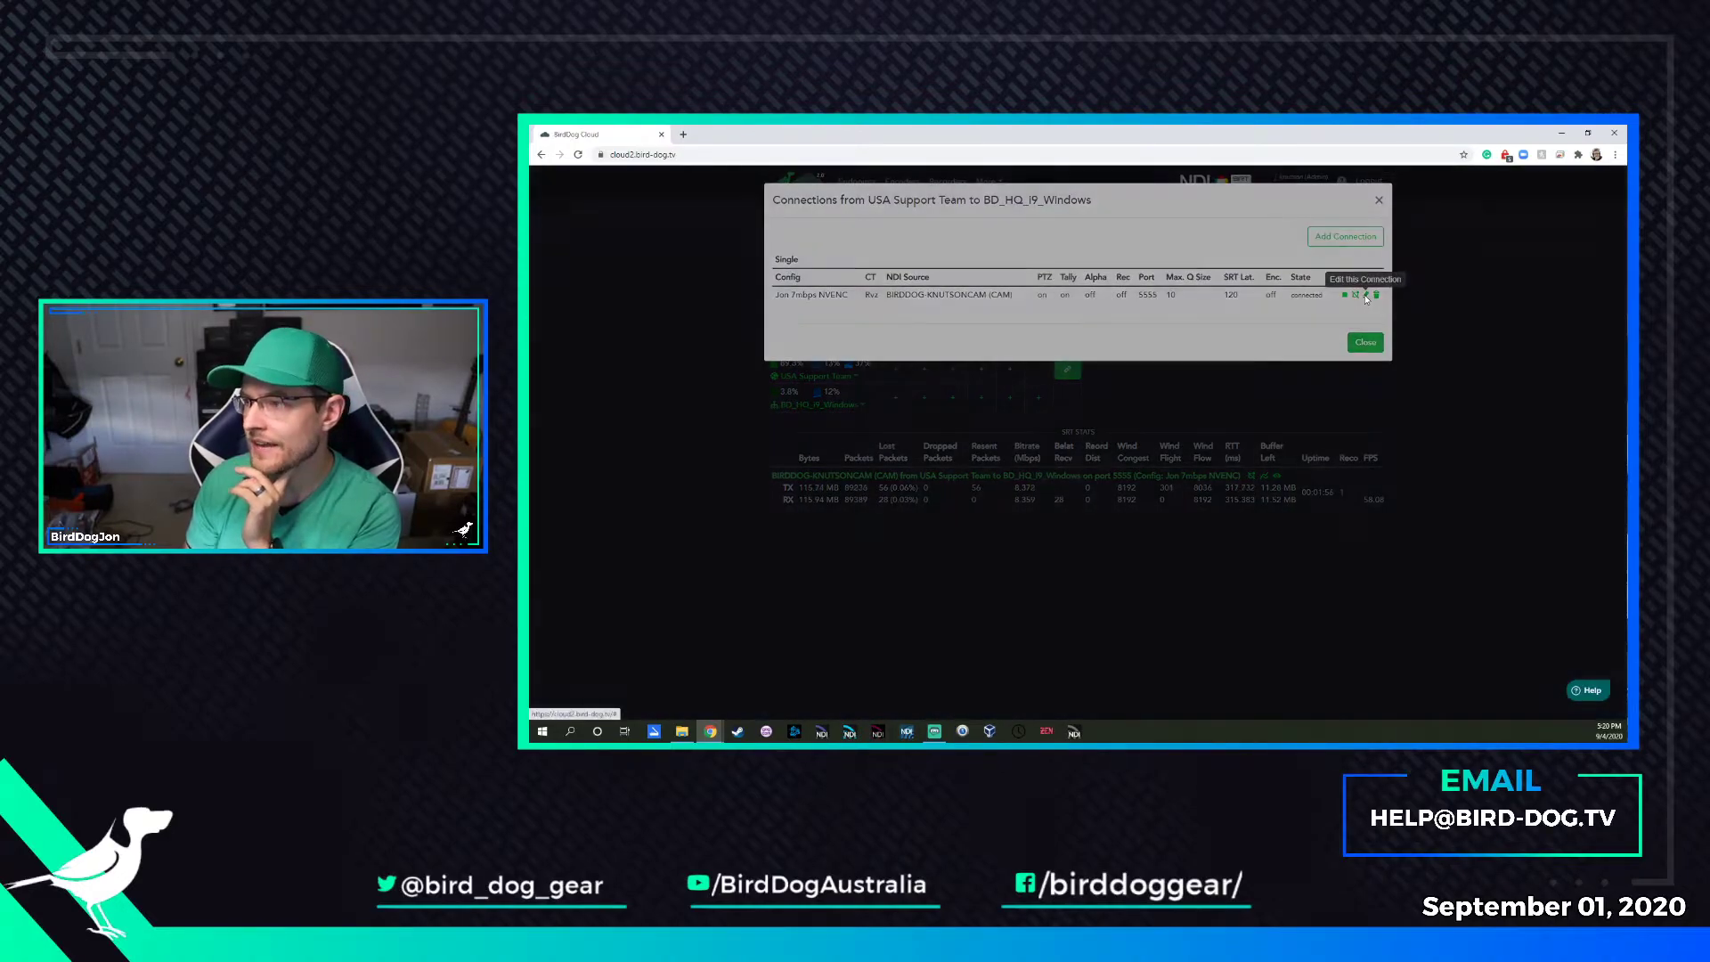
pyautogui.click(1366, 296)
pyautogui.moveTo(1069, 524); pyautogui.dragTo(979, 508)
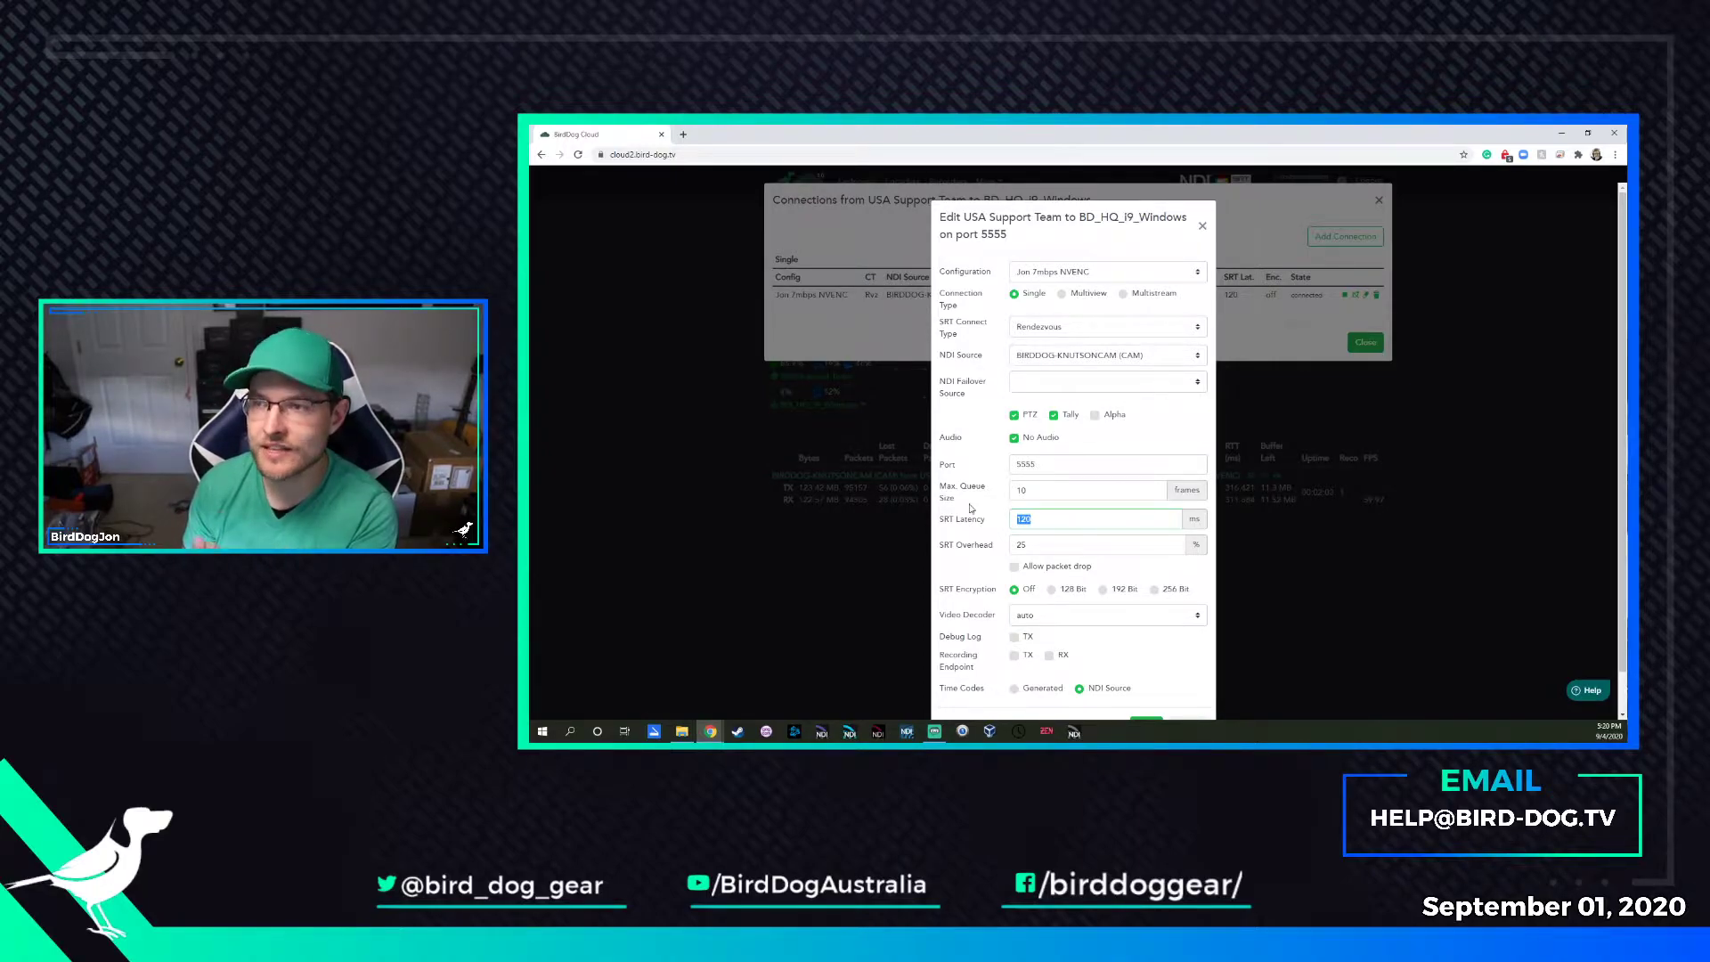
pyautogui.press('XF86Calculator')
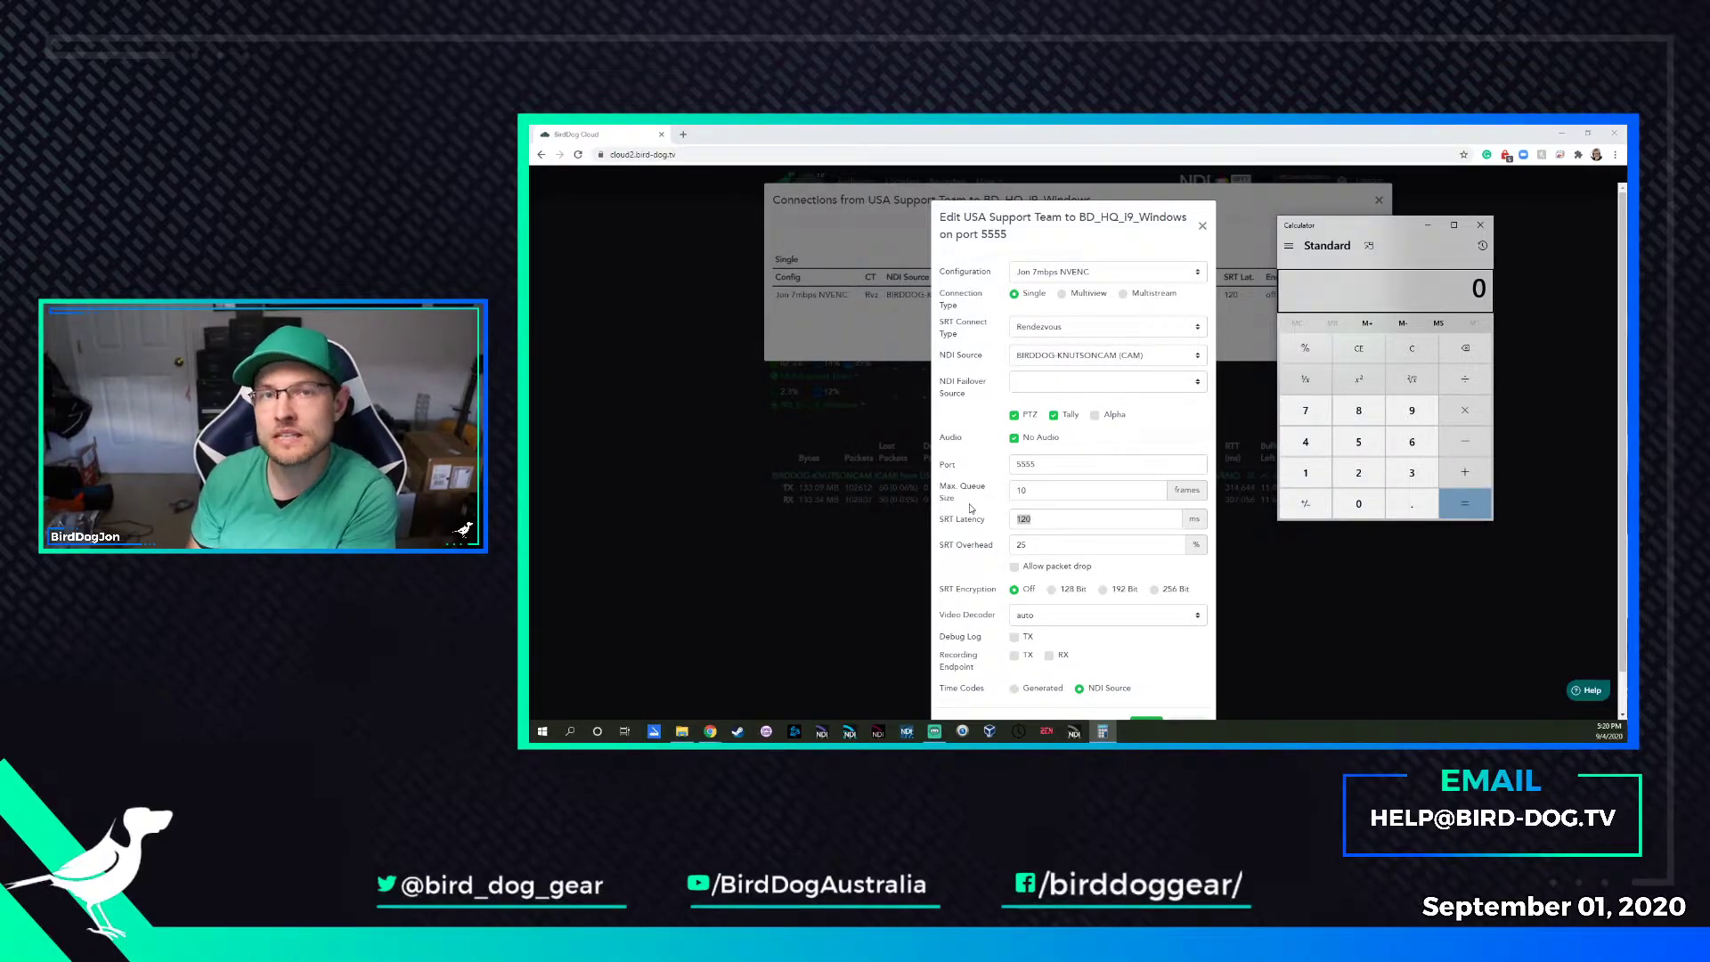
pyautogui.write('50 × ')
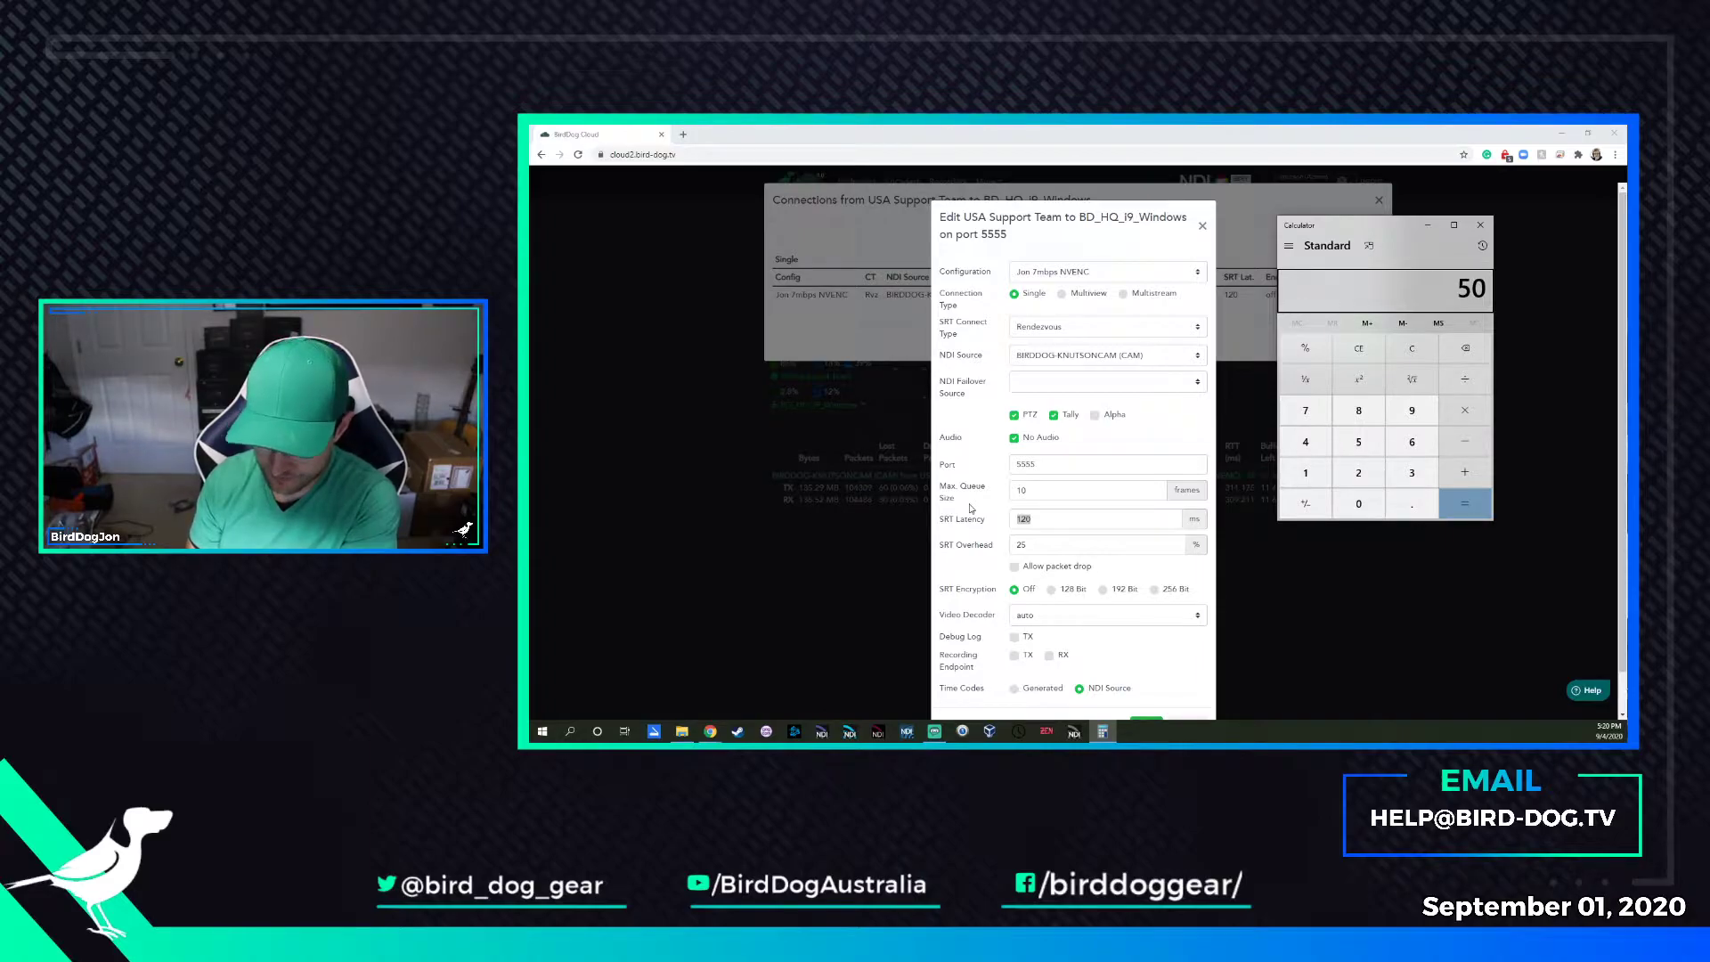
pyautogui.write('2.5')
pyautogui.press('Return')
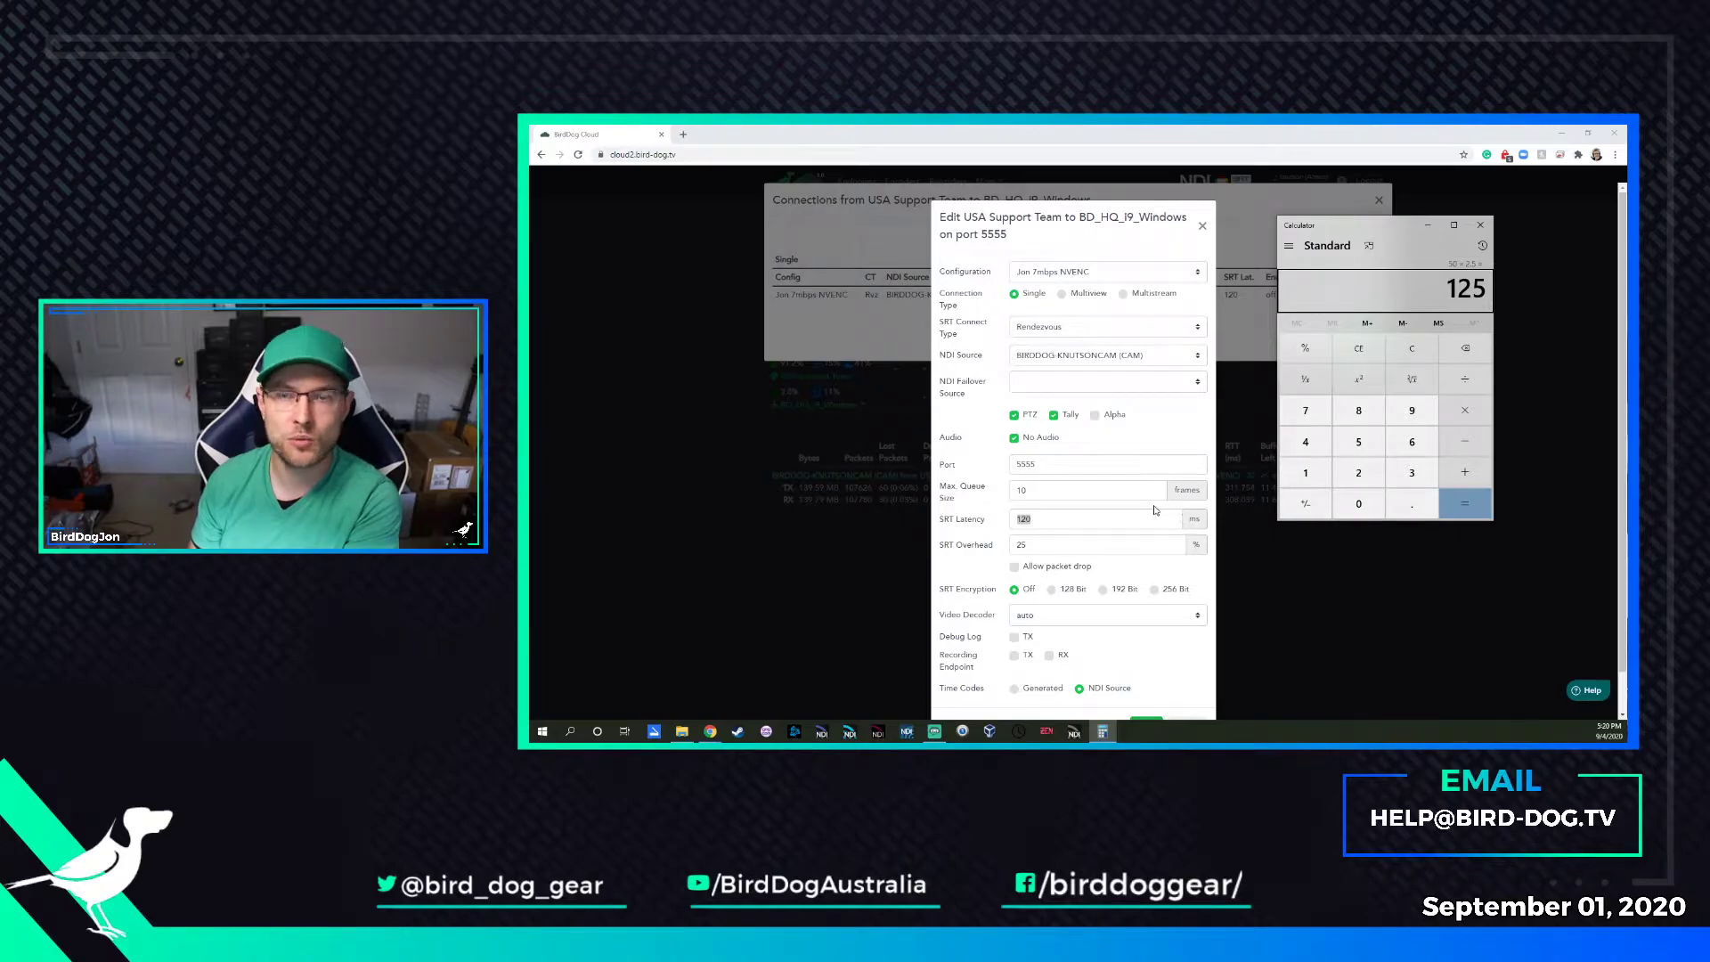
pyautogui.click(1066, 514)
pyautogui.write('1')
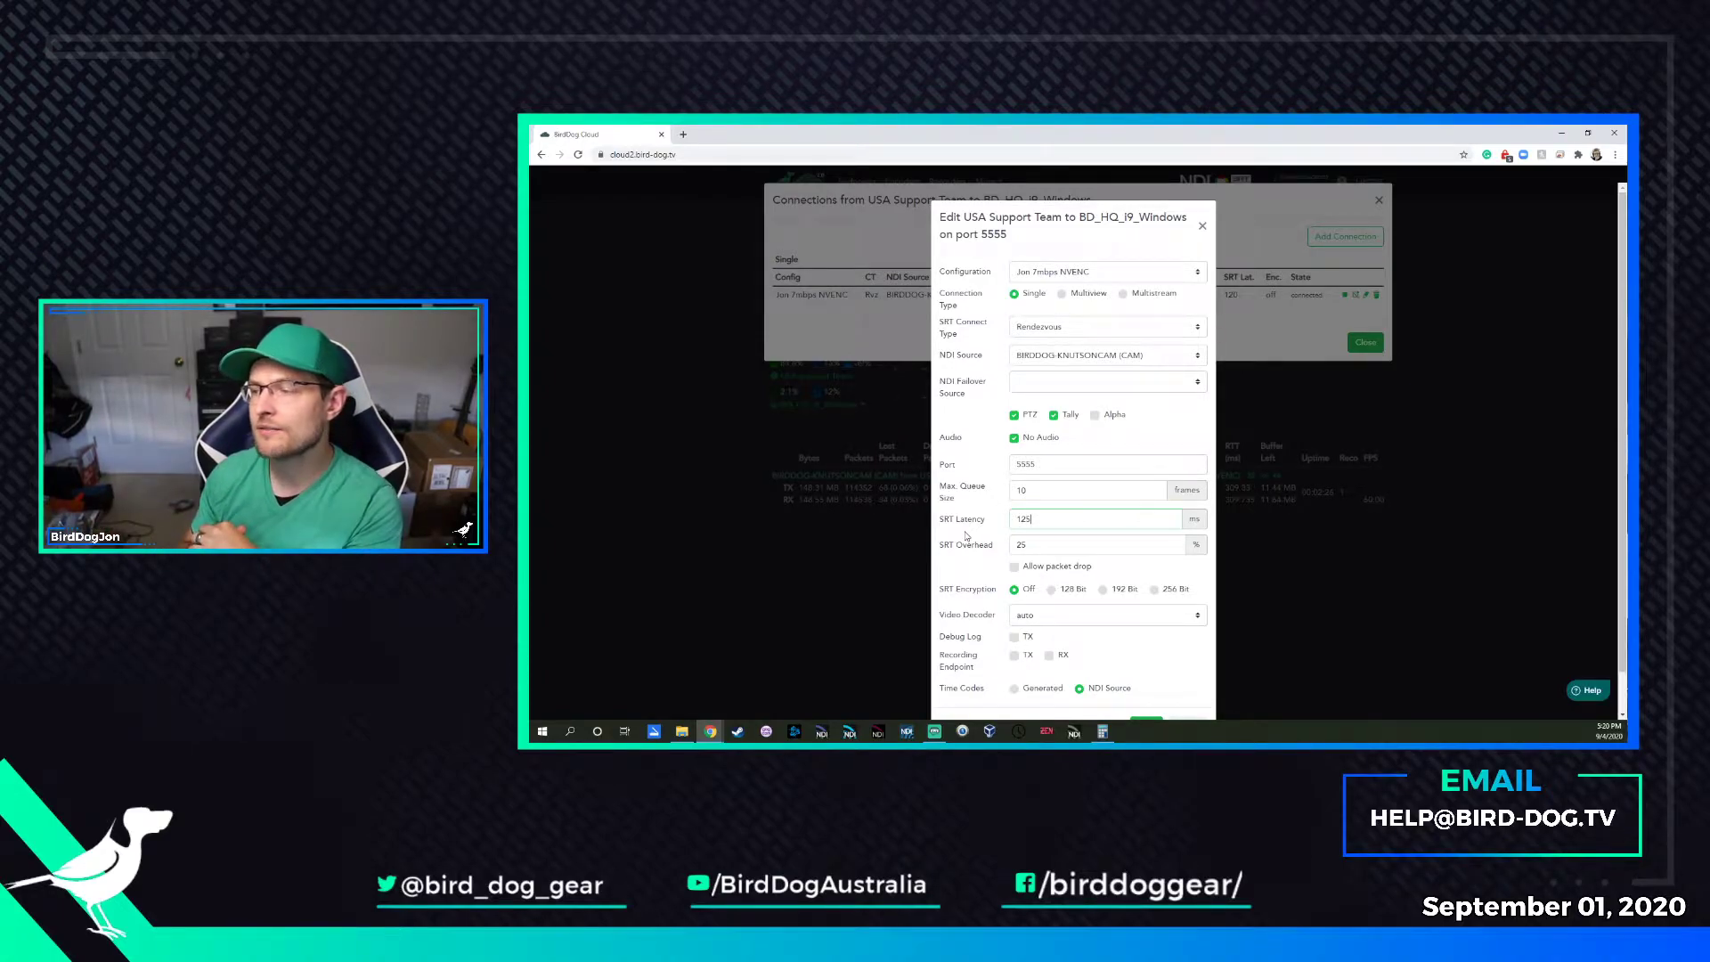
# Switch to Calculator and multiply 115 by 2.5 for another latency example
pyautogui.hotkey('alt', 'Tab')
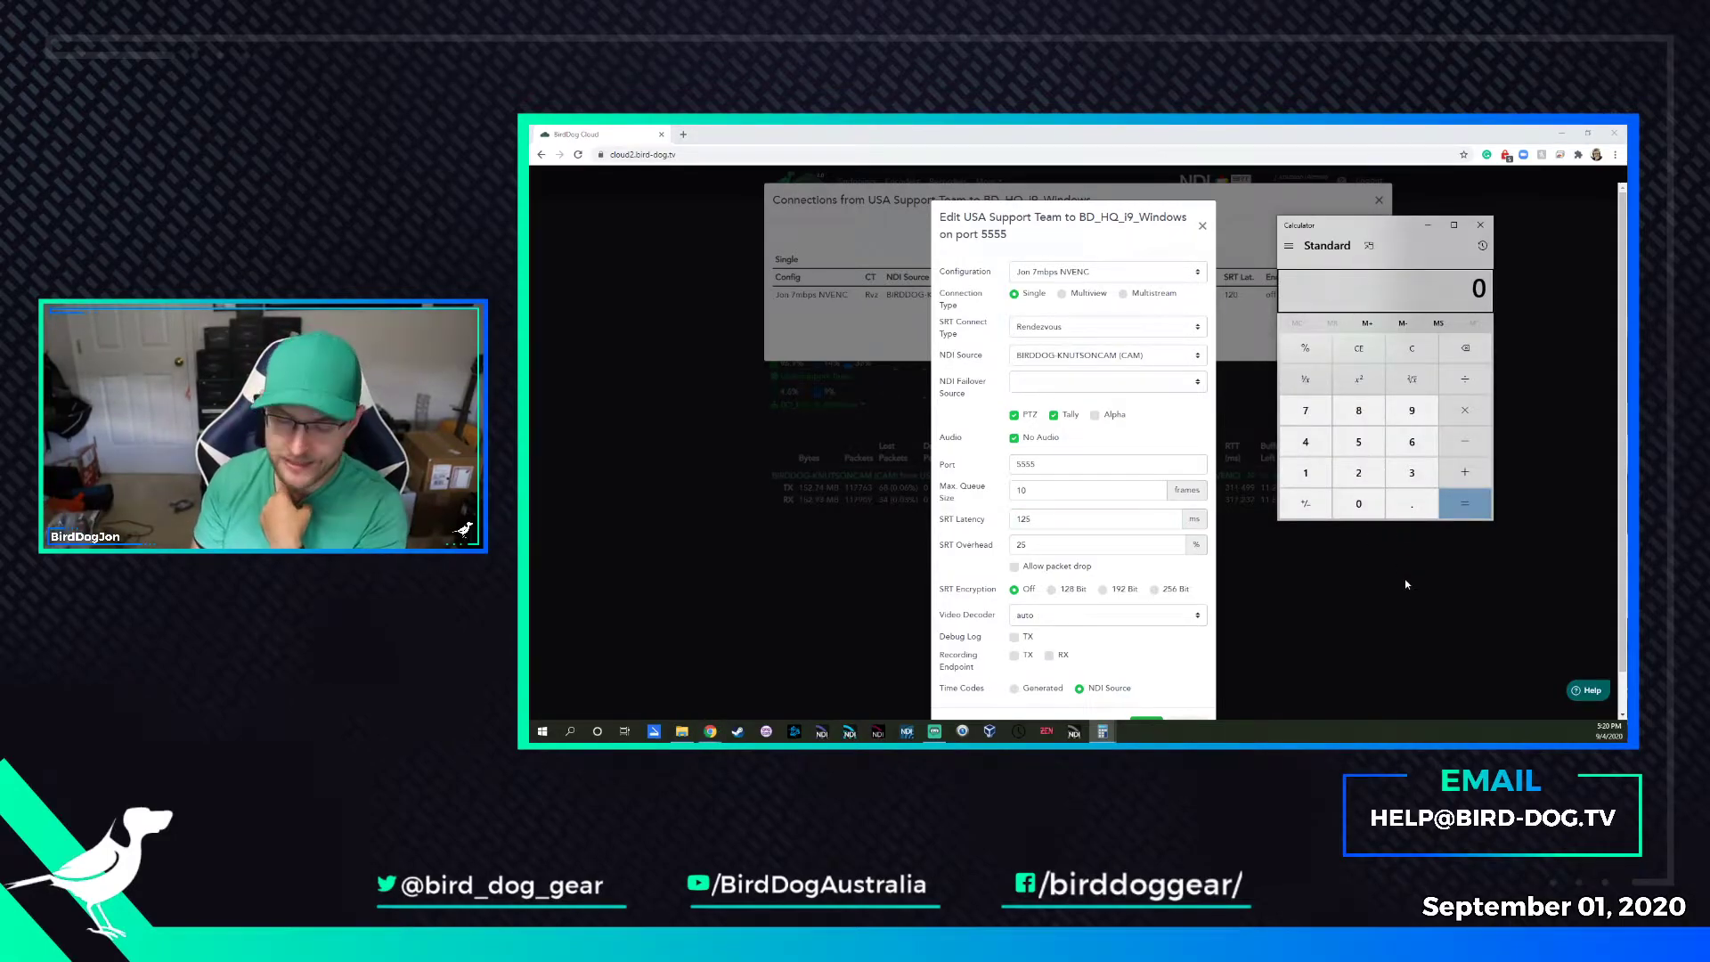
pyautogui.write('115')
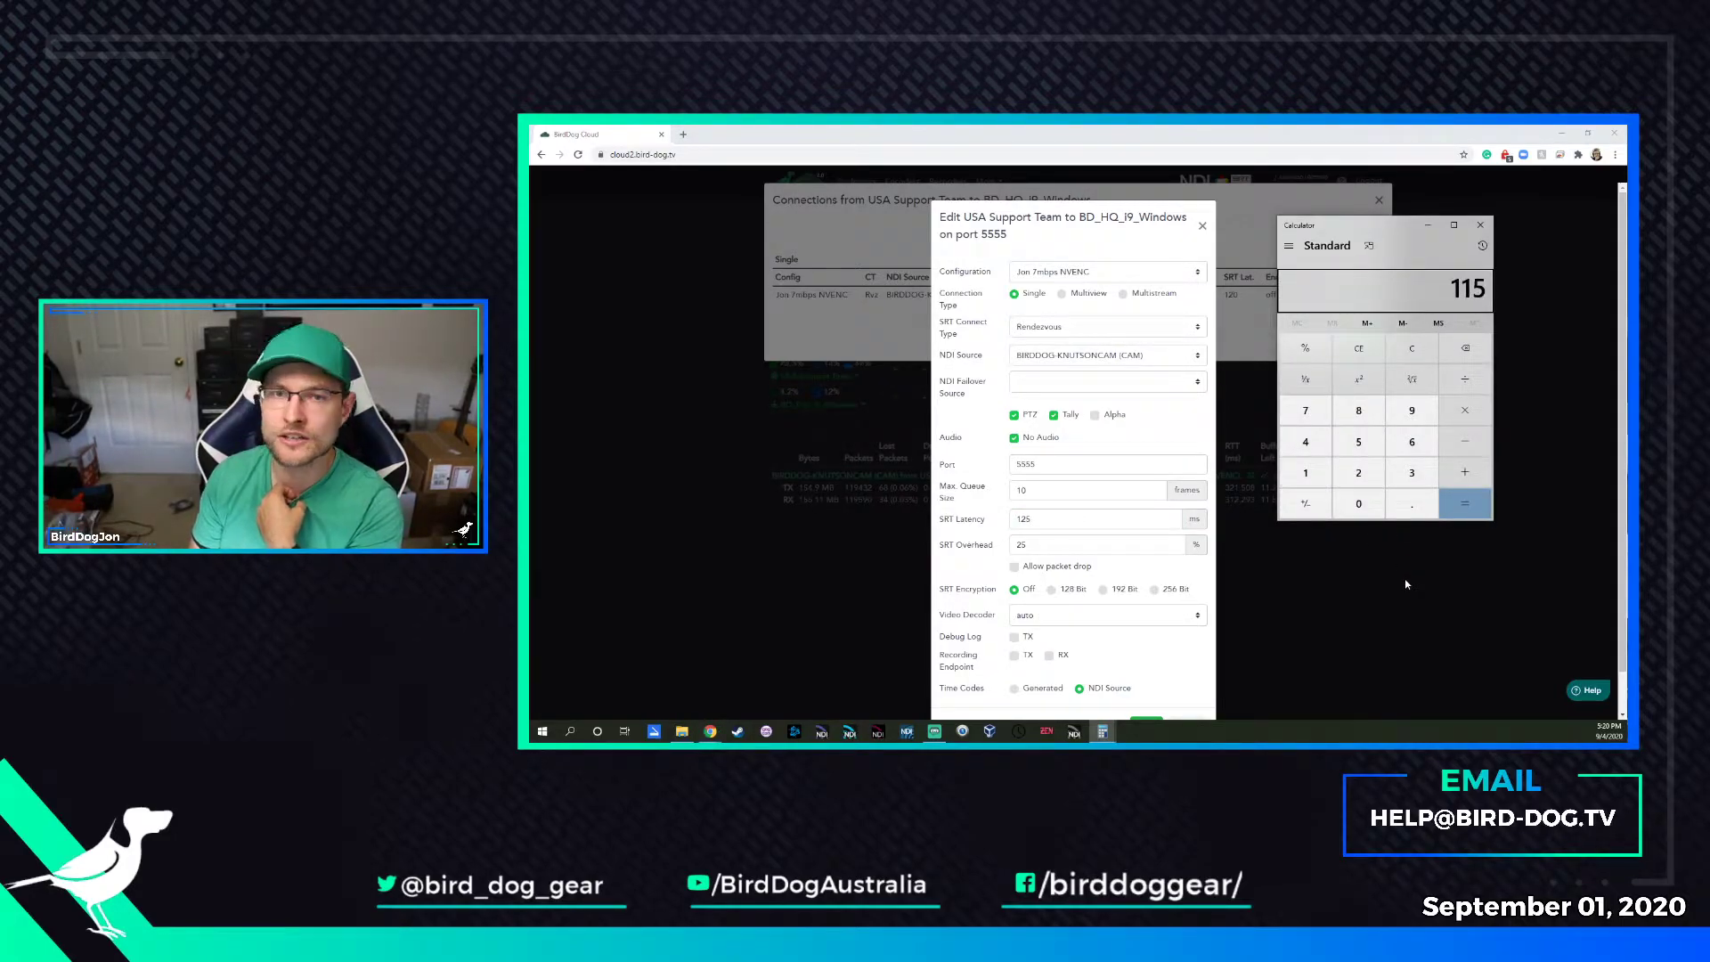
pyautogui.write('*2.5')
pyautogui.press('Return')
pyautogui.click(1441, 604)
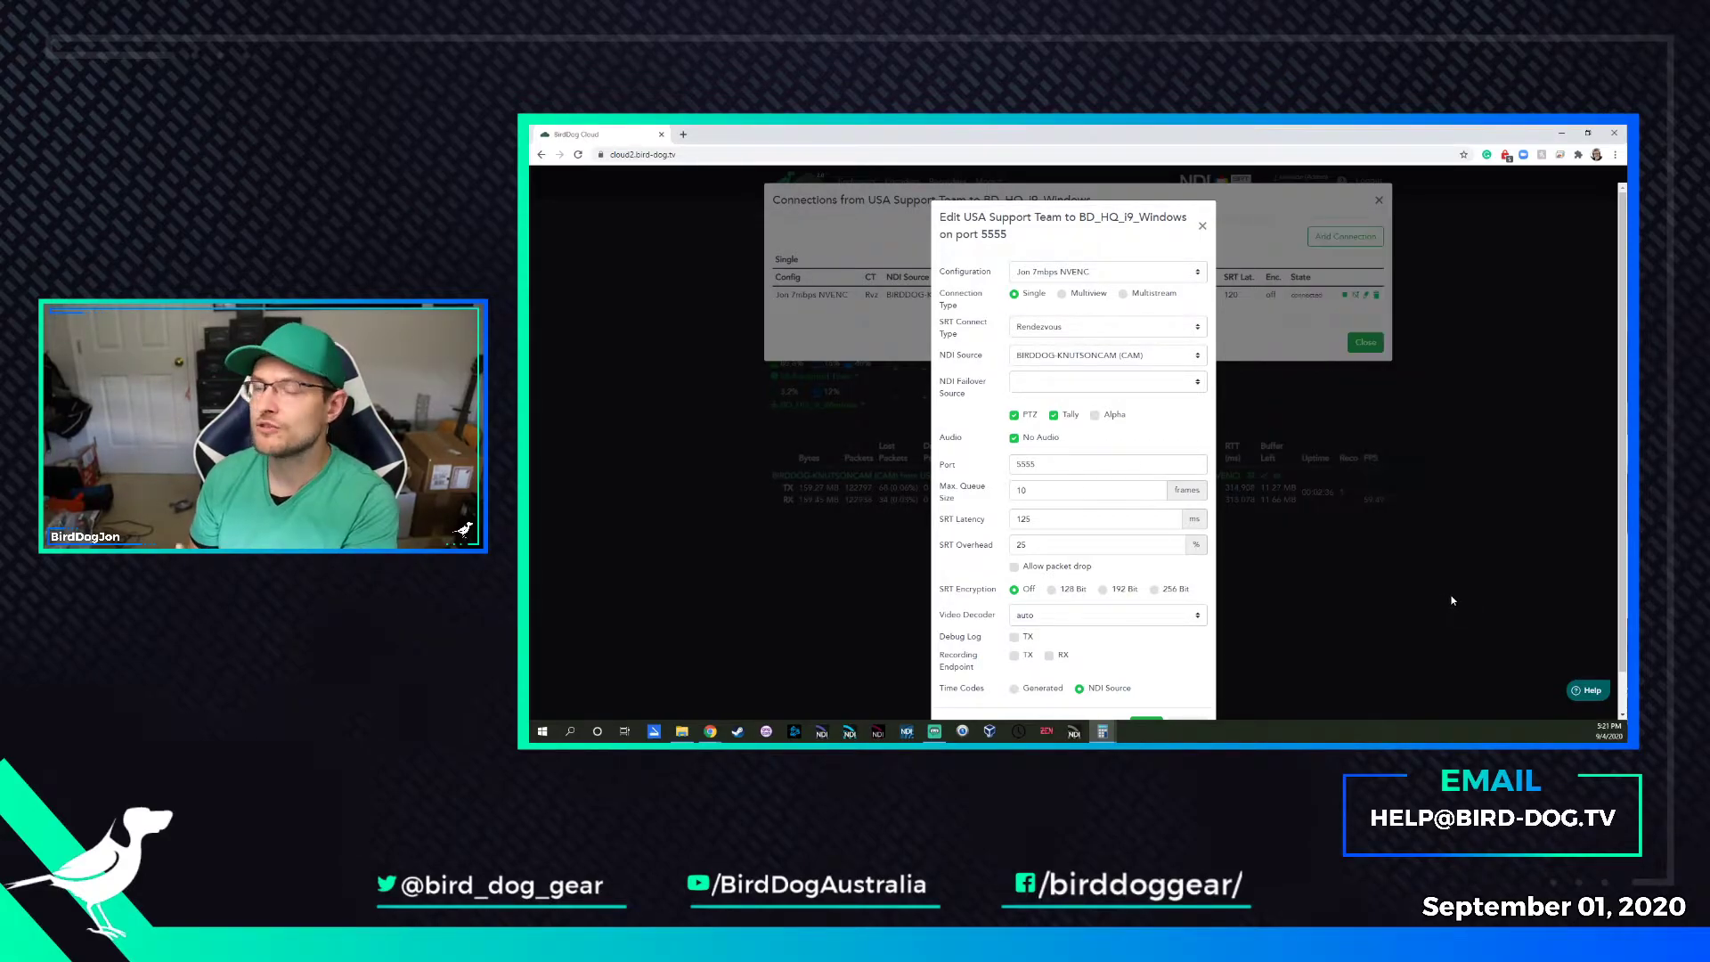
# Set the connection's SRT latency to 290 ms, save it, and close the connections list
pyautogui.click(1366, 299)
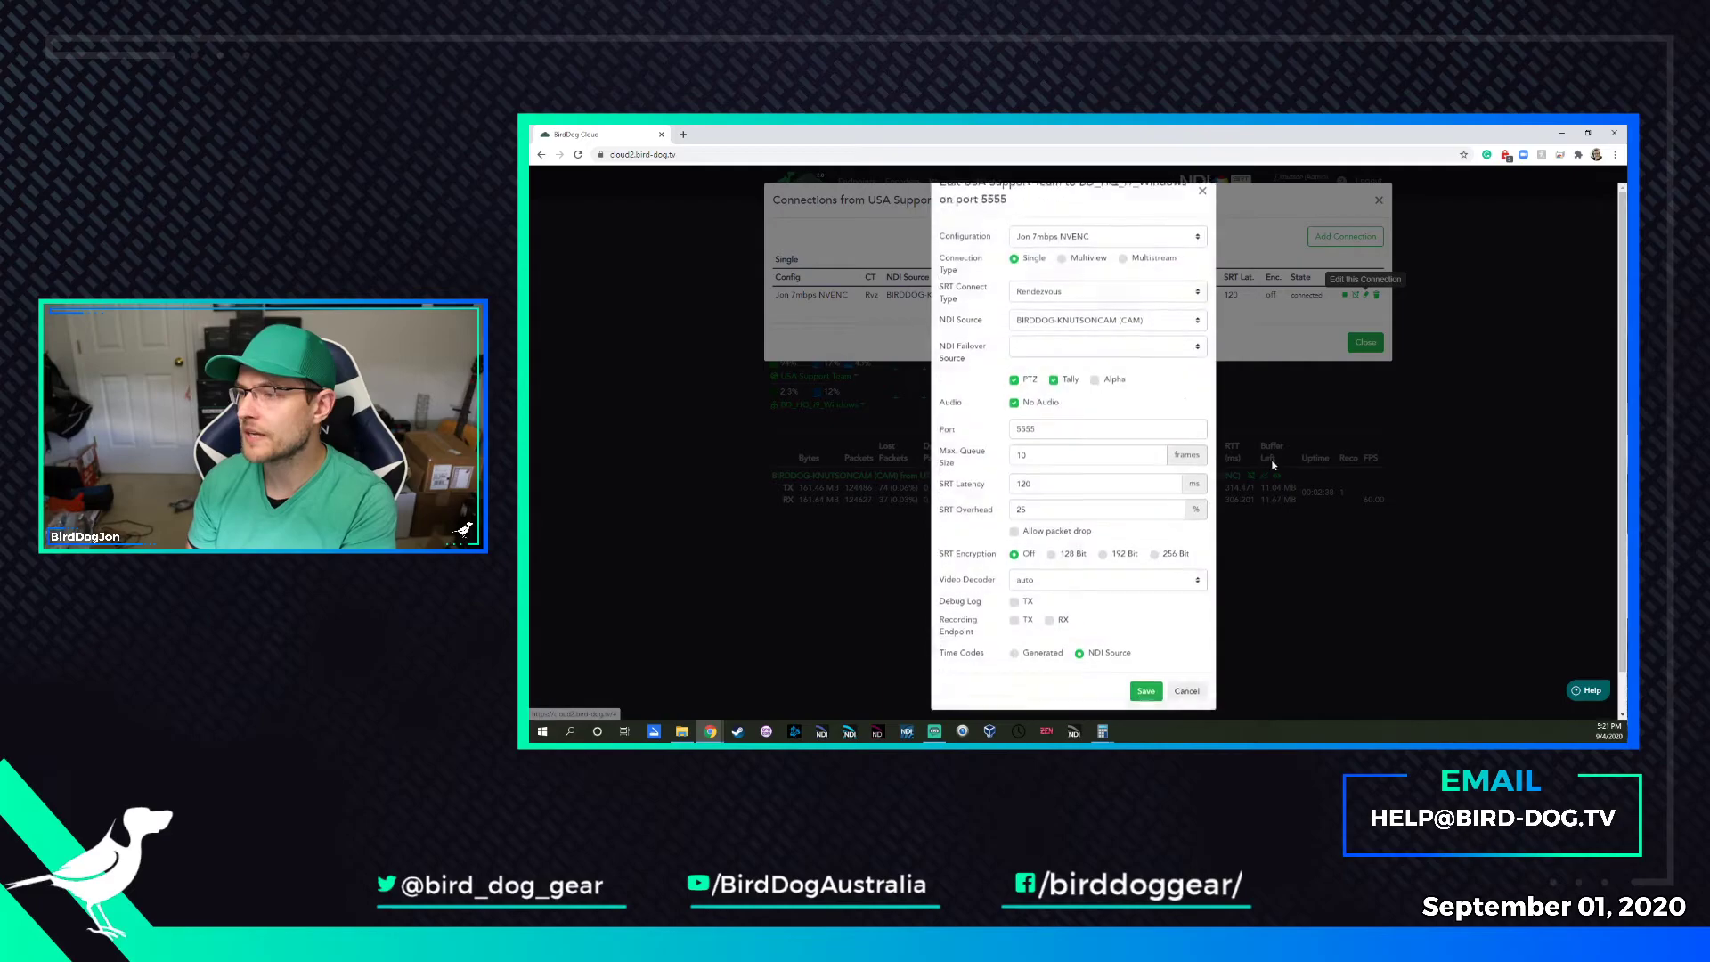
pyautogui.moveTo(1038, 518); pyautogui.dragTo(935, 517)
pyautogui.write('288')
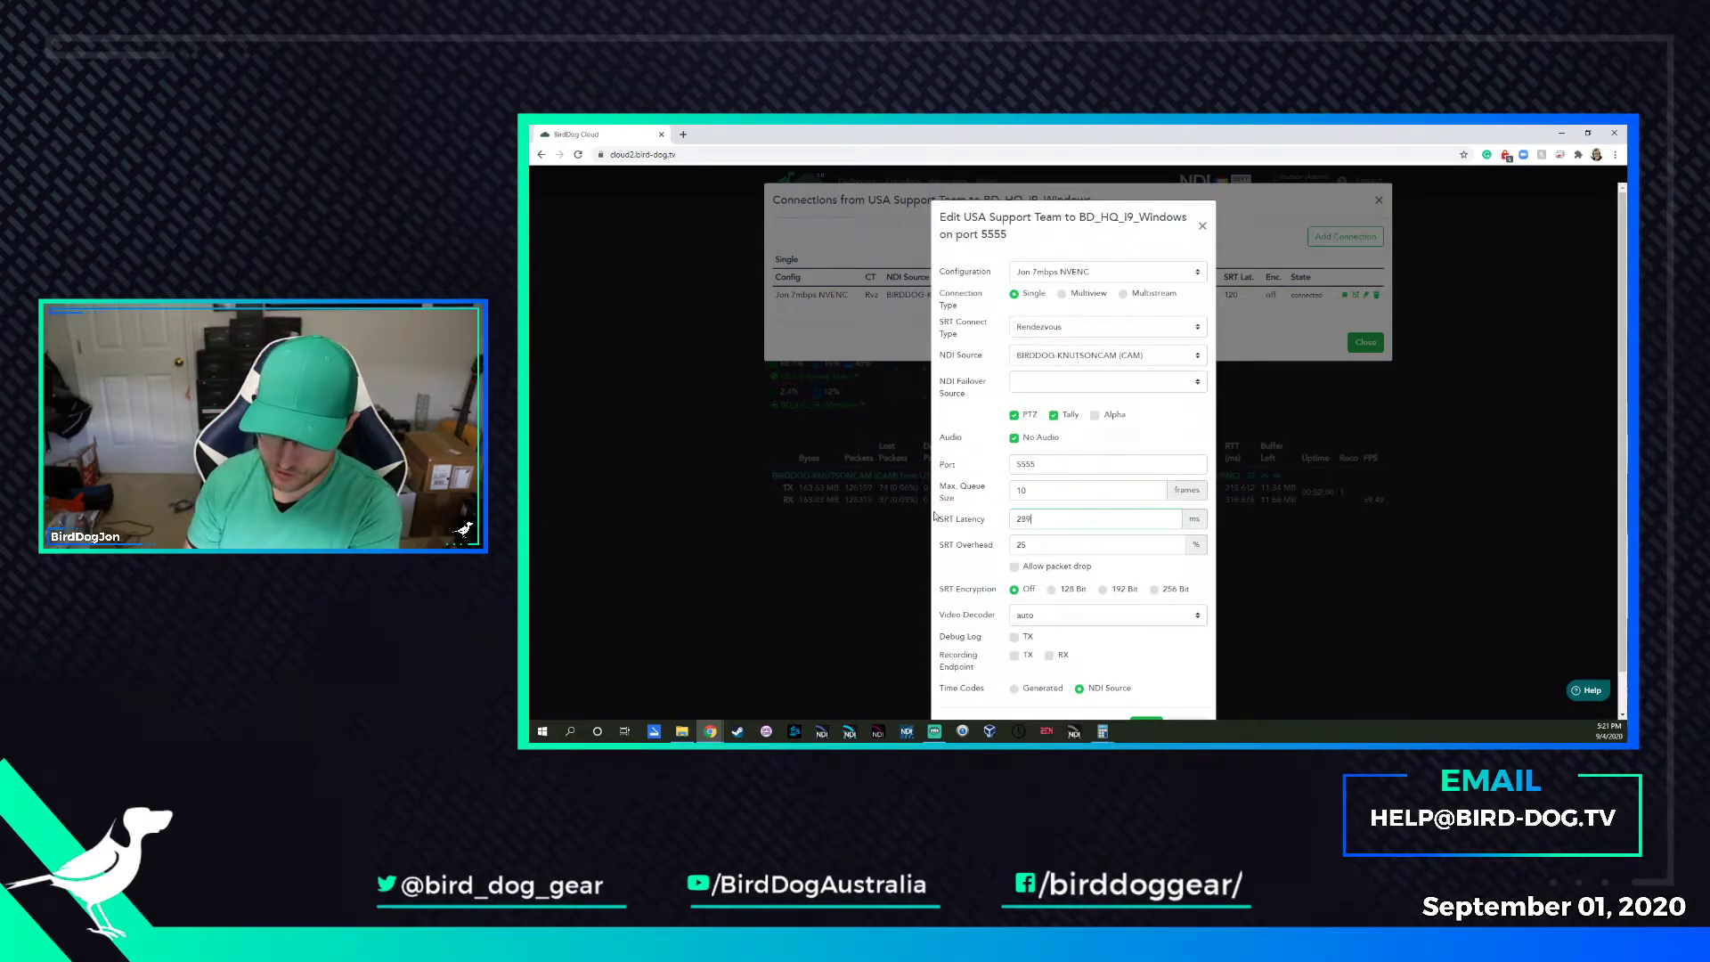
pyautogui.press('BackSpace')
pyautogui.write('90')
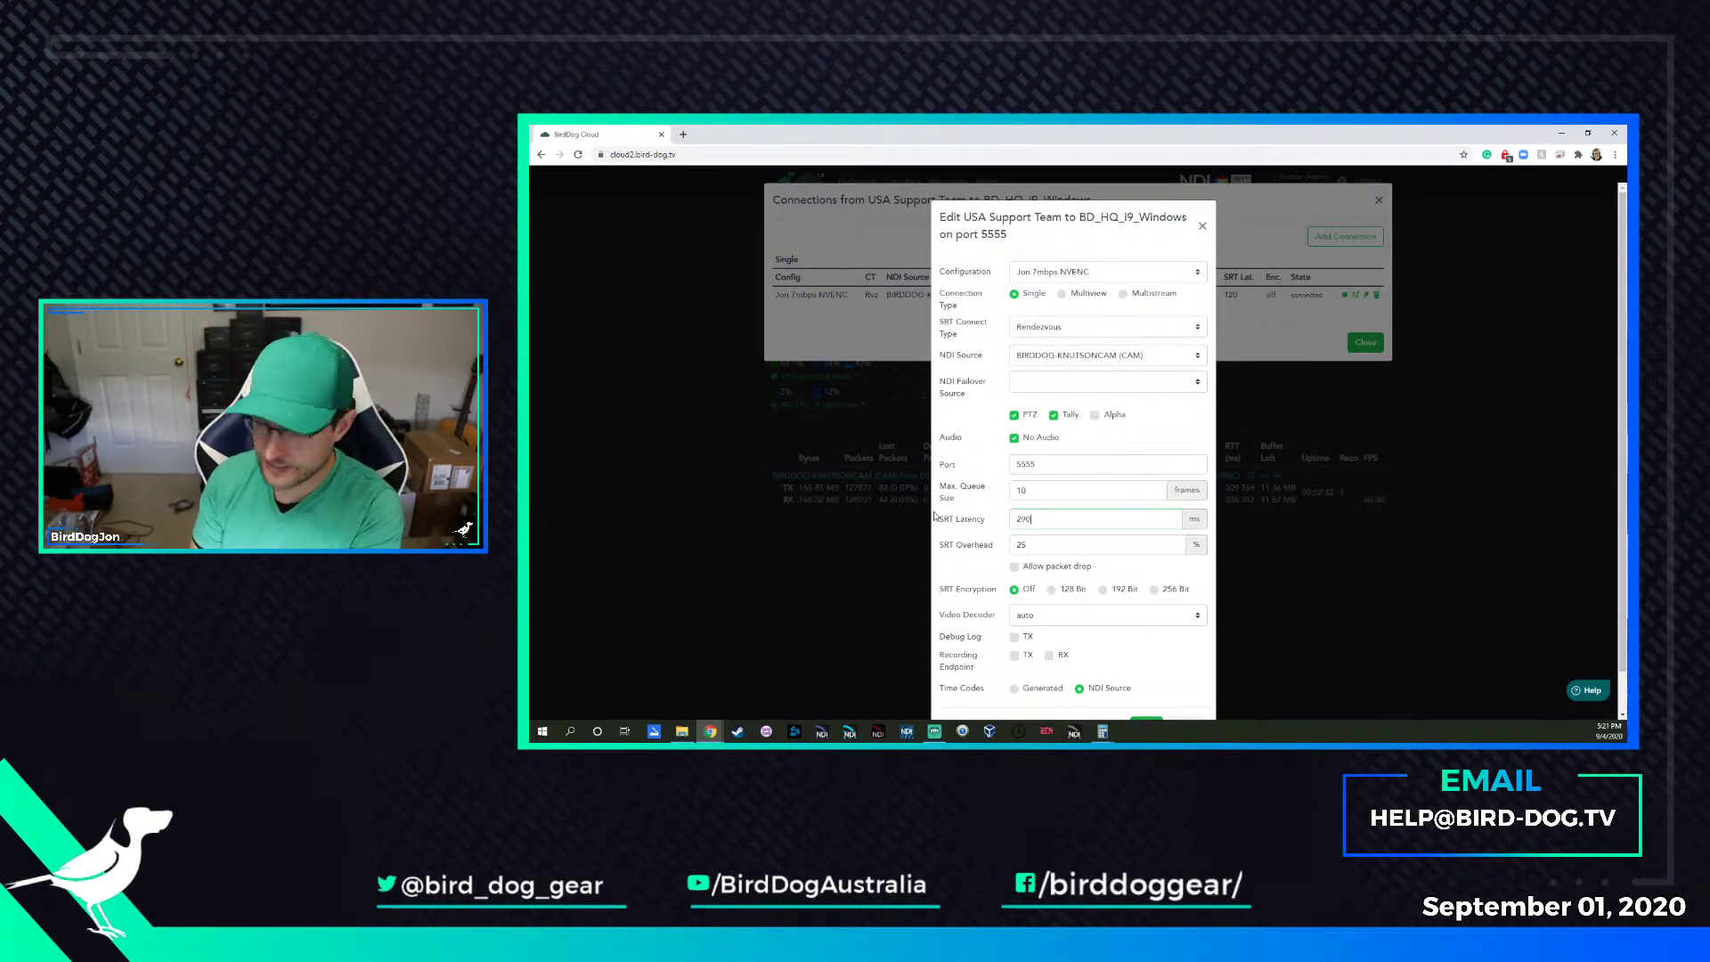
pyautogui.scroll(-1, 1063, 619)
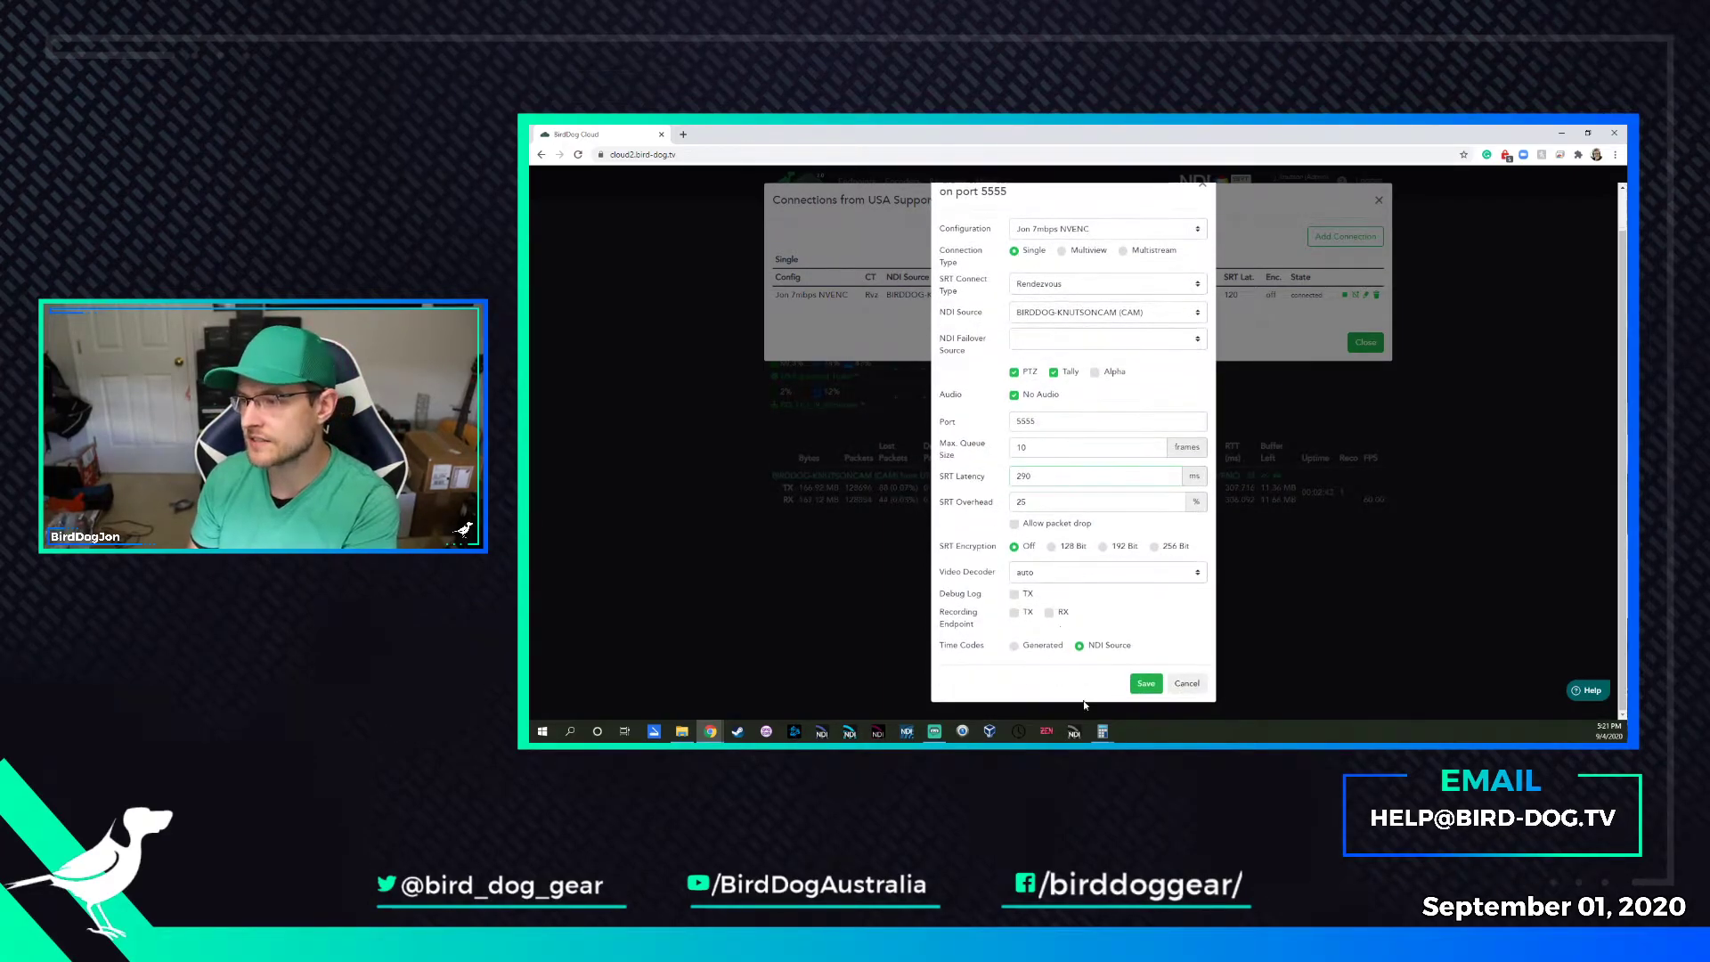
pyautogui.click(1148, 681)
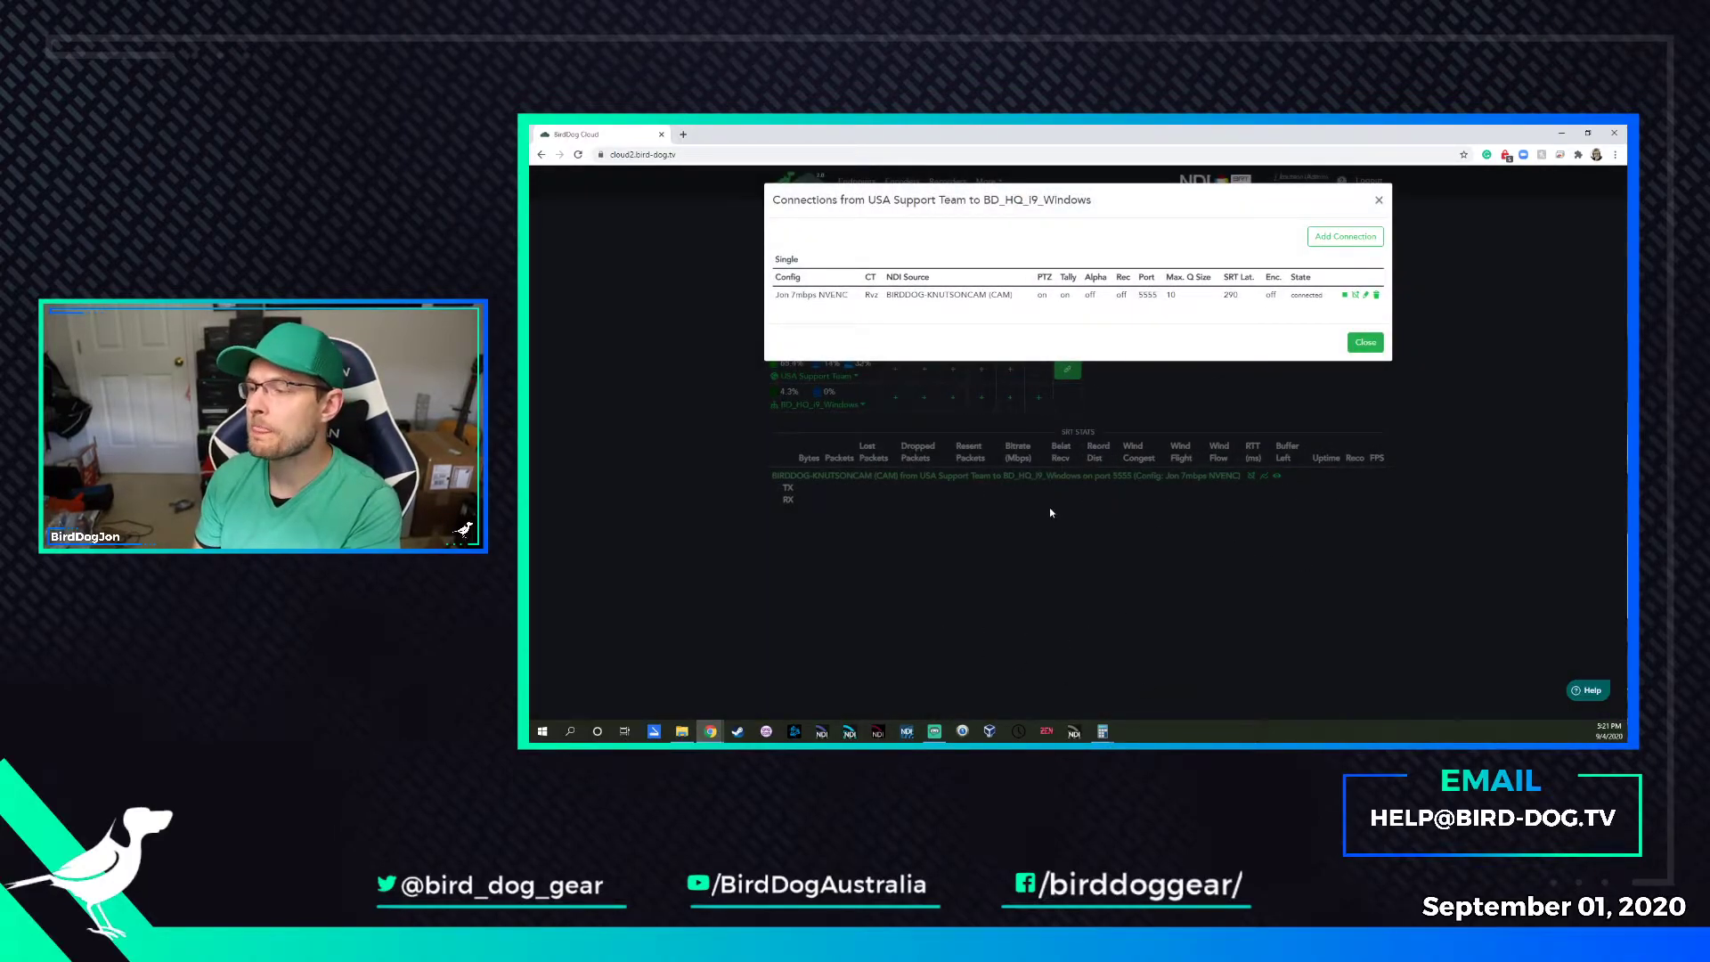
pyautogui.click(1364, 343)
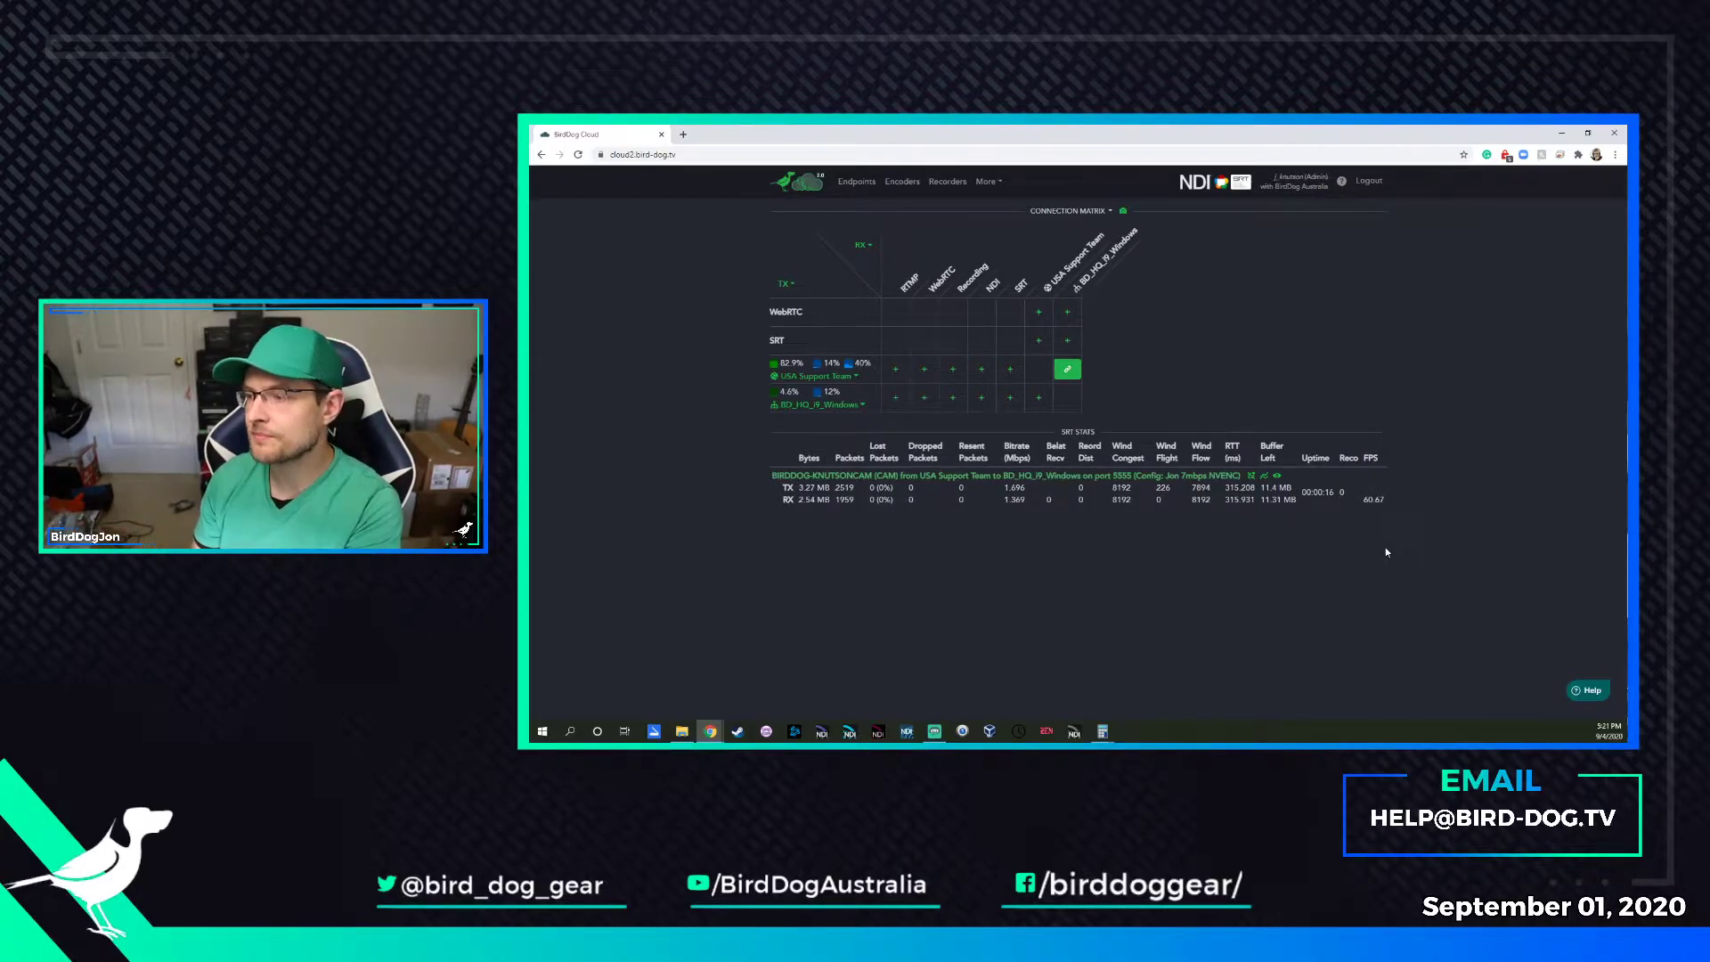
# Reopen the connection for editing, set its SRT latency to 60 ms, save, and return to the connection matrix
pyautogui.click(1067, 369)
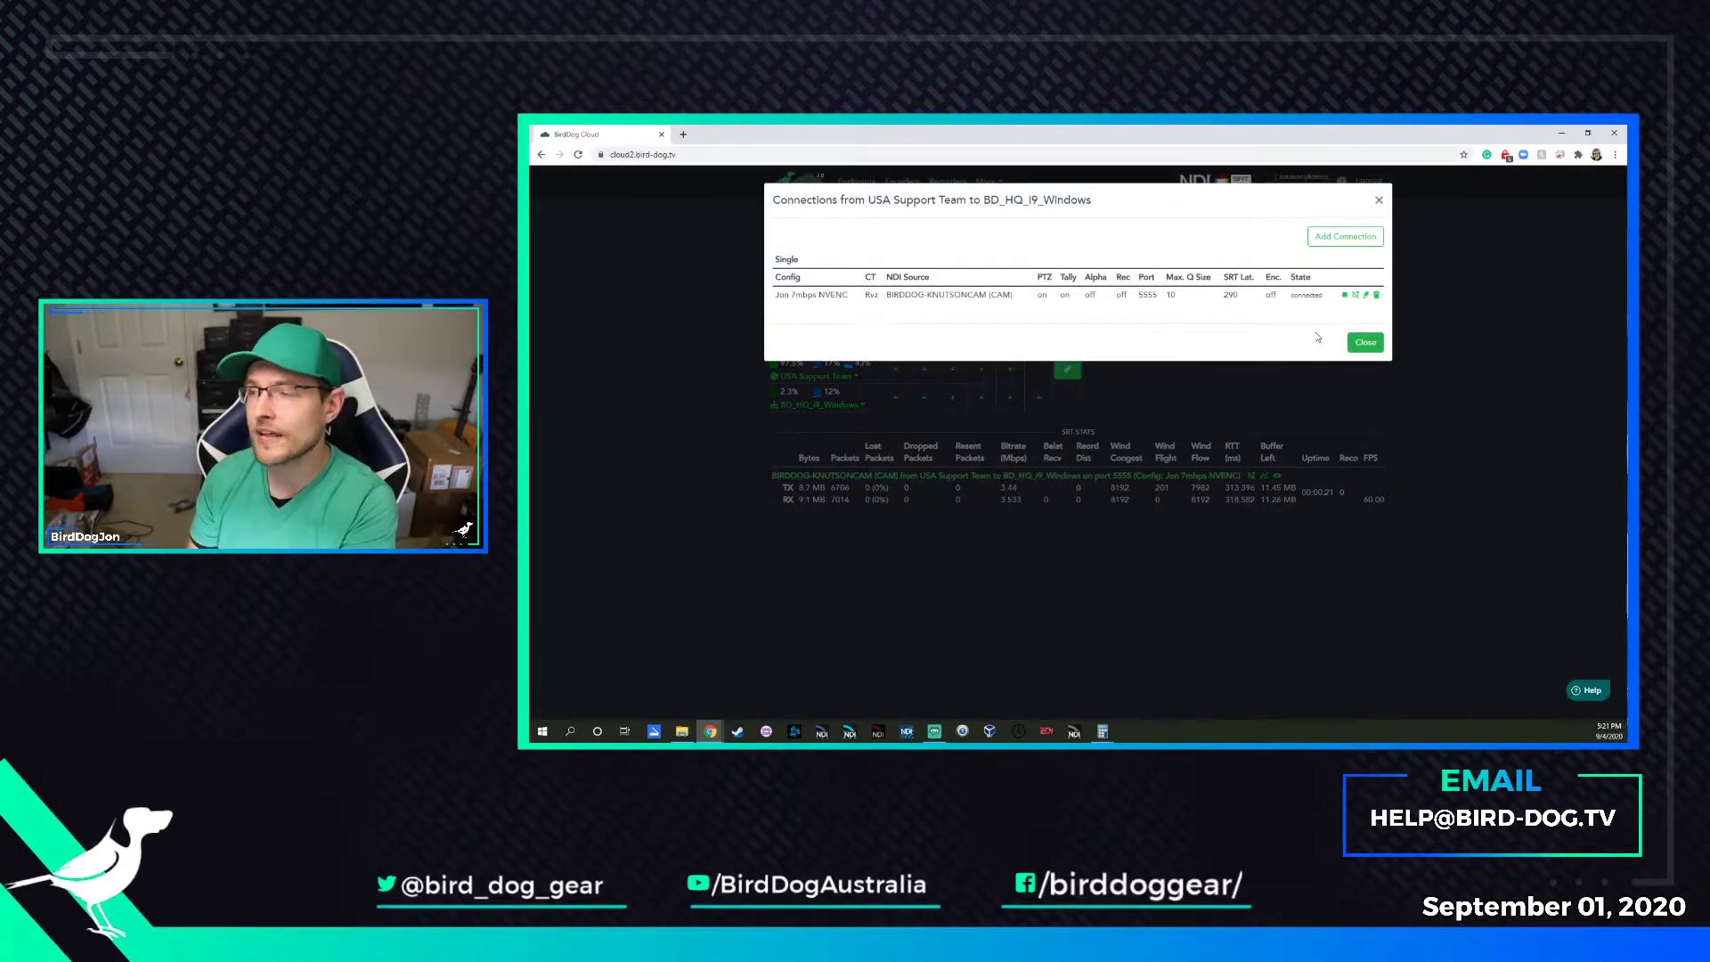
pyautogui.click(1365, 295)
pyautogui.moveTo(1086, 517); pyautogui.dragTo(977, 541)
pyautogui.write('60')
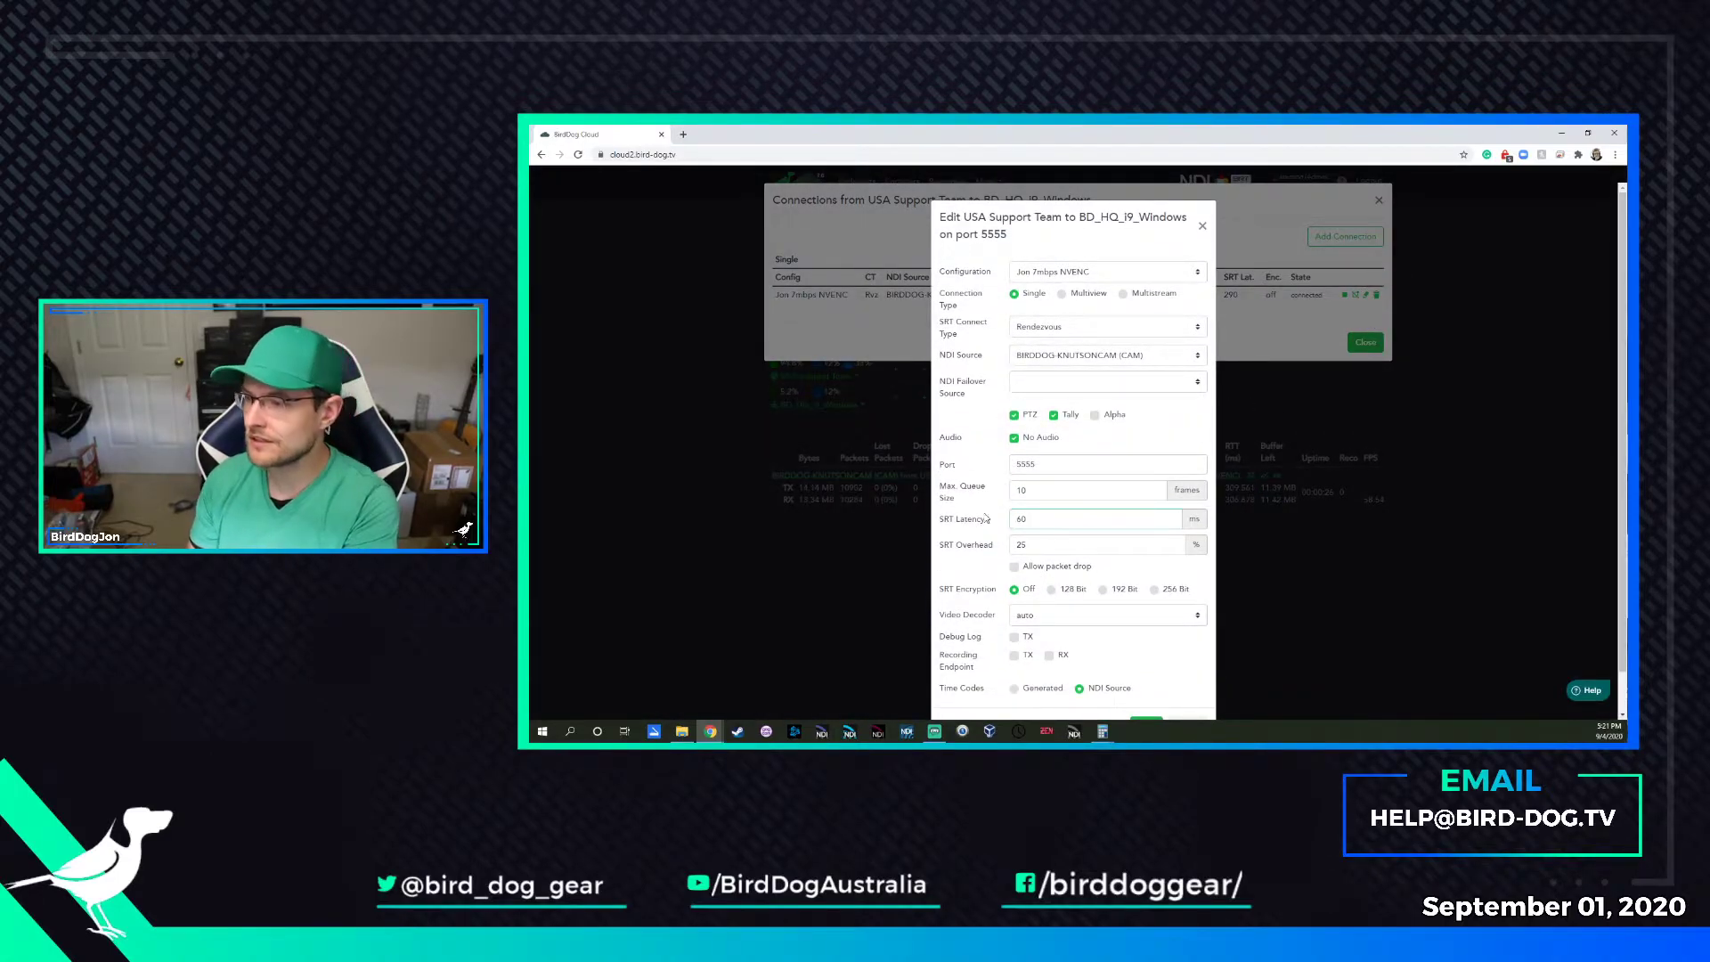
pyautogui.scroll(-1, 1120, 586)
pyautogui.click(1146, 683)
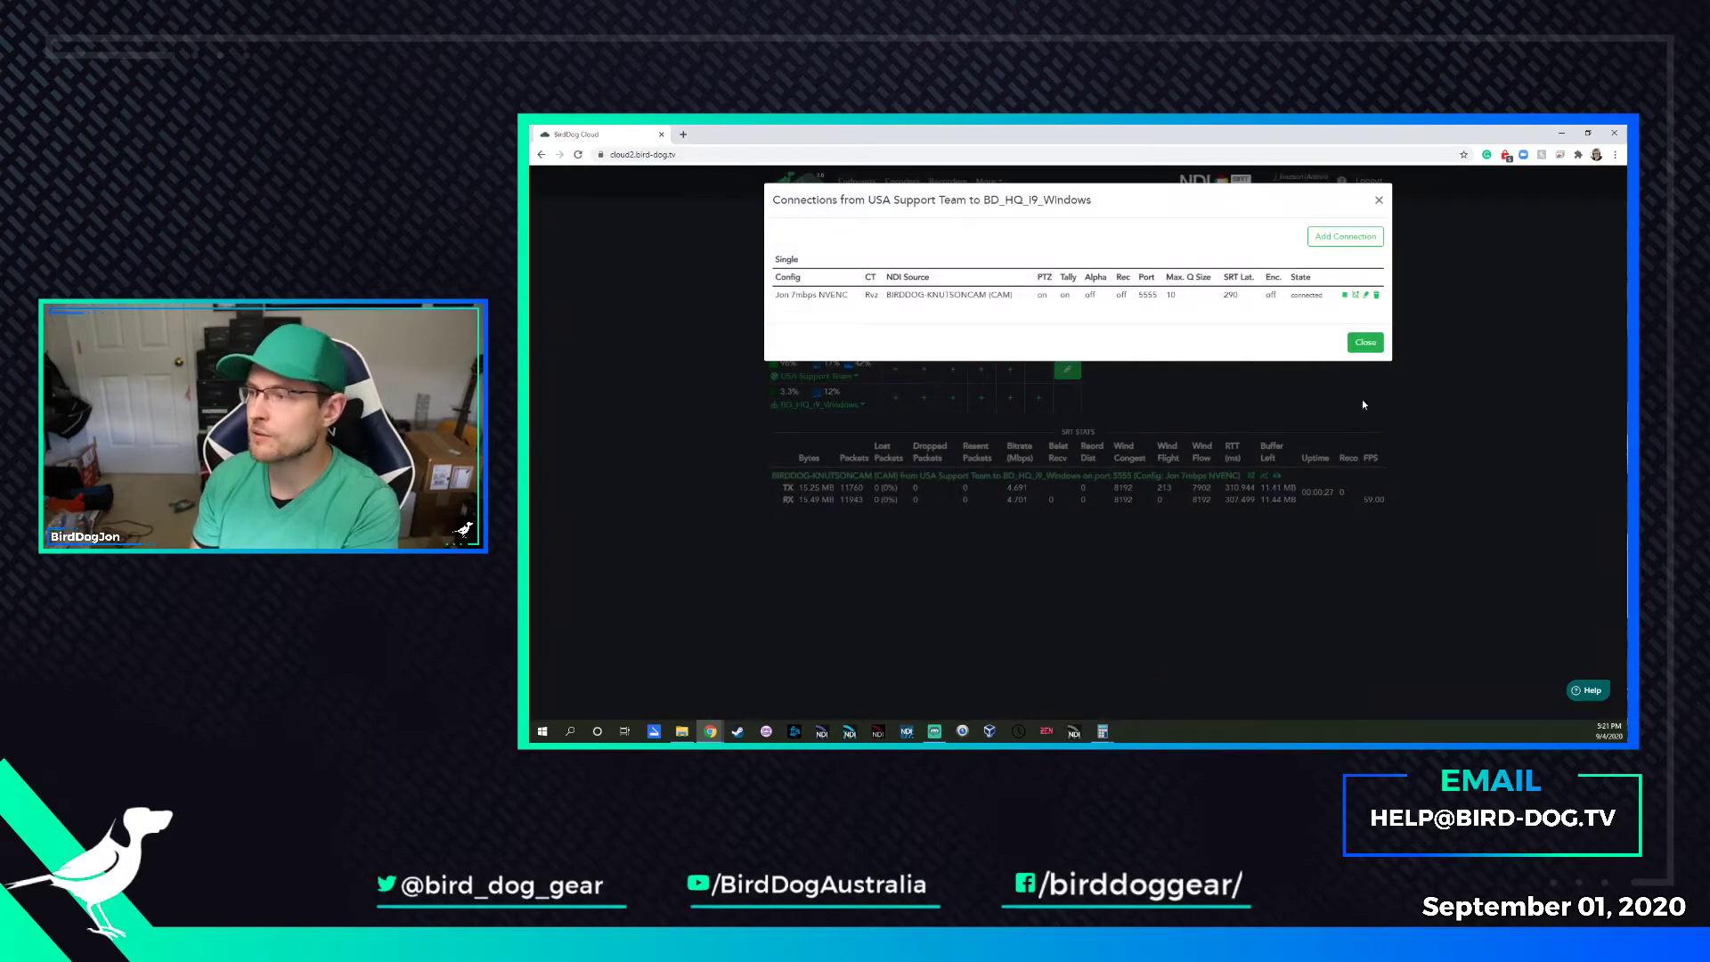
pyautogui.click(1365, 342)
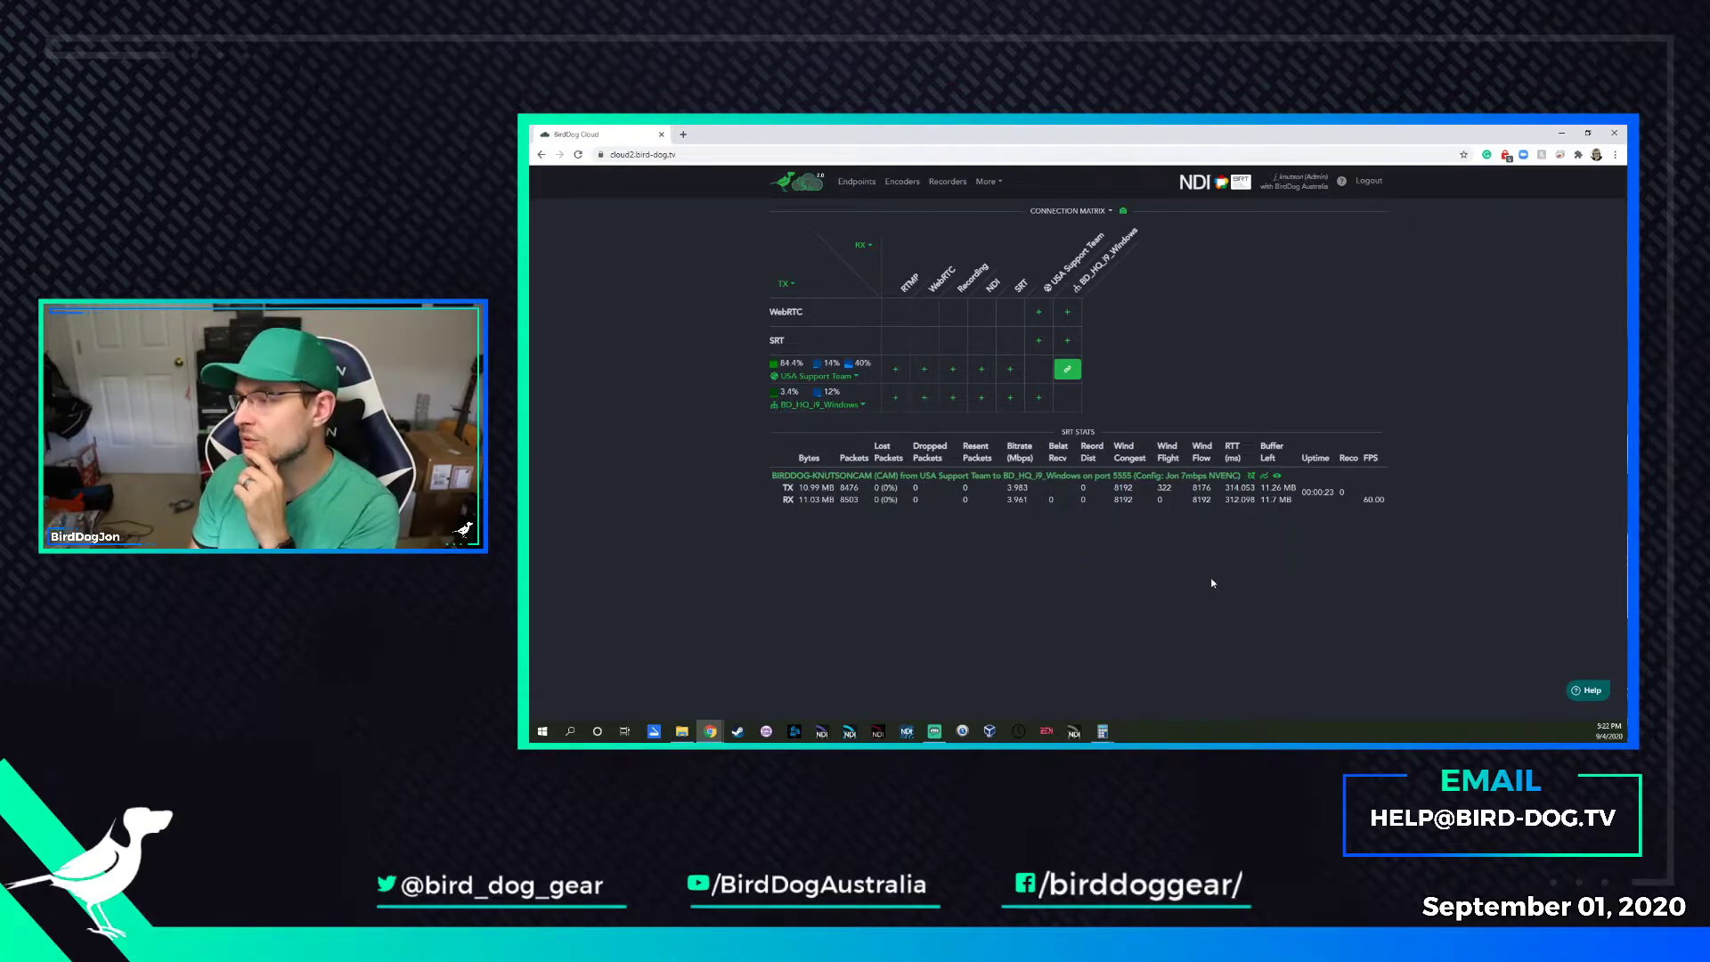
# Edit the USA Support Team to BD_HQ_i9_Windows connection, set its SRT latency to 30 ms, save it, and return to the connection matrix
pyautogui.click(1067, 369)
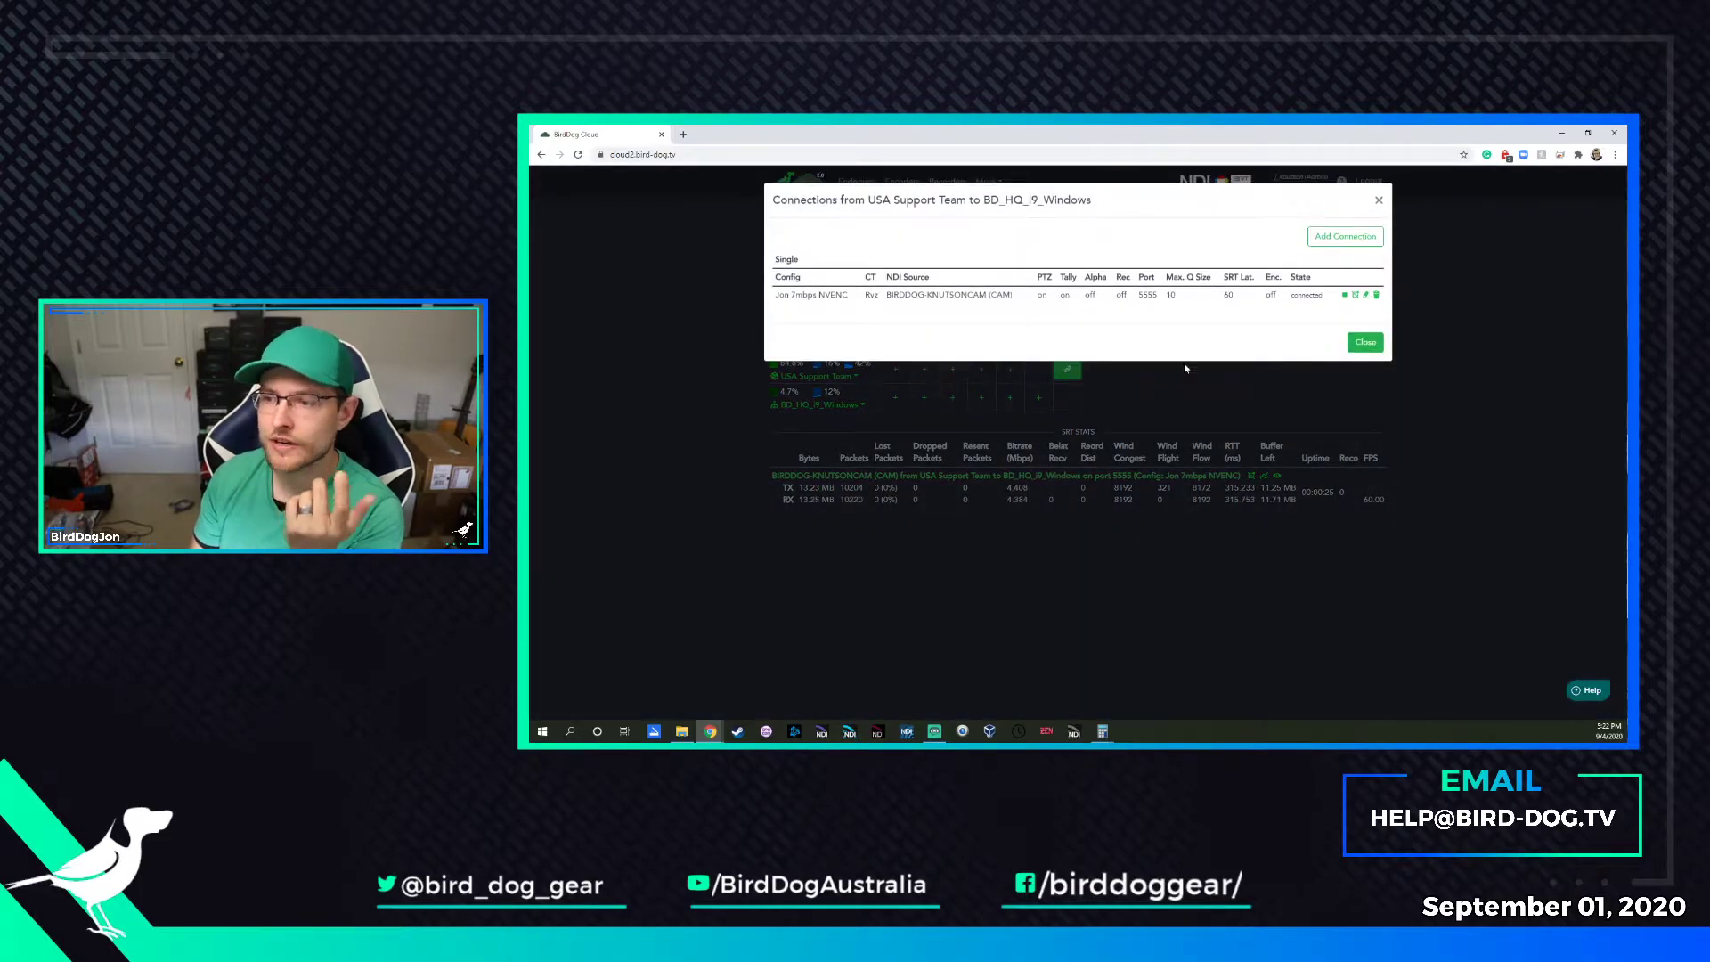
pyautogui.click(1367, 296)
pyautogui.doubleClick(1021, 518)
pyautogui.scroll(-2, 1113, 623)
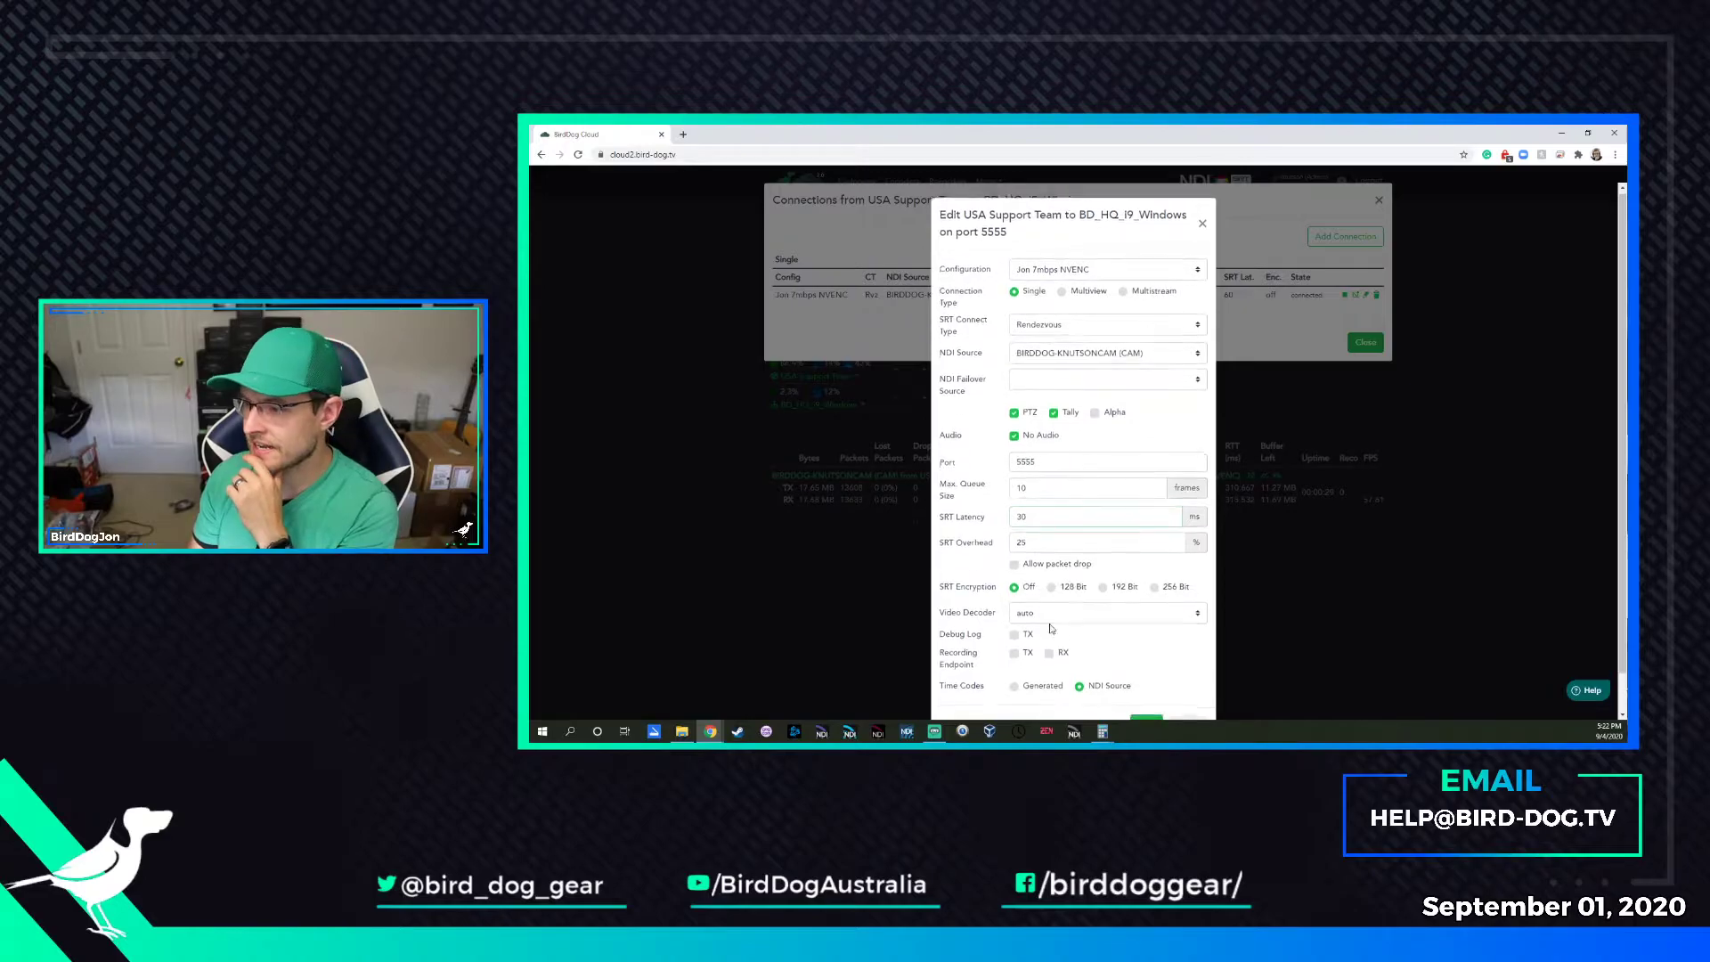
pyautogui.click(1147, 679)
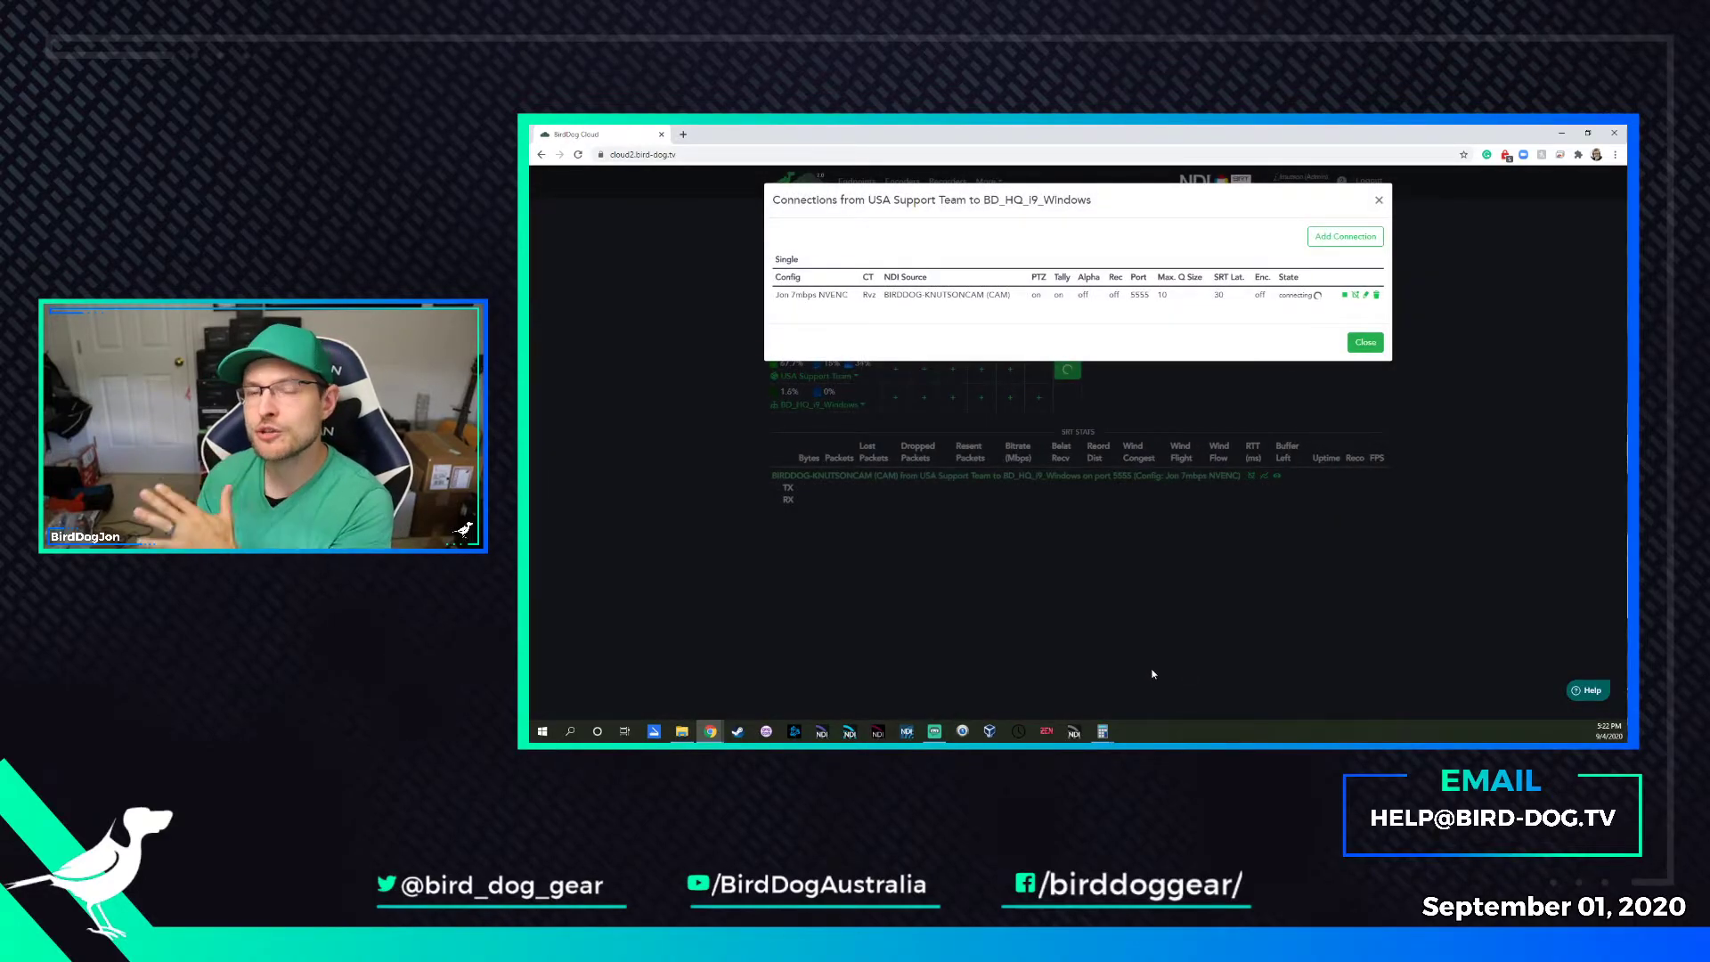
pyautogui.click(1368, 342)
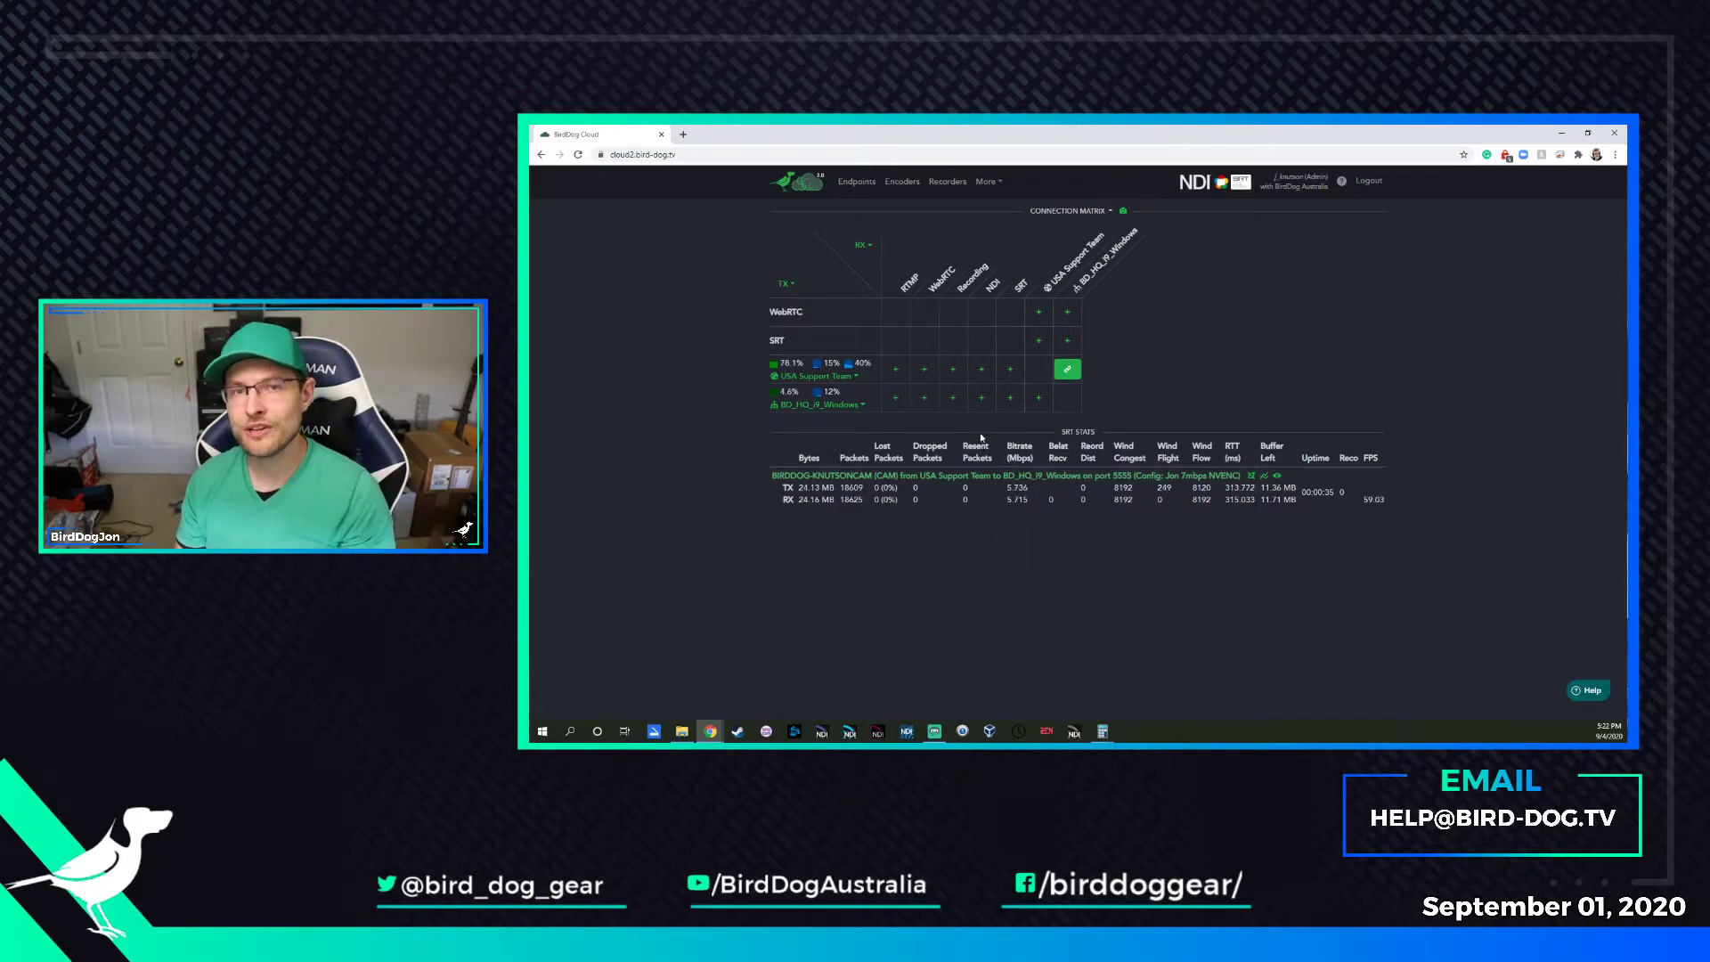
# Examine the encoder configurations available for the USA Support Team to BD_HQ_i9_Windows connection, leaving its settings as they are
pyautogui.click(1069, 375)
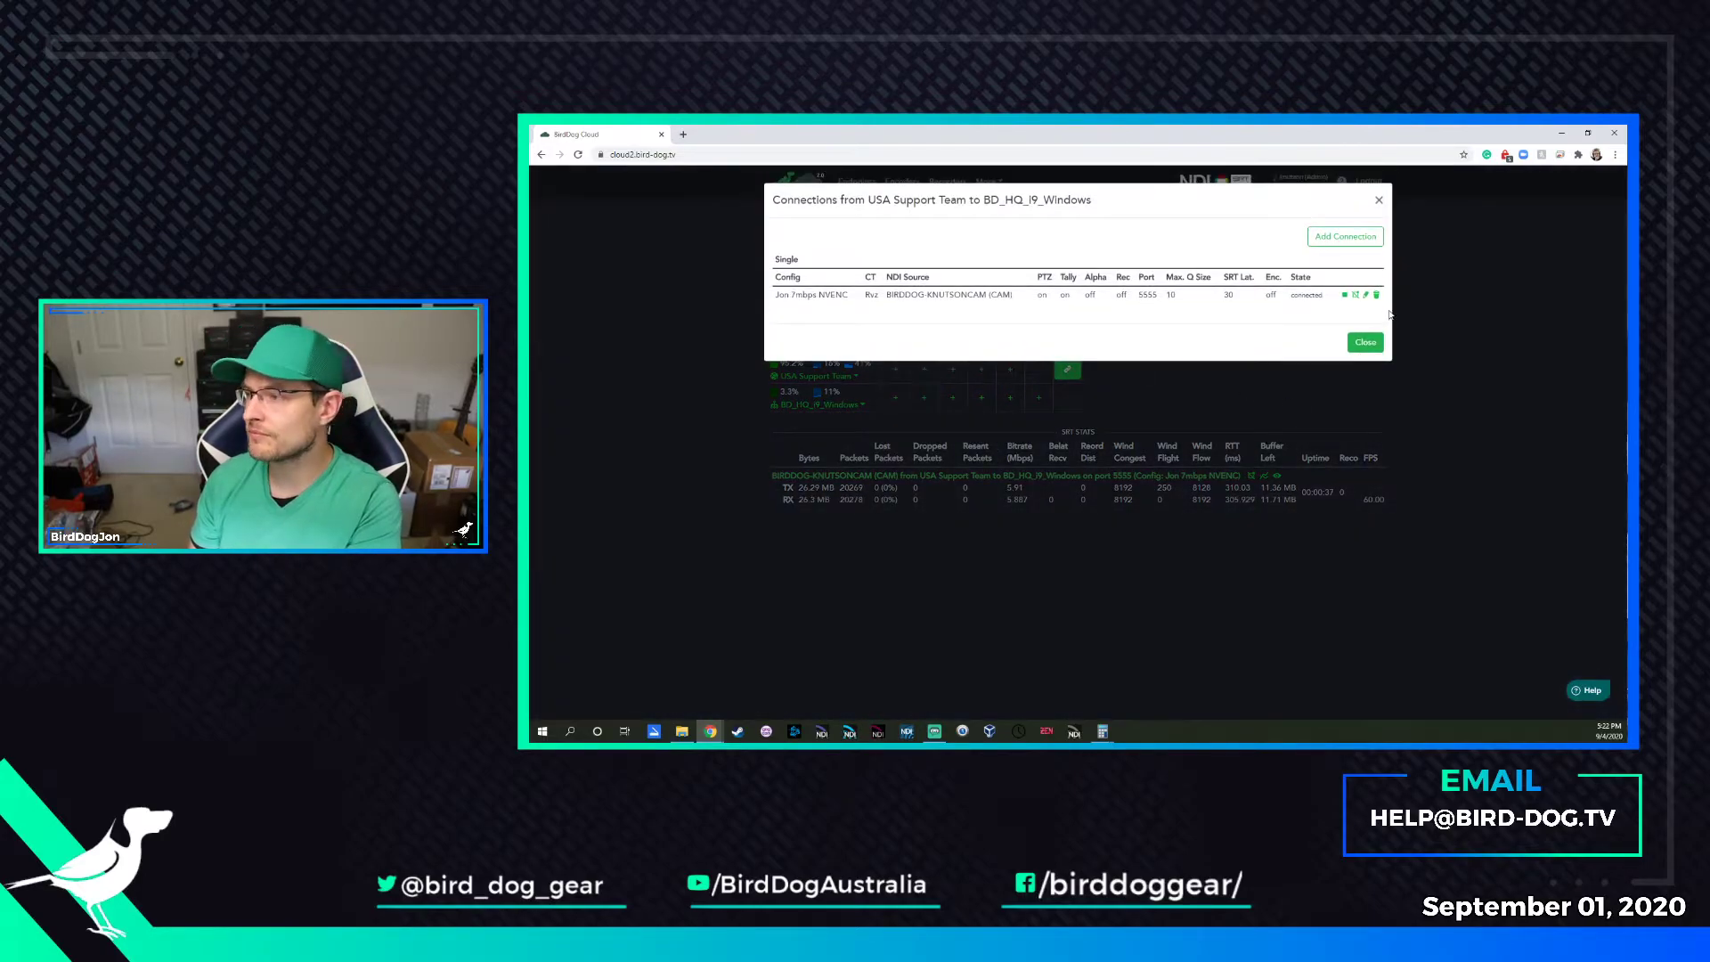
pyautogui.click(1365, 295)
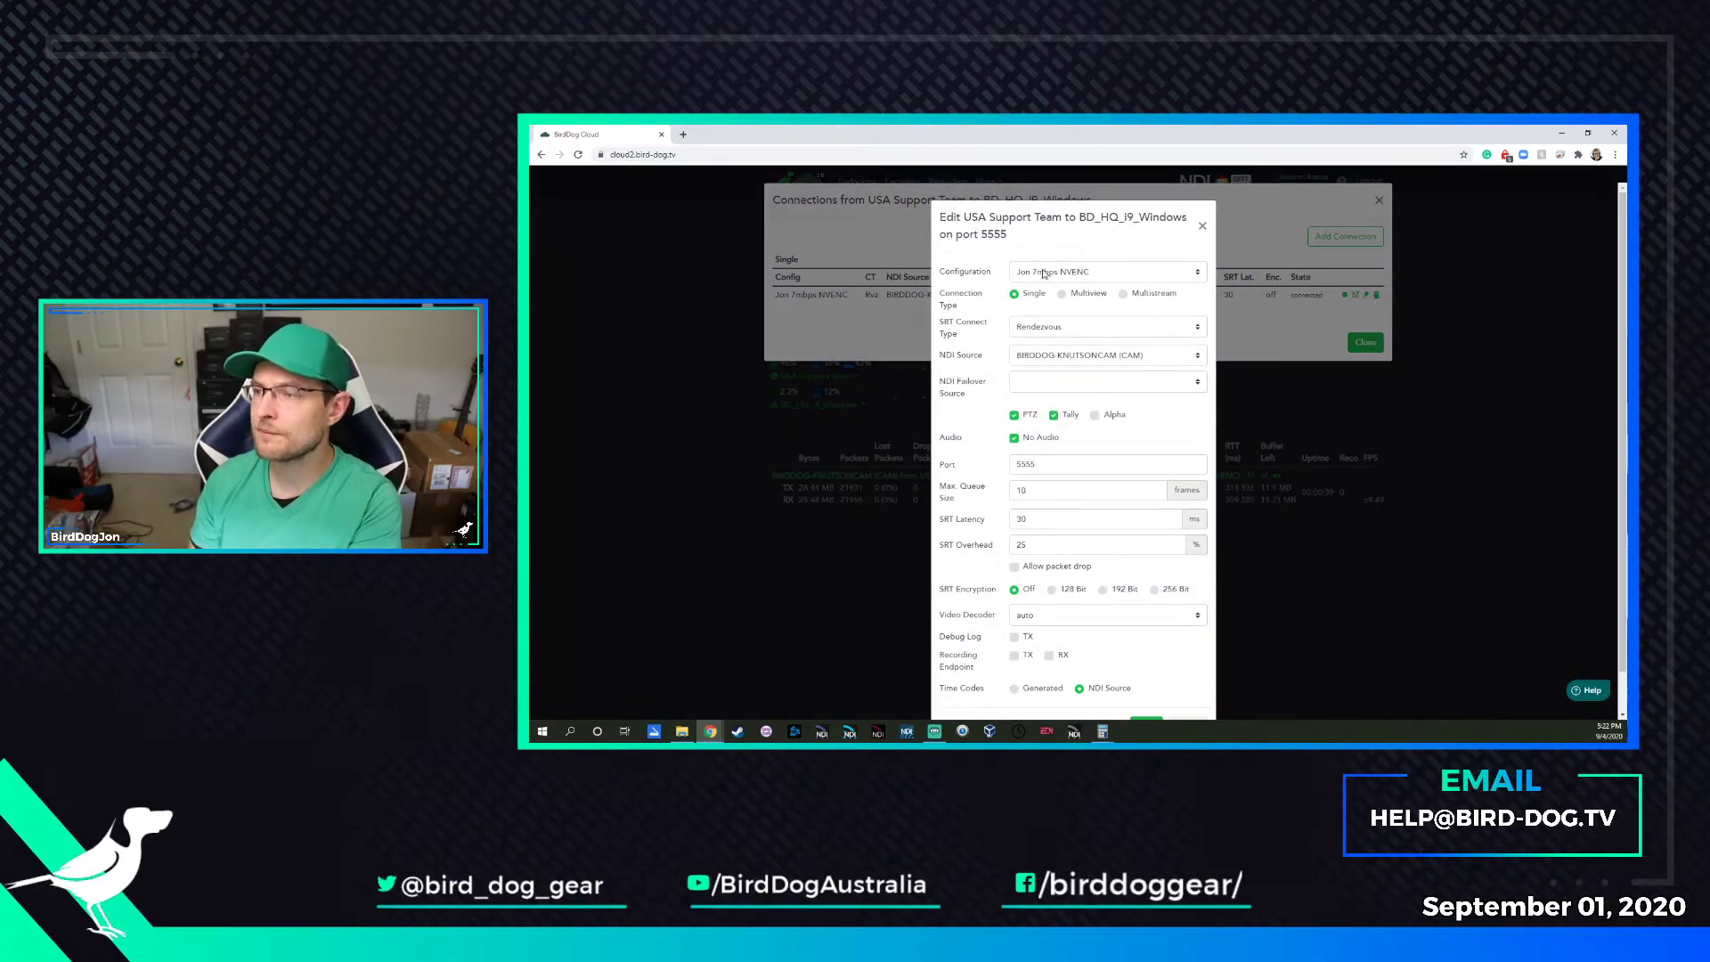
pyautogui.click(1111, 276)
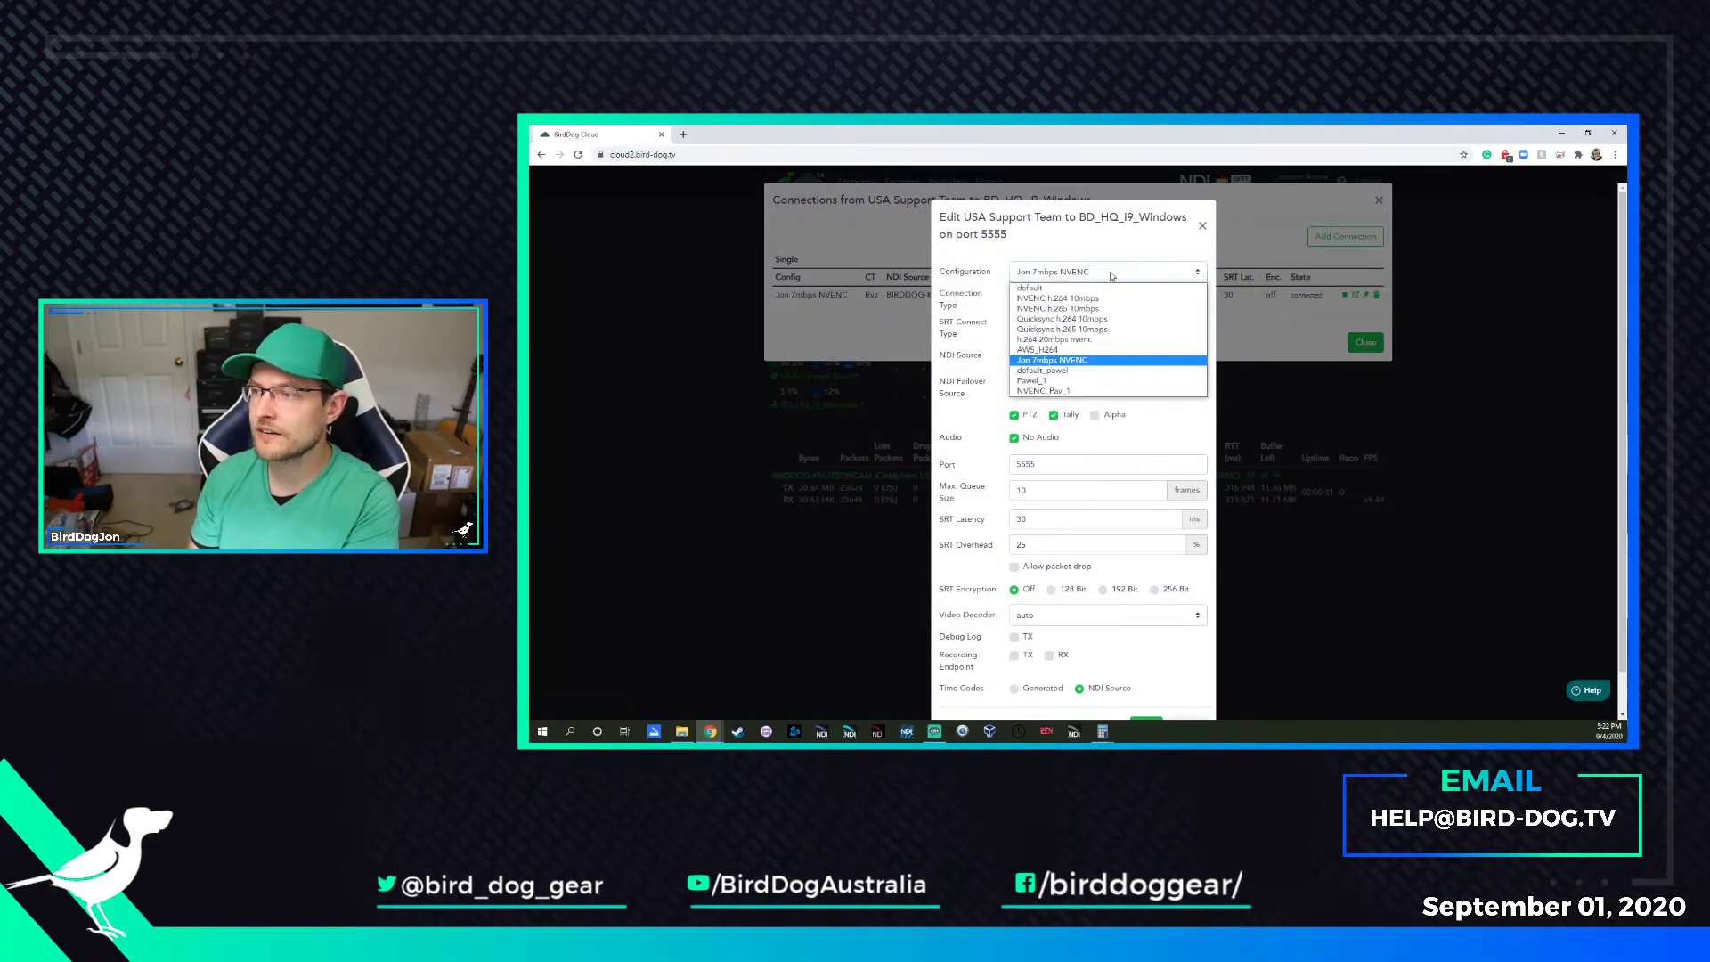
pyautogui.click(1094, 271)
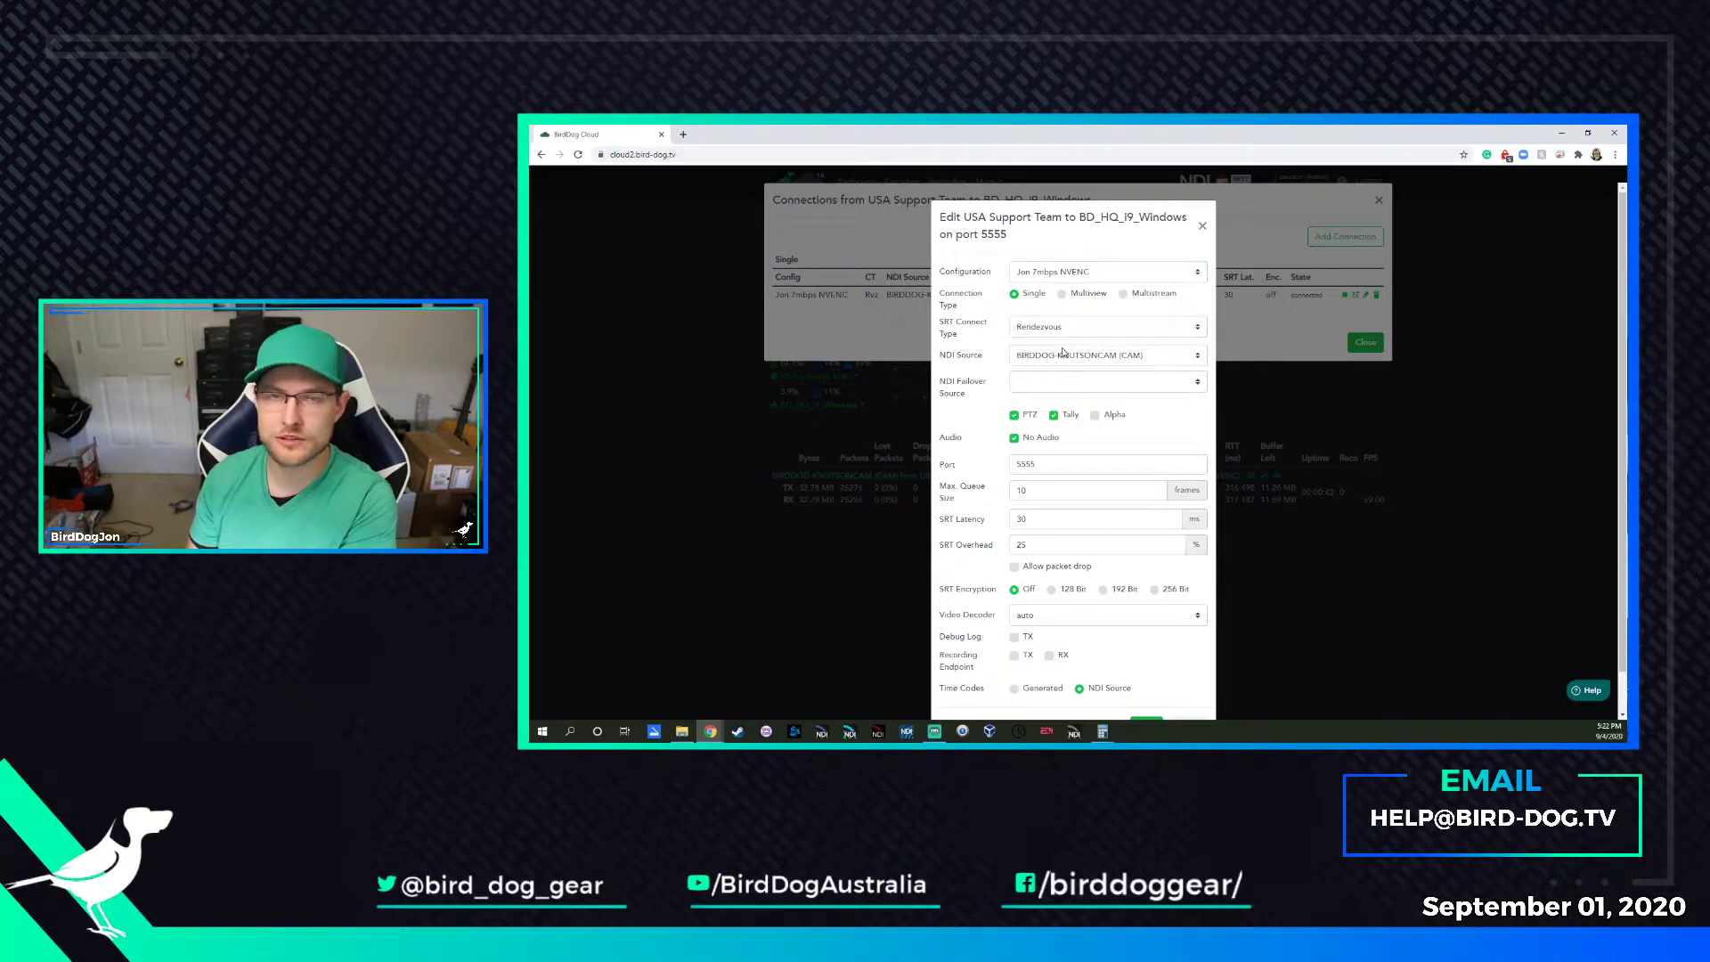
pyautogui.scroll(-2, 1178, 670)
pyautogui.click(1194, 684)
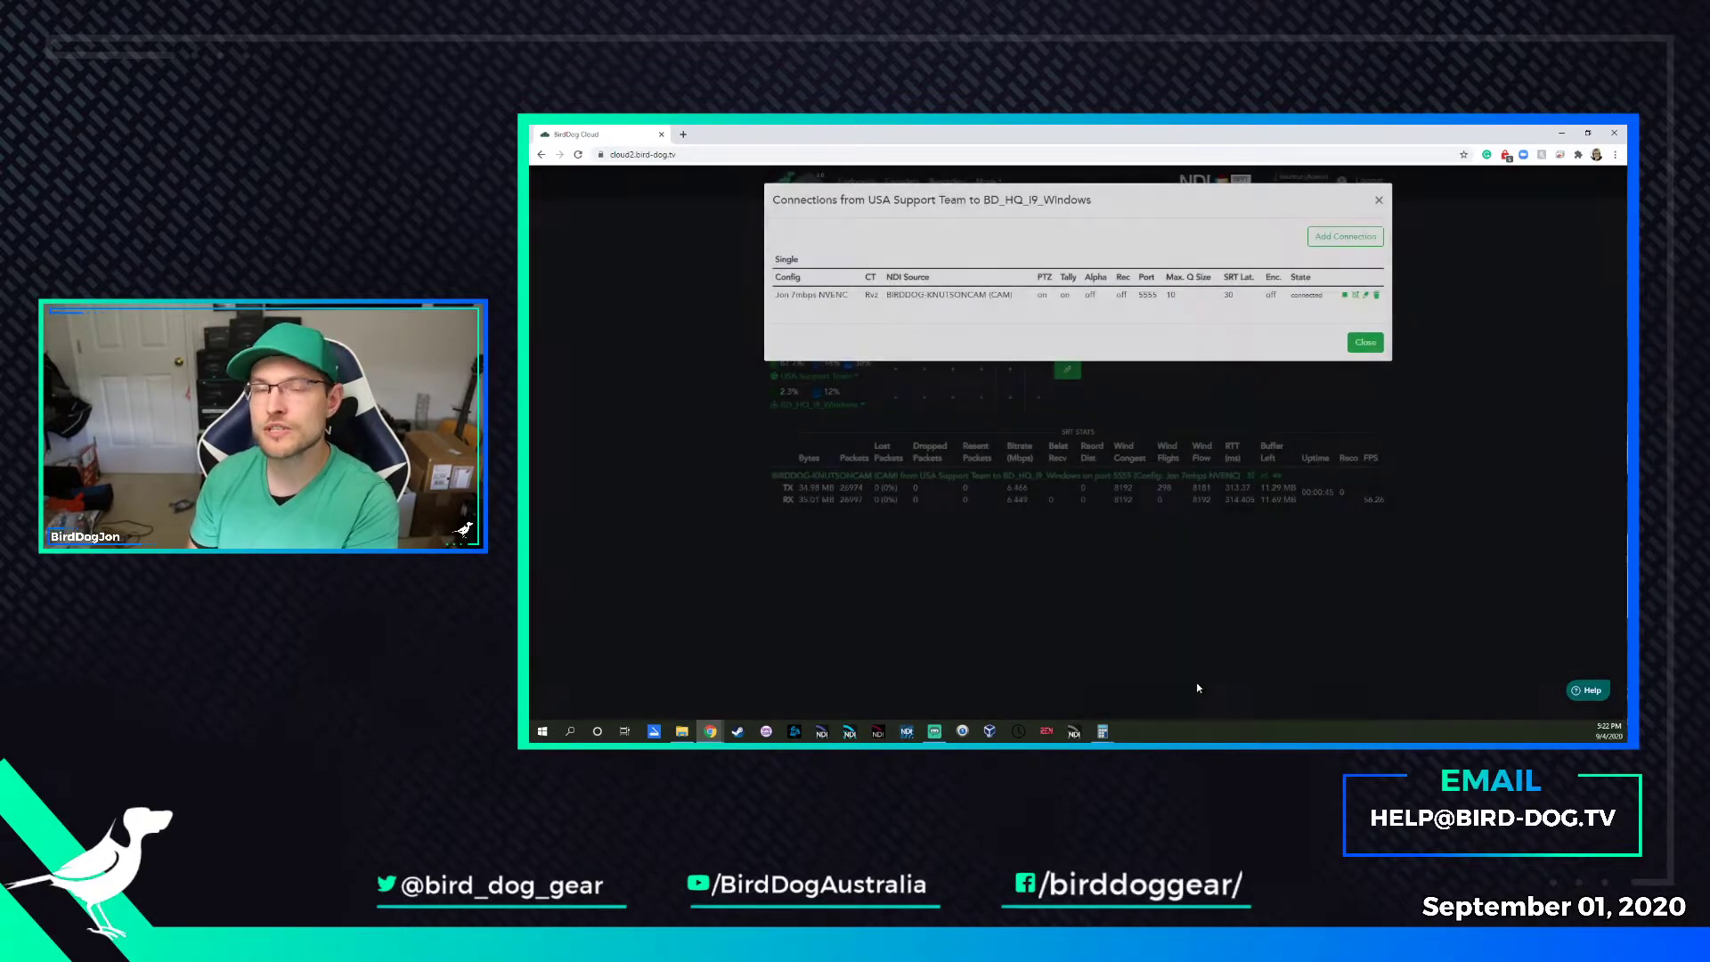
pyautogui.click(1361, 339)
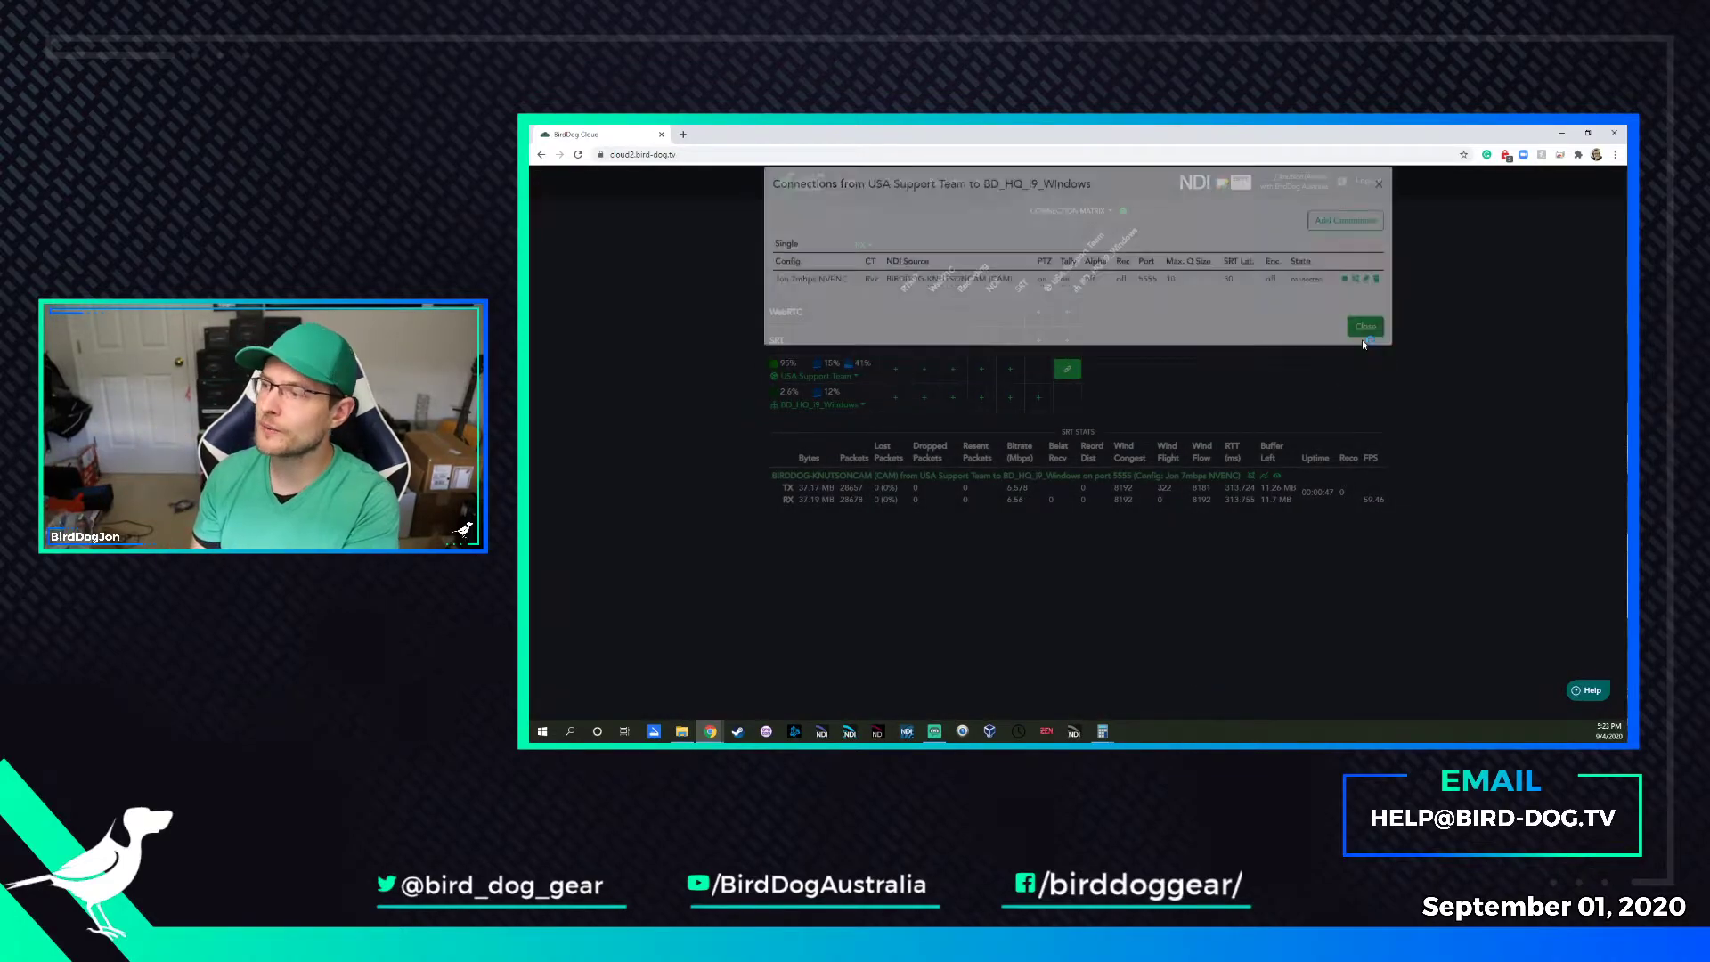
# Start a new encoder configuration named "Test COnfig 1" and fill in a placeholder remark
pyautogui.click(989, 188)
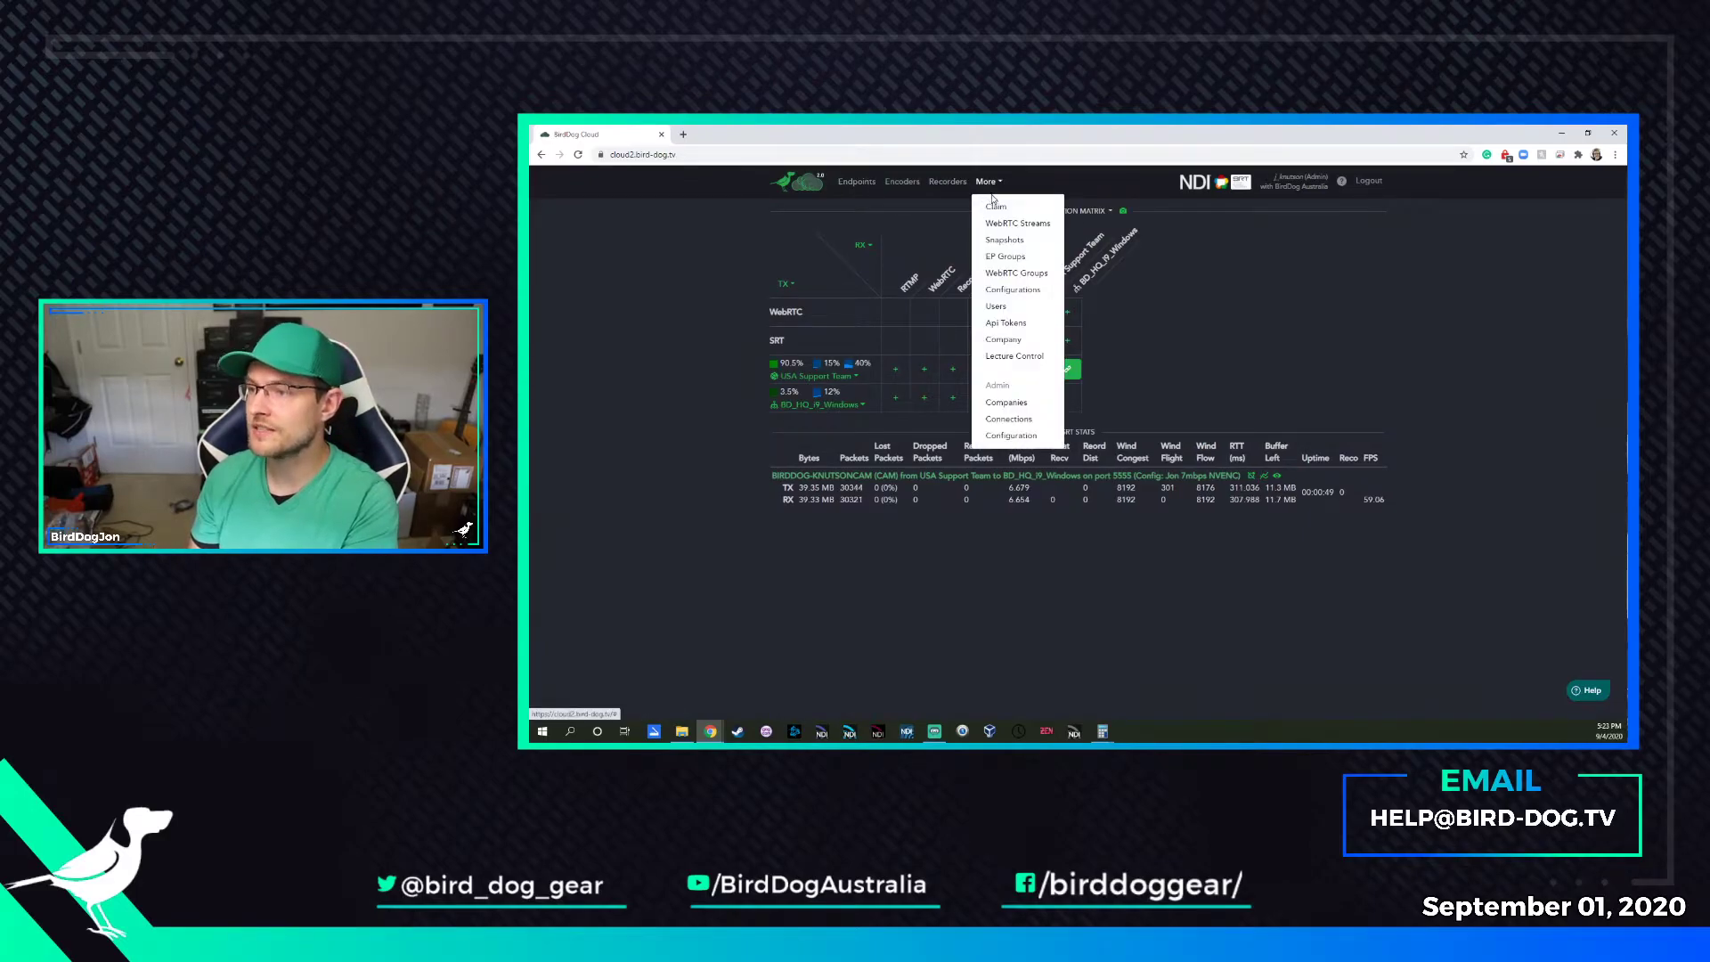
pyautogui.click(1012, 295)
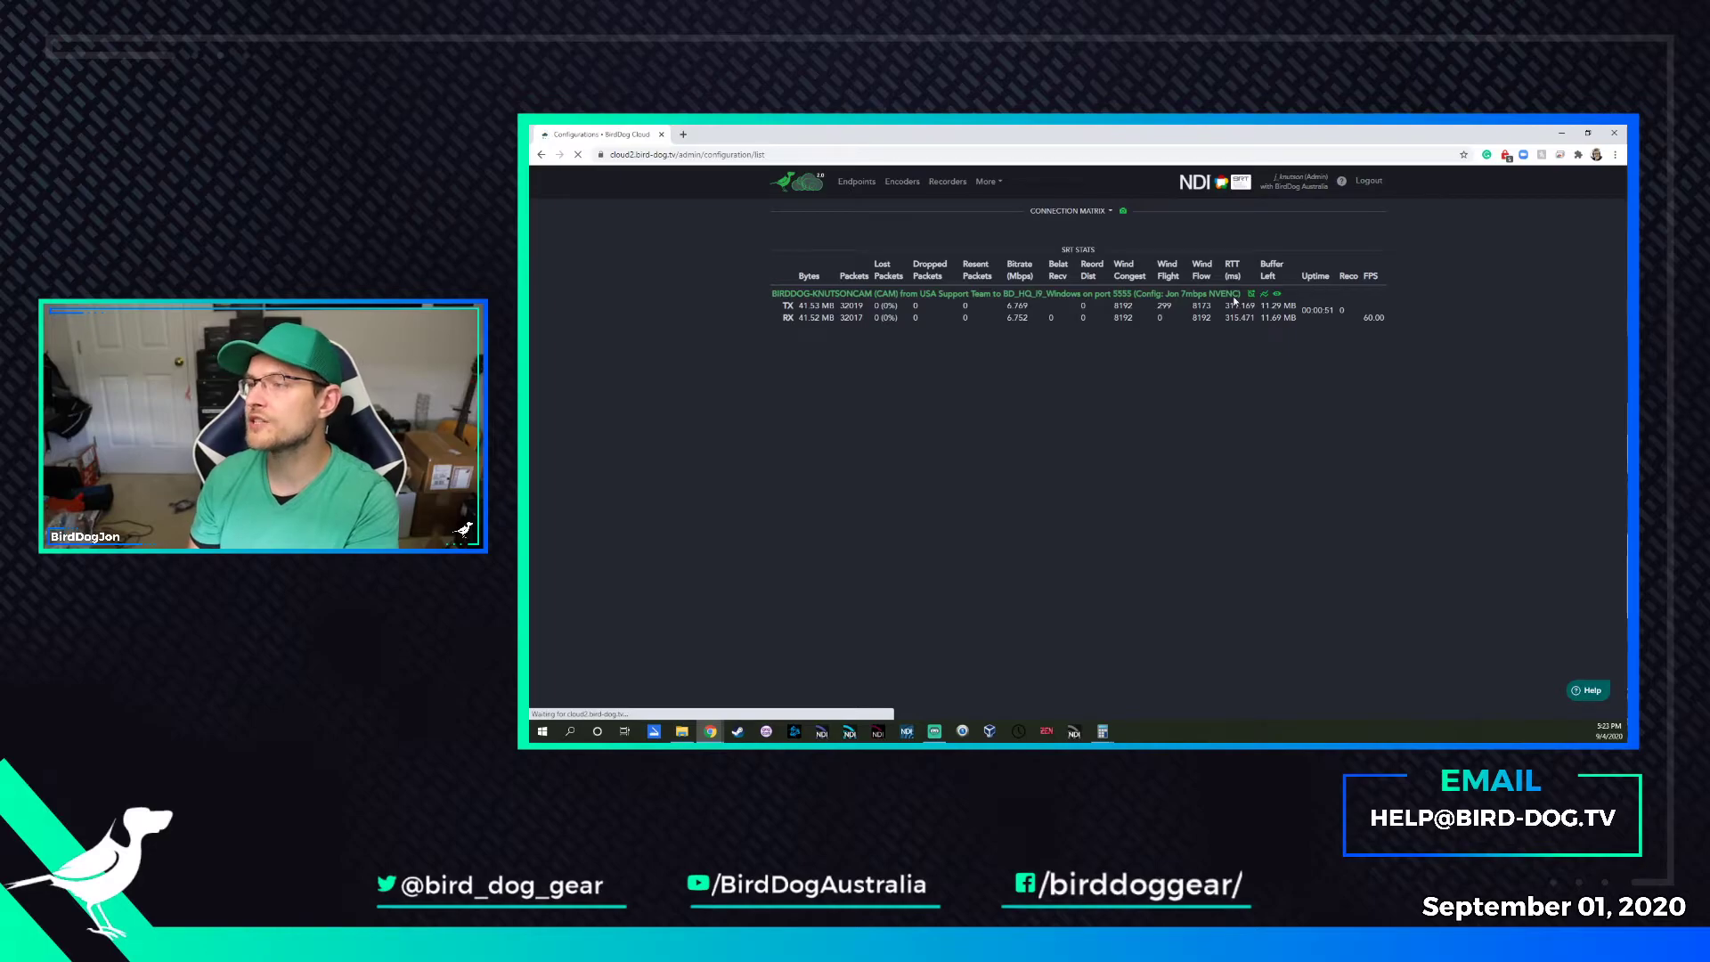
pyautogui.click(1339, 215)
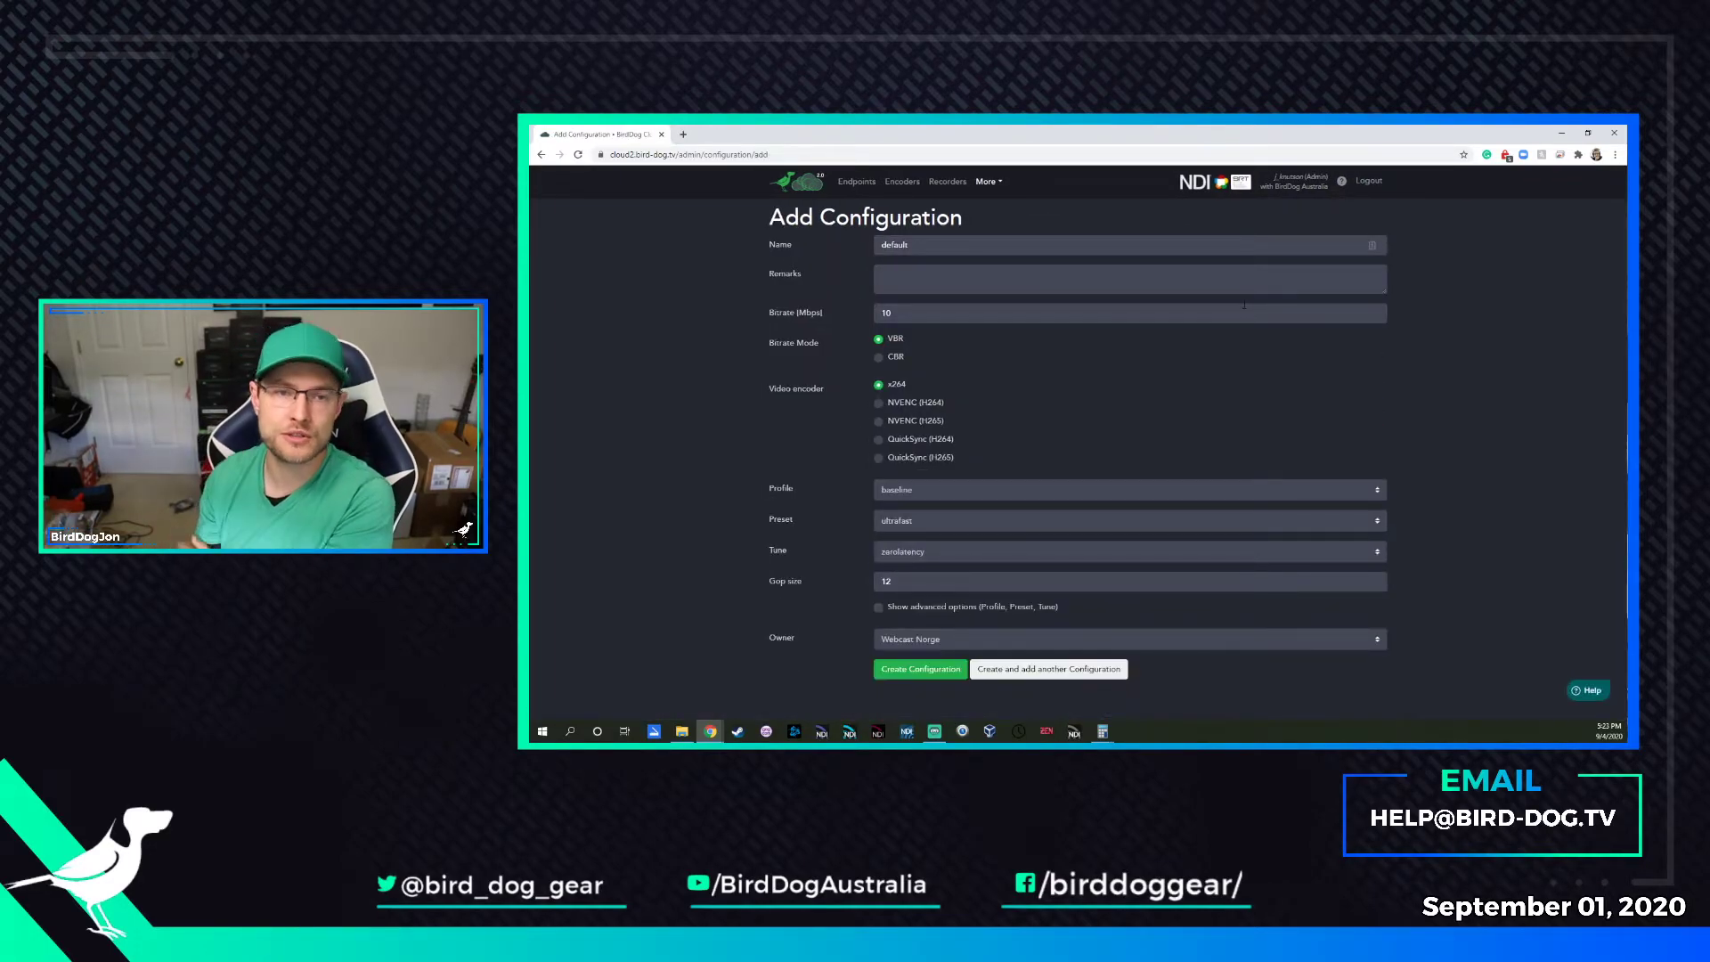
pyautogui.click(1015, 245)
pyautogui.hotkey('ctrl', 'a')
pyautogui.write('Test COnfig')
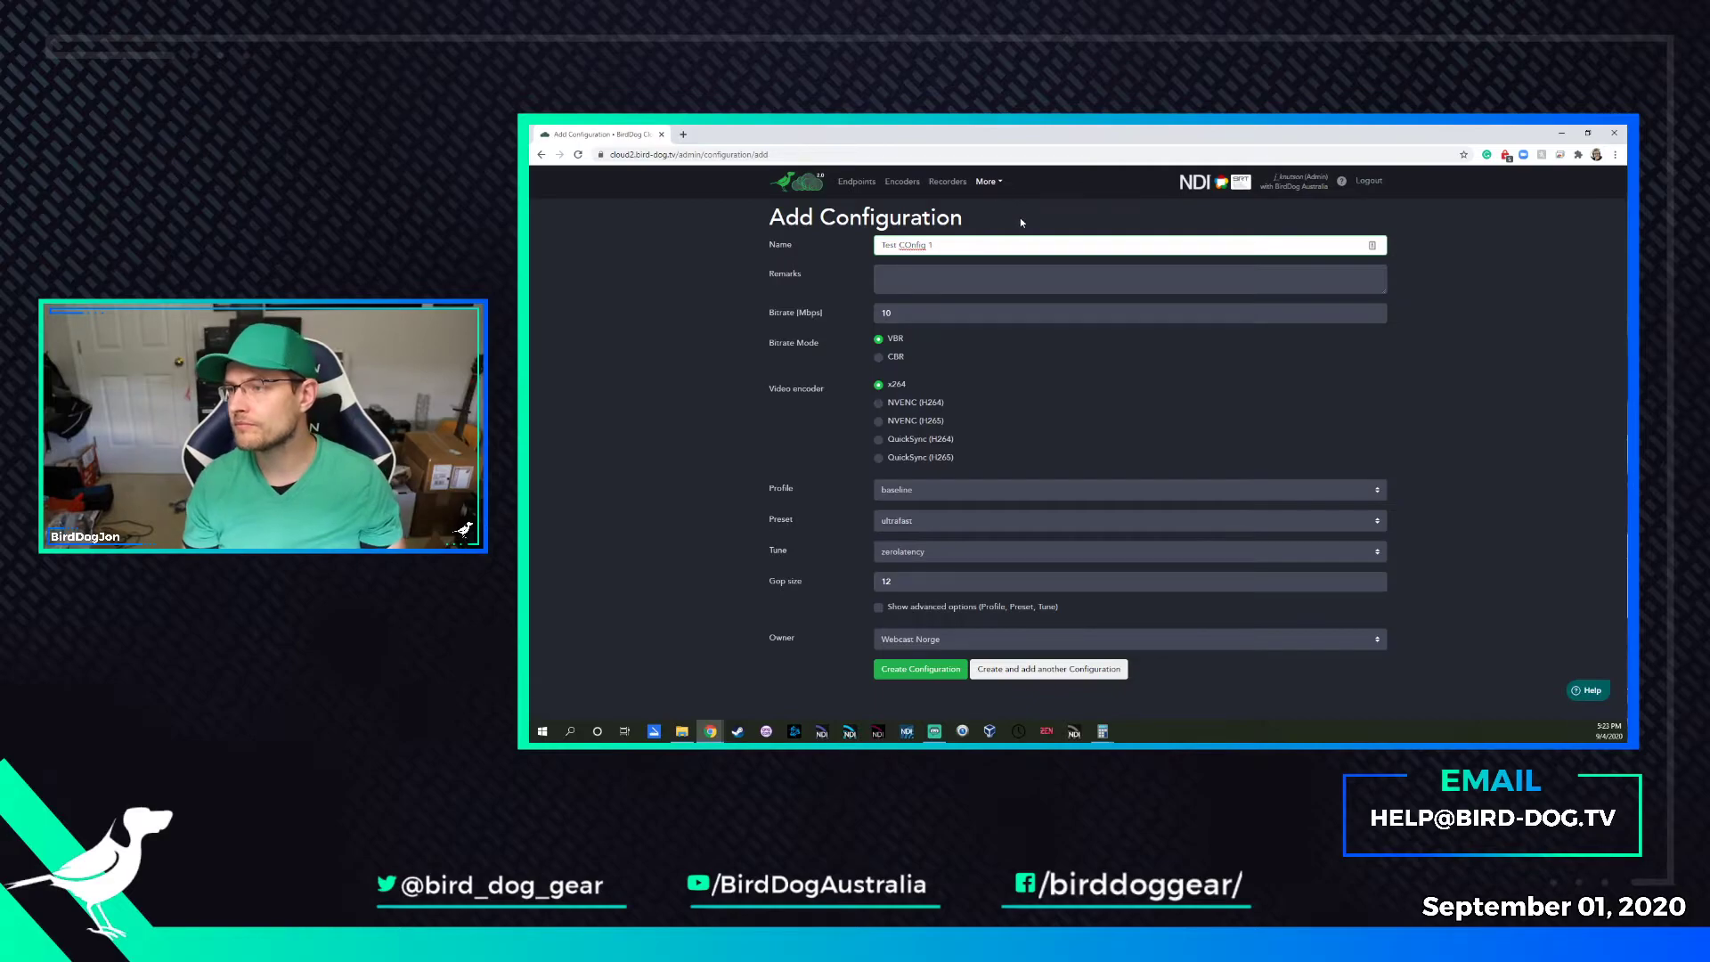
pyautogui.press('Tab')
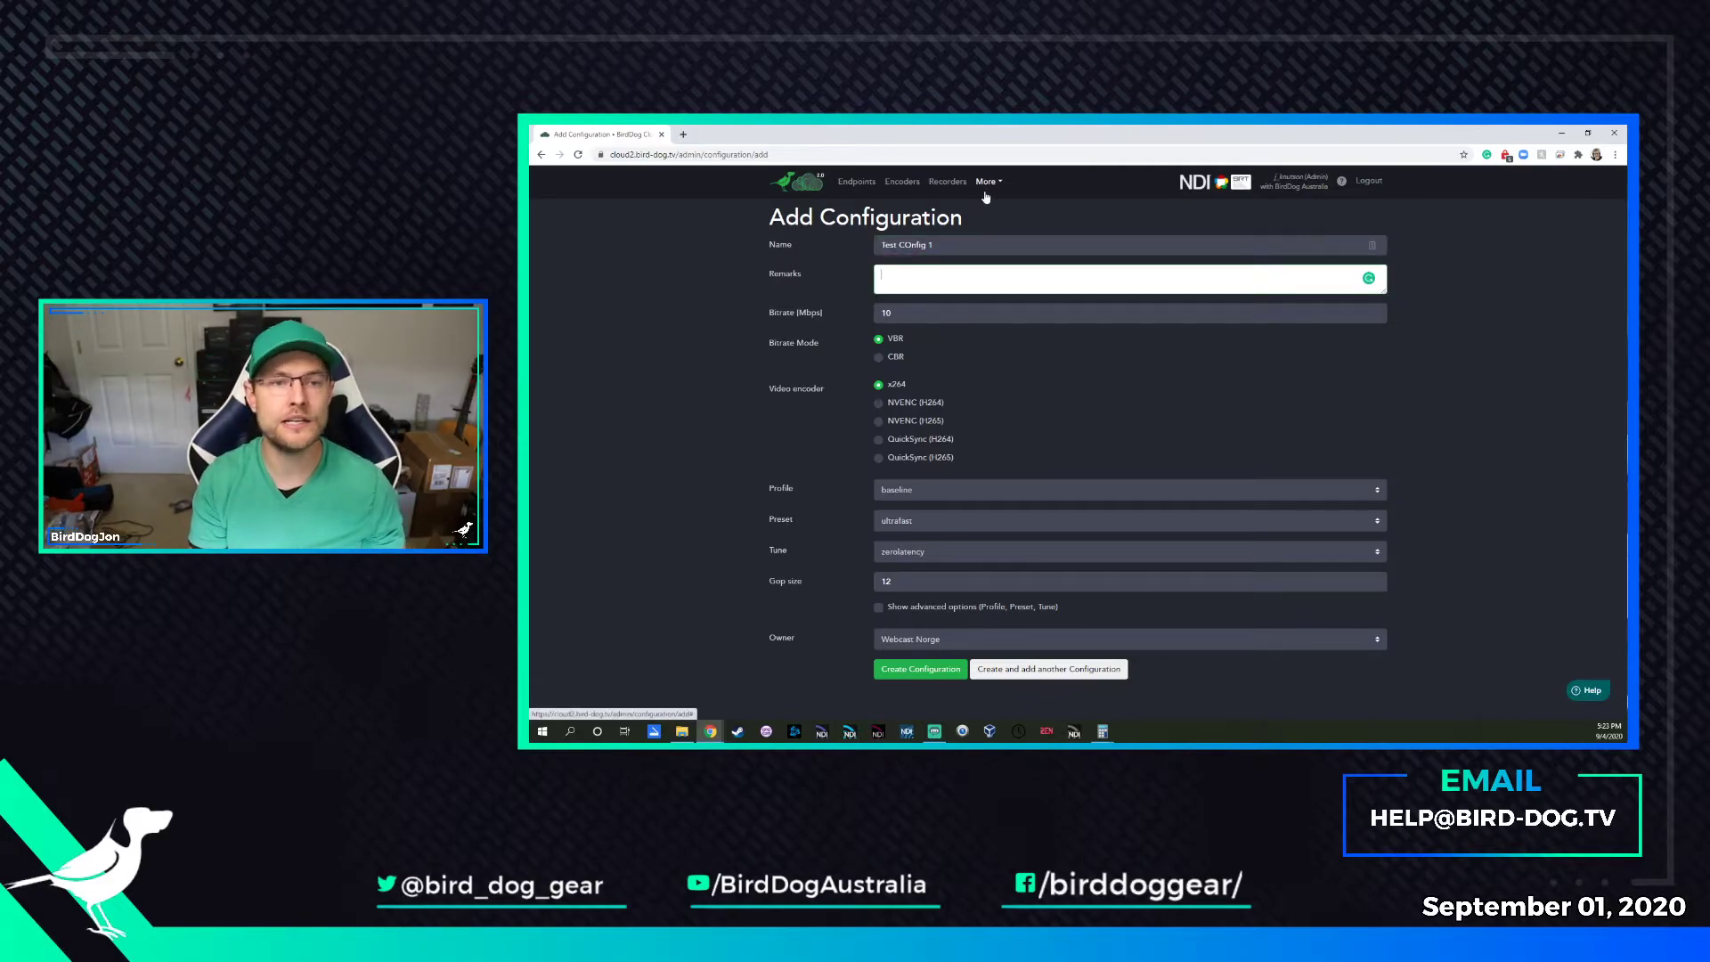
pyautogui.write('lkjsfisf')
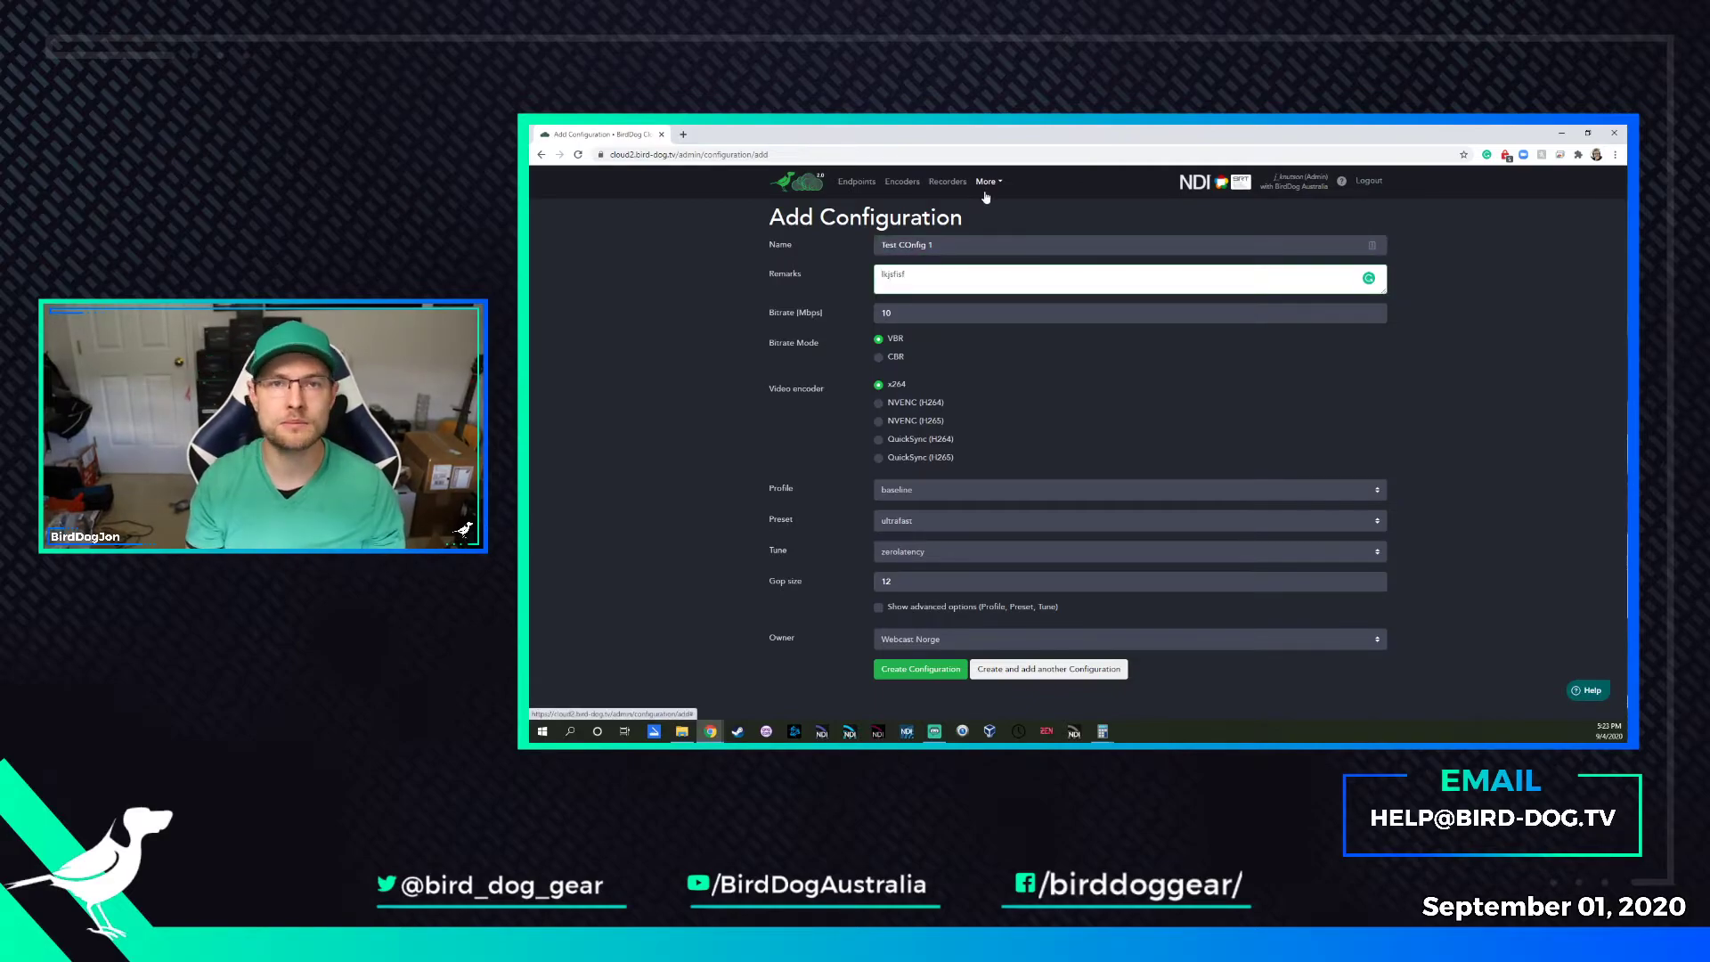
# Set the new configuration's bitrate to 5 Mbps and its video encoder to NVENC (H264)
pyautogui.click(924, 318)
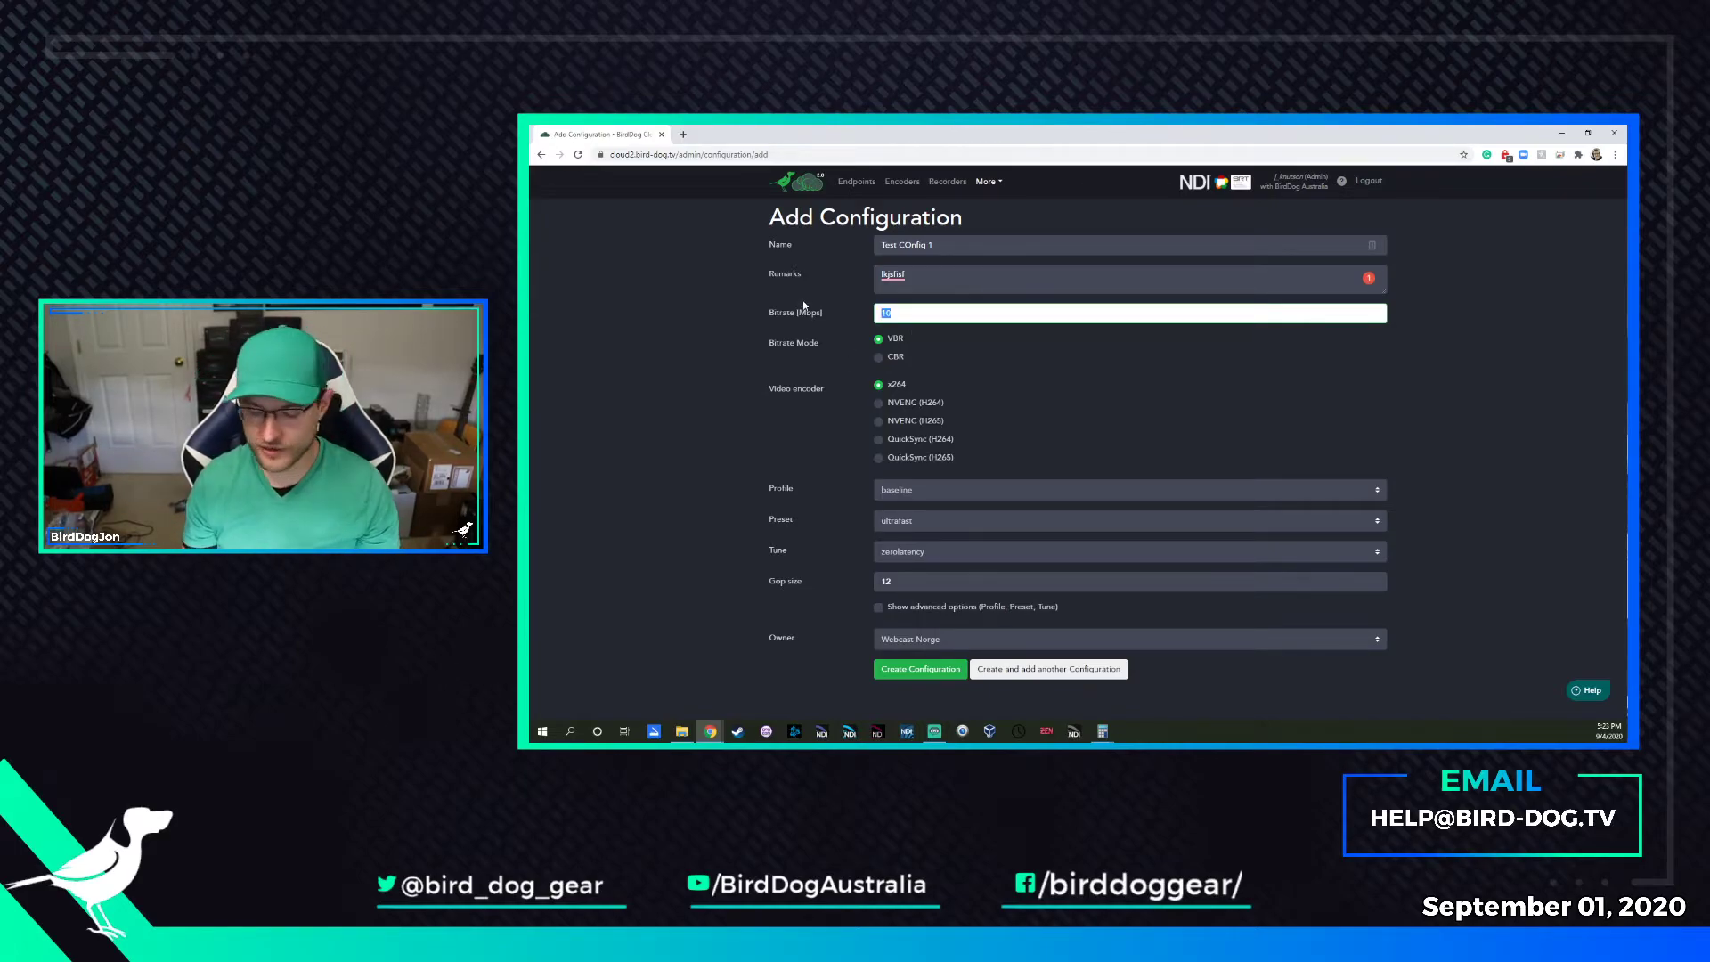
pyautogui.write('5')
pyautogui.click(993, 357)
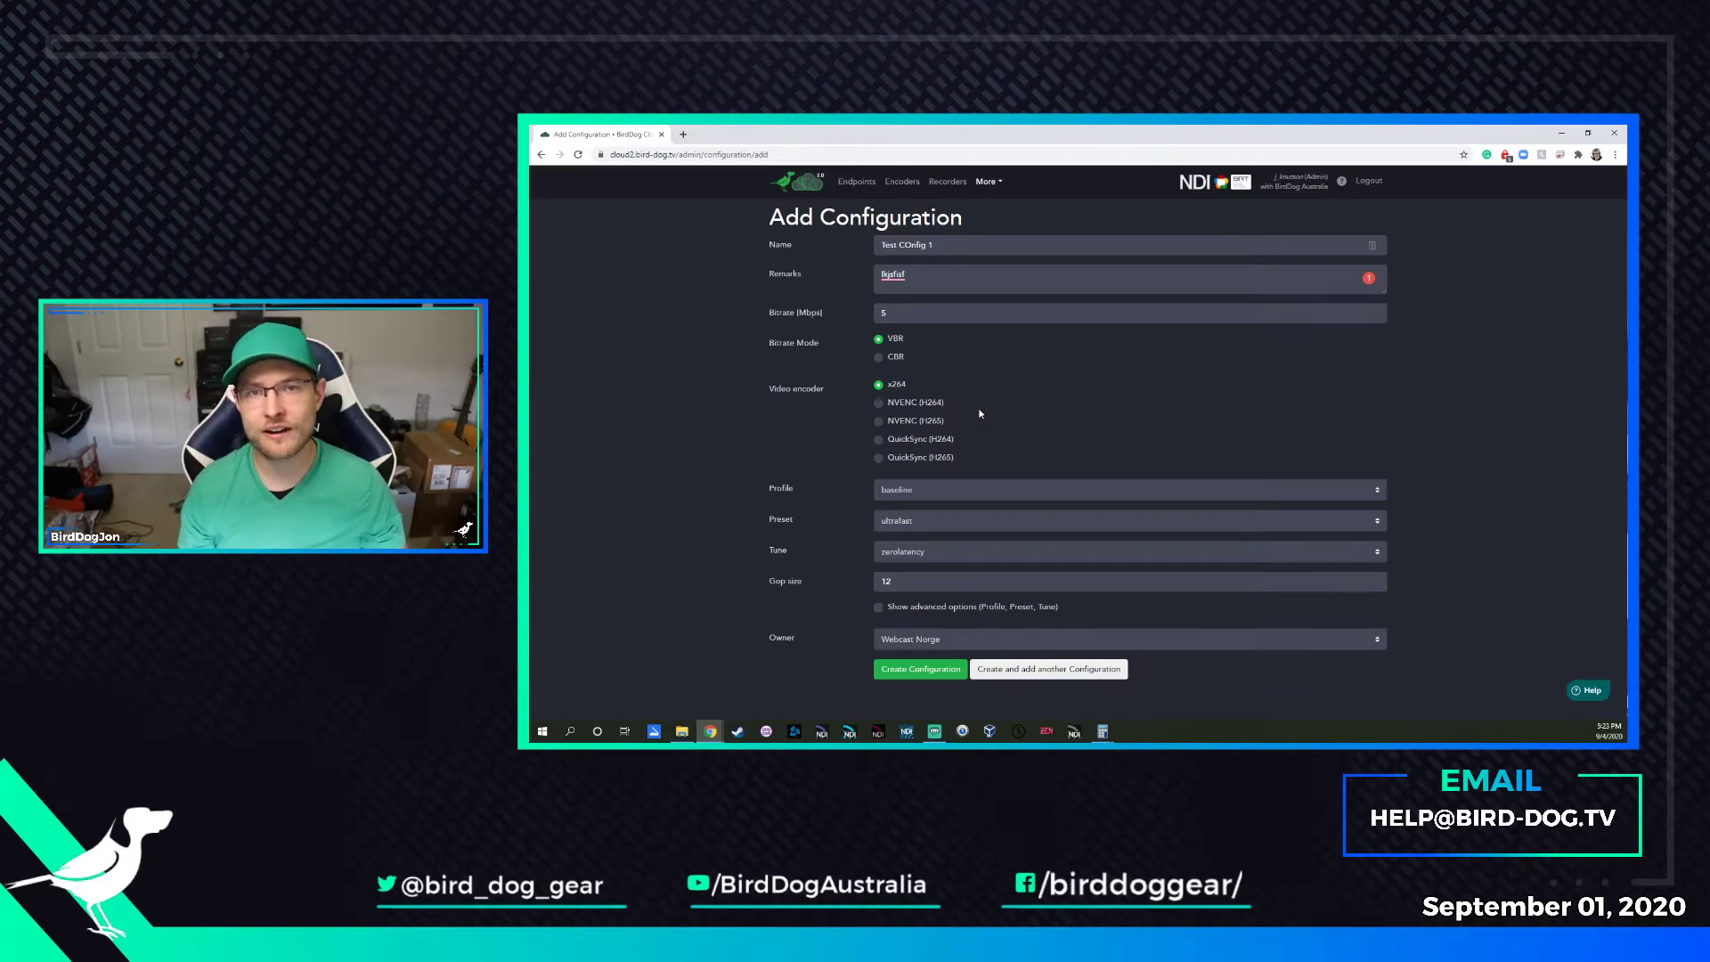
pyautogui.click(908, 402)
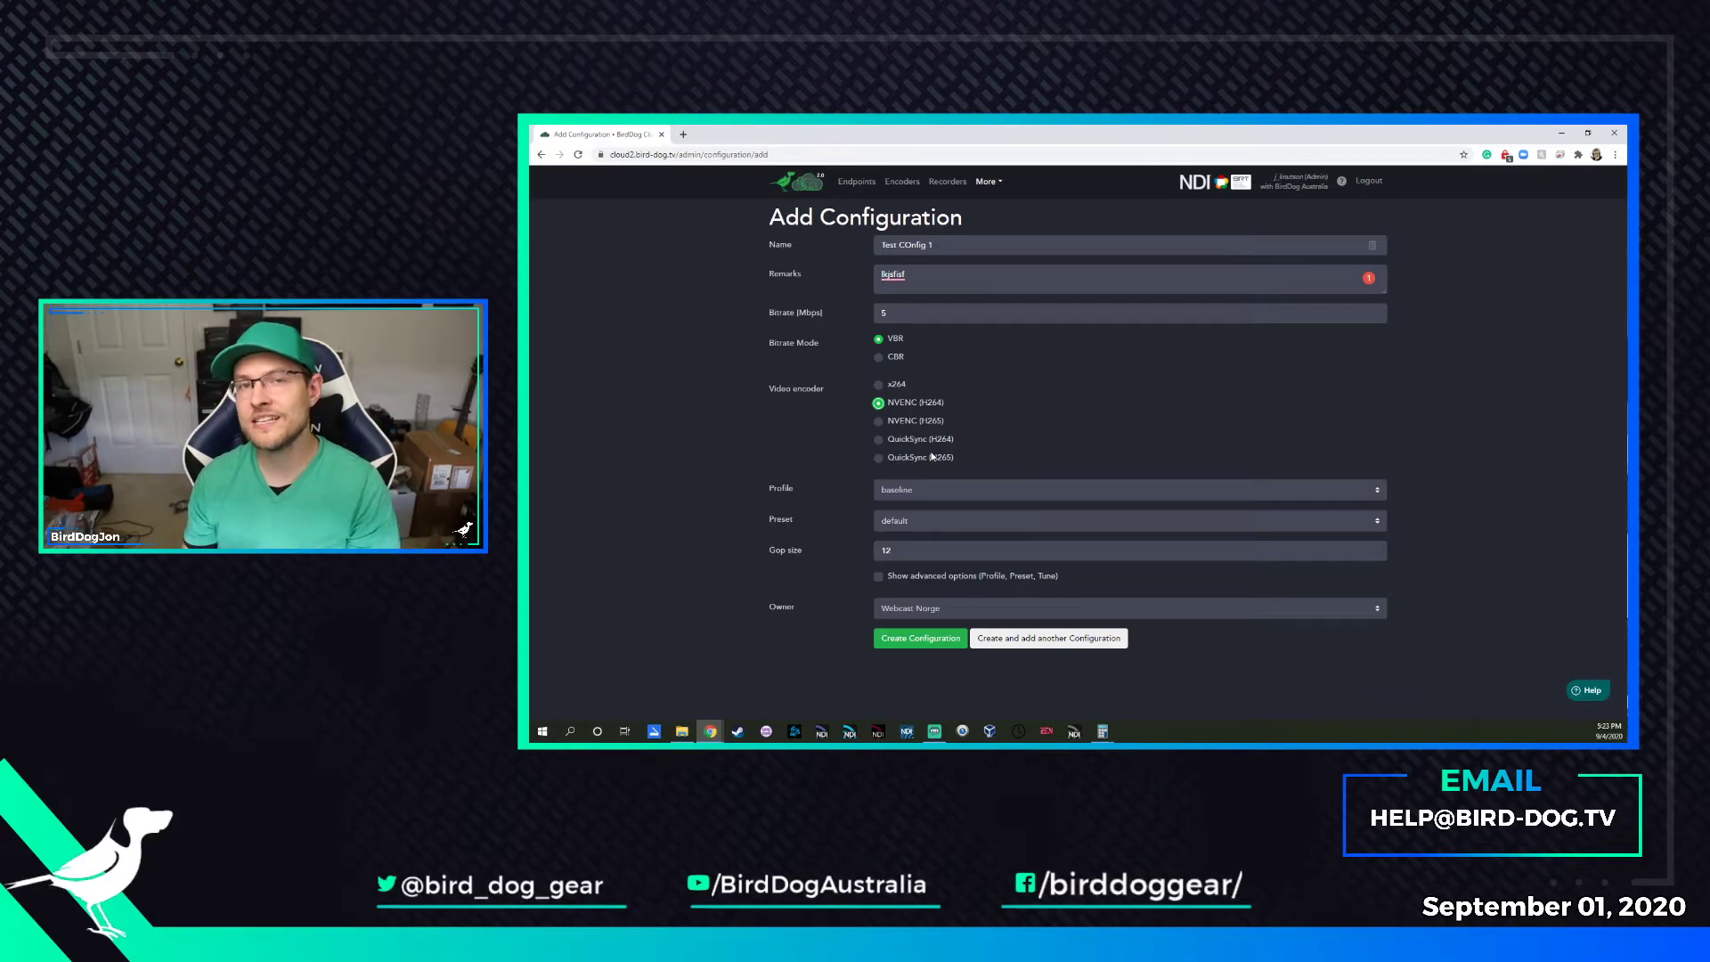
pyautogui.click(899, 440)
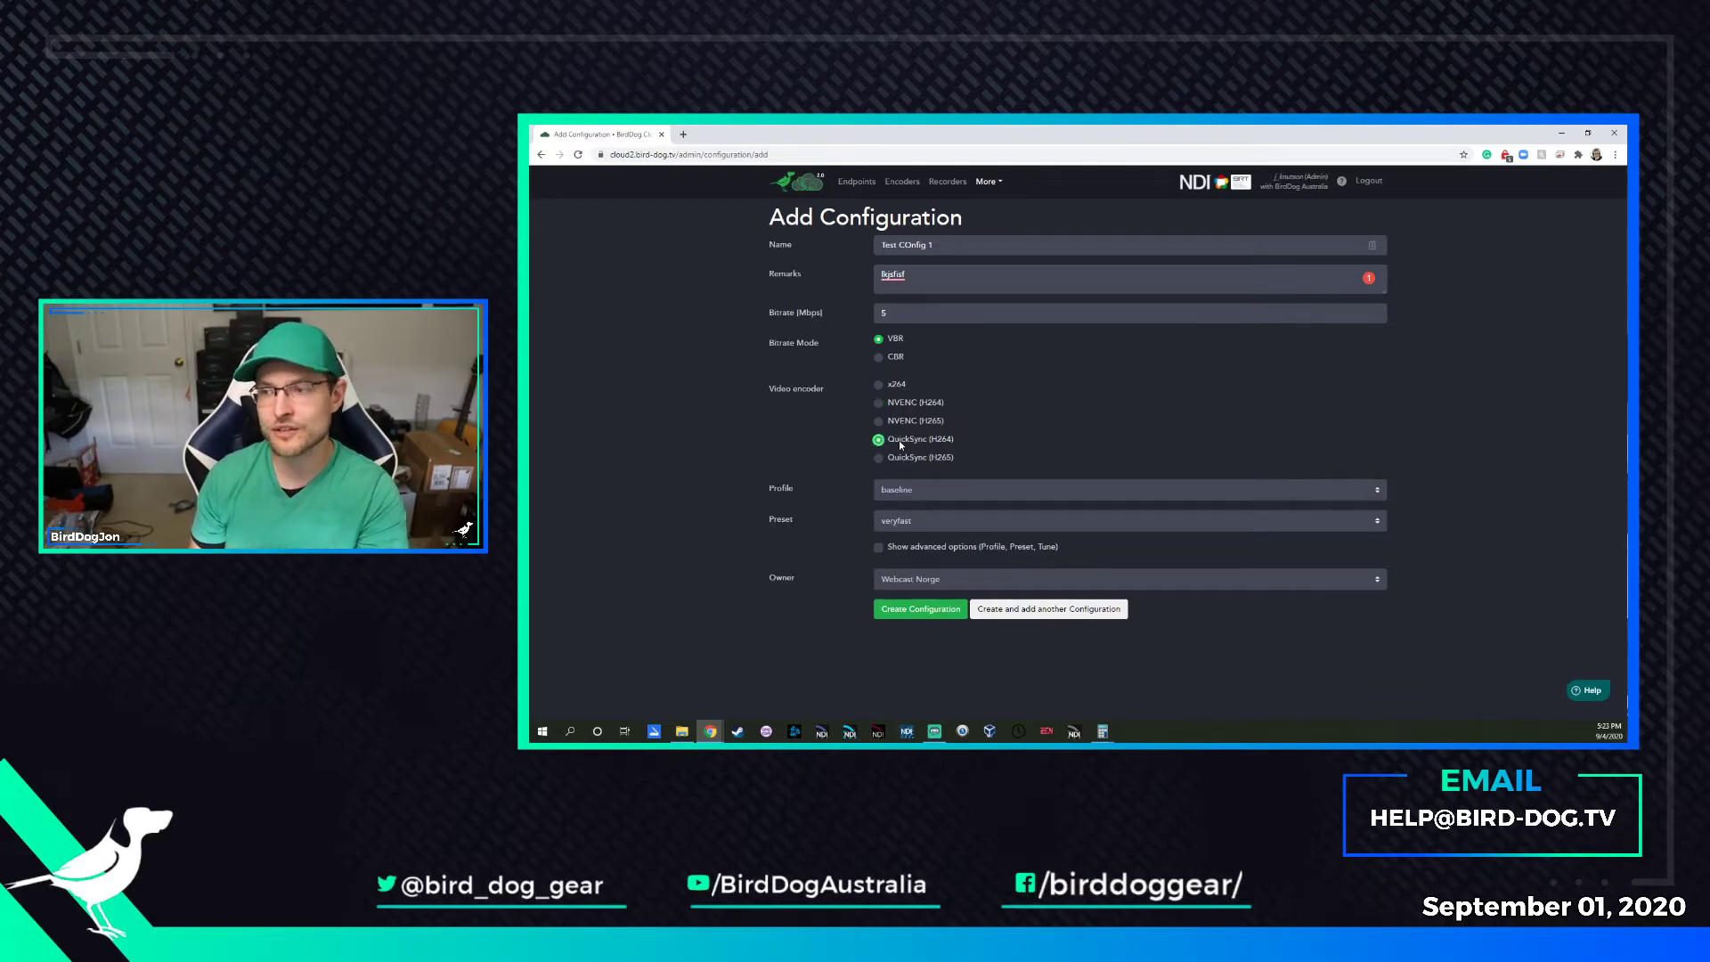
pyautogui.click(901, 403)
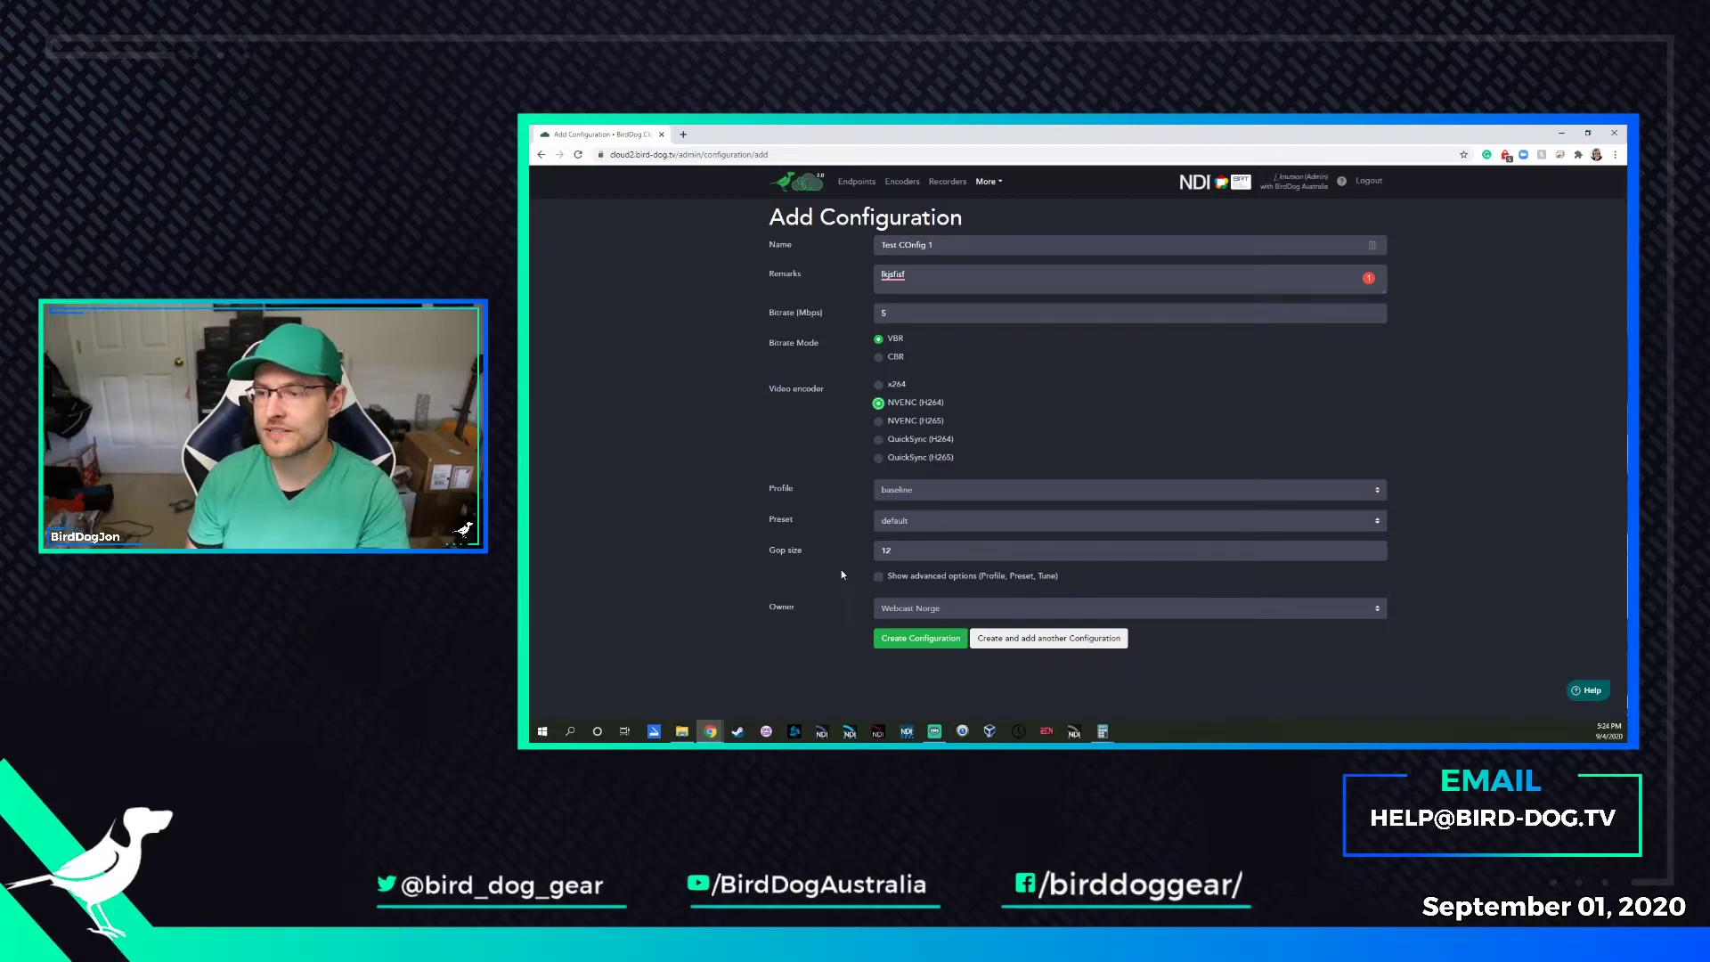
pyautogui.click(921, 553)
pyautogui.click(728, 606)
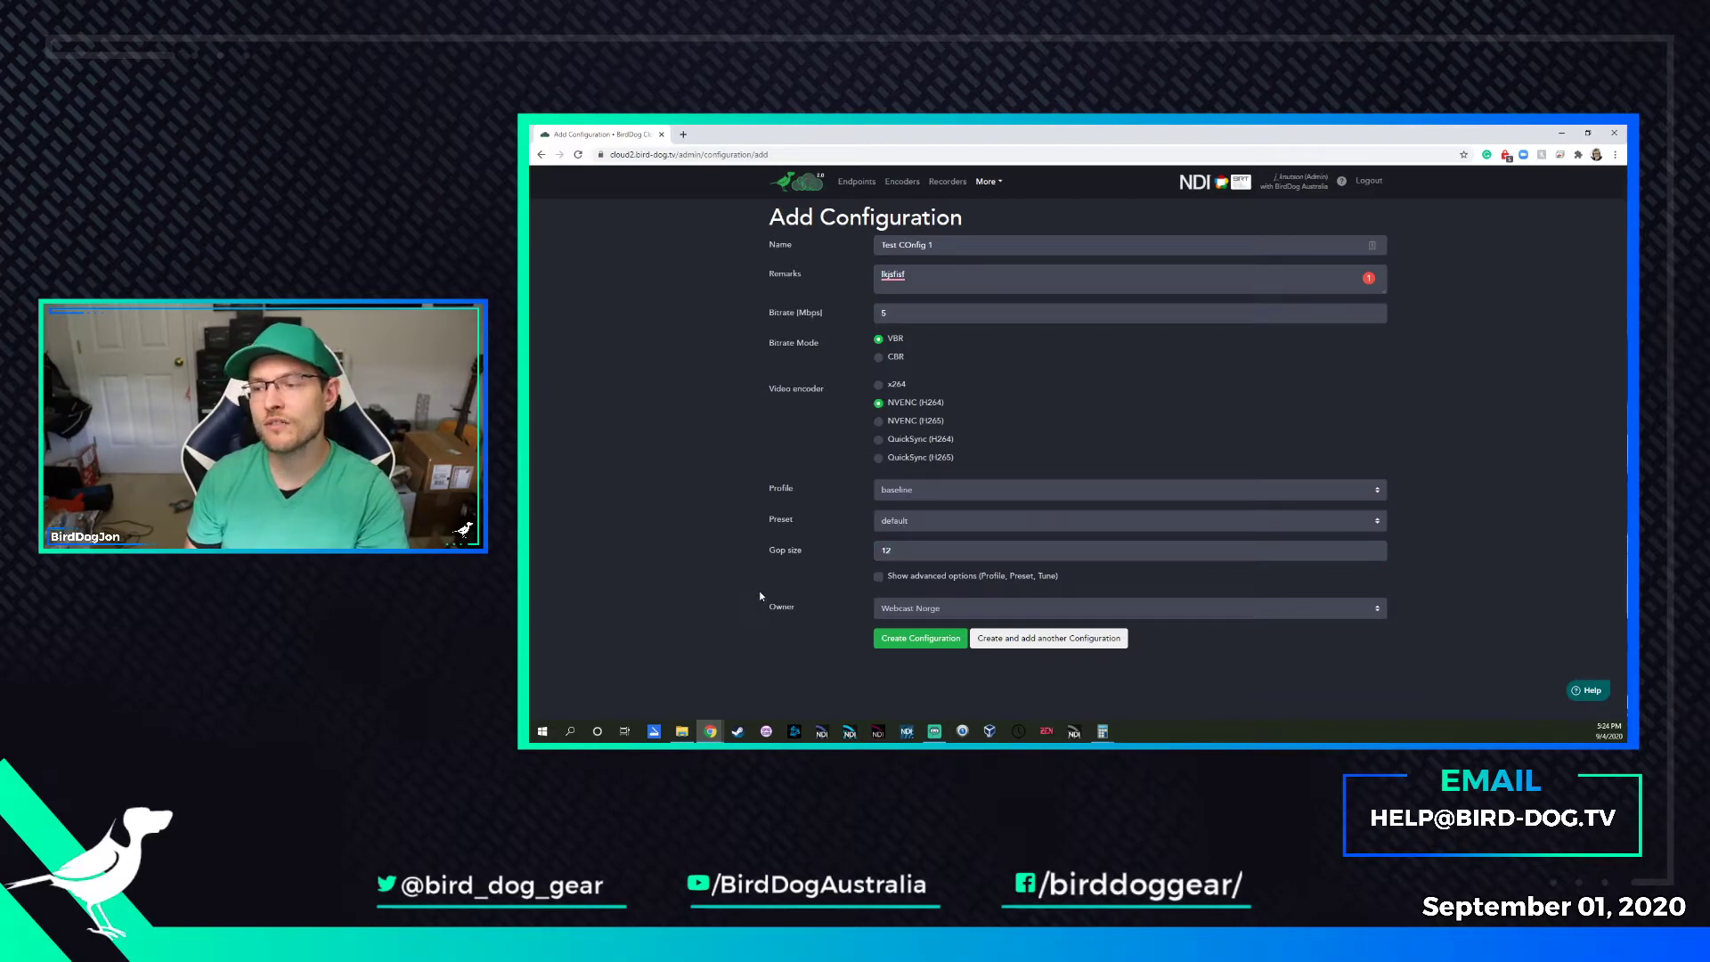
# Assign BirdDog Australia as the configuration's owner and create the configuration
pyautogui.click(940, 608)
pyautogui.press('n')
pyautogui.press('Return')
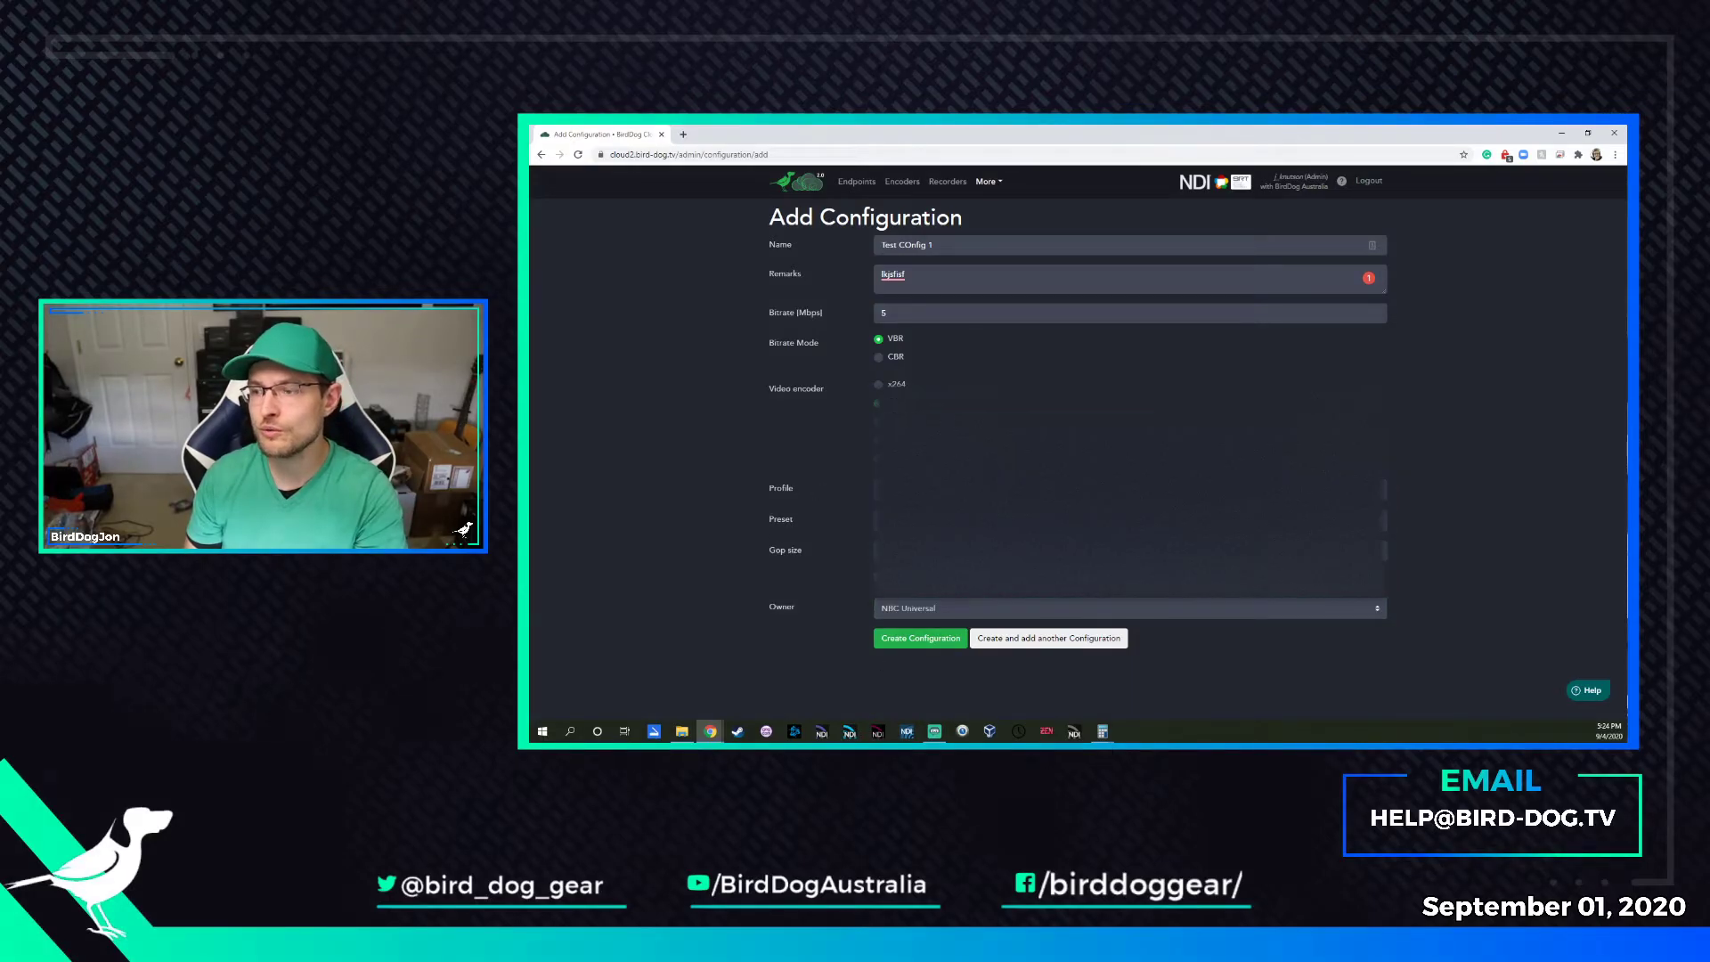
pyautogui.press('b')
pyautogui.press('Return')
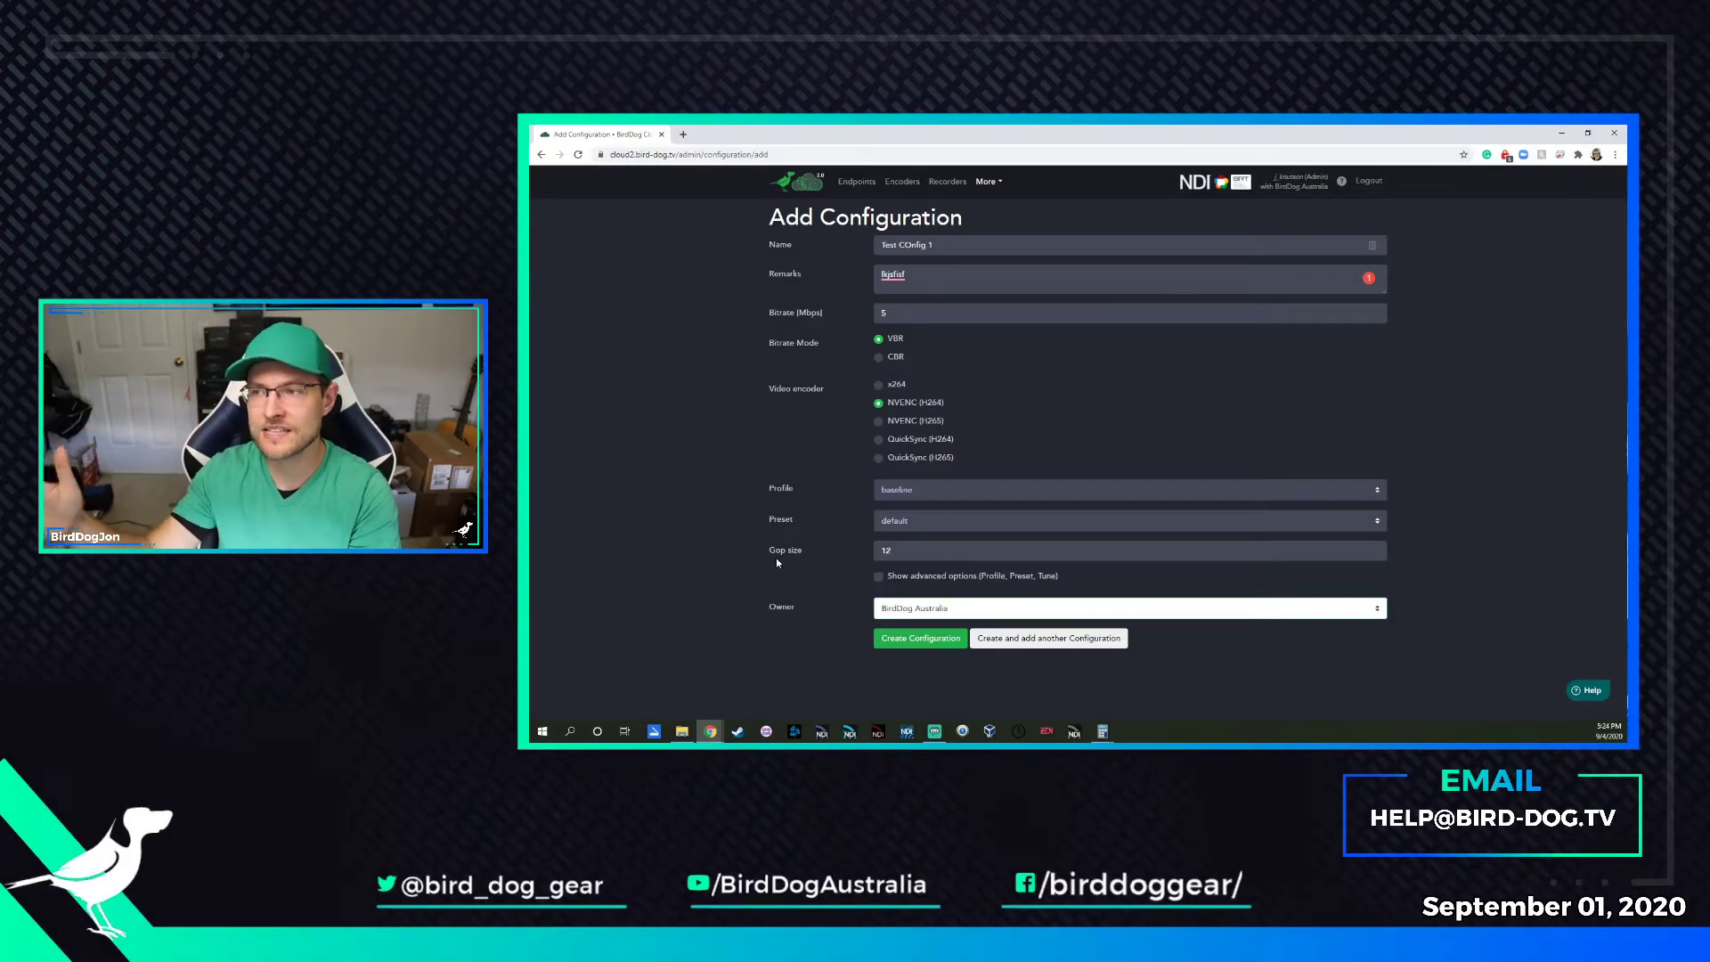
pyautogui.click(905, 549)
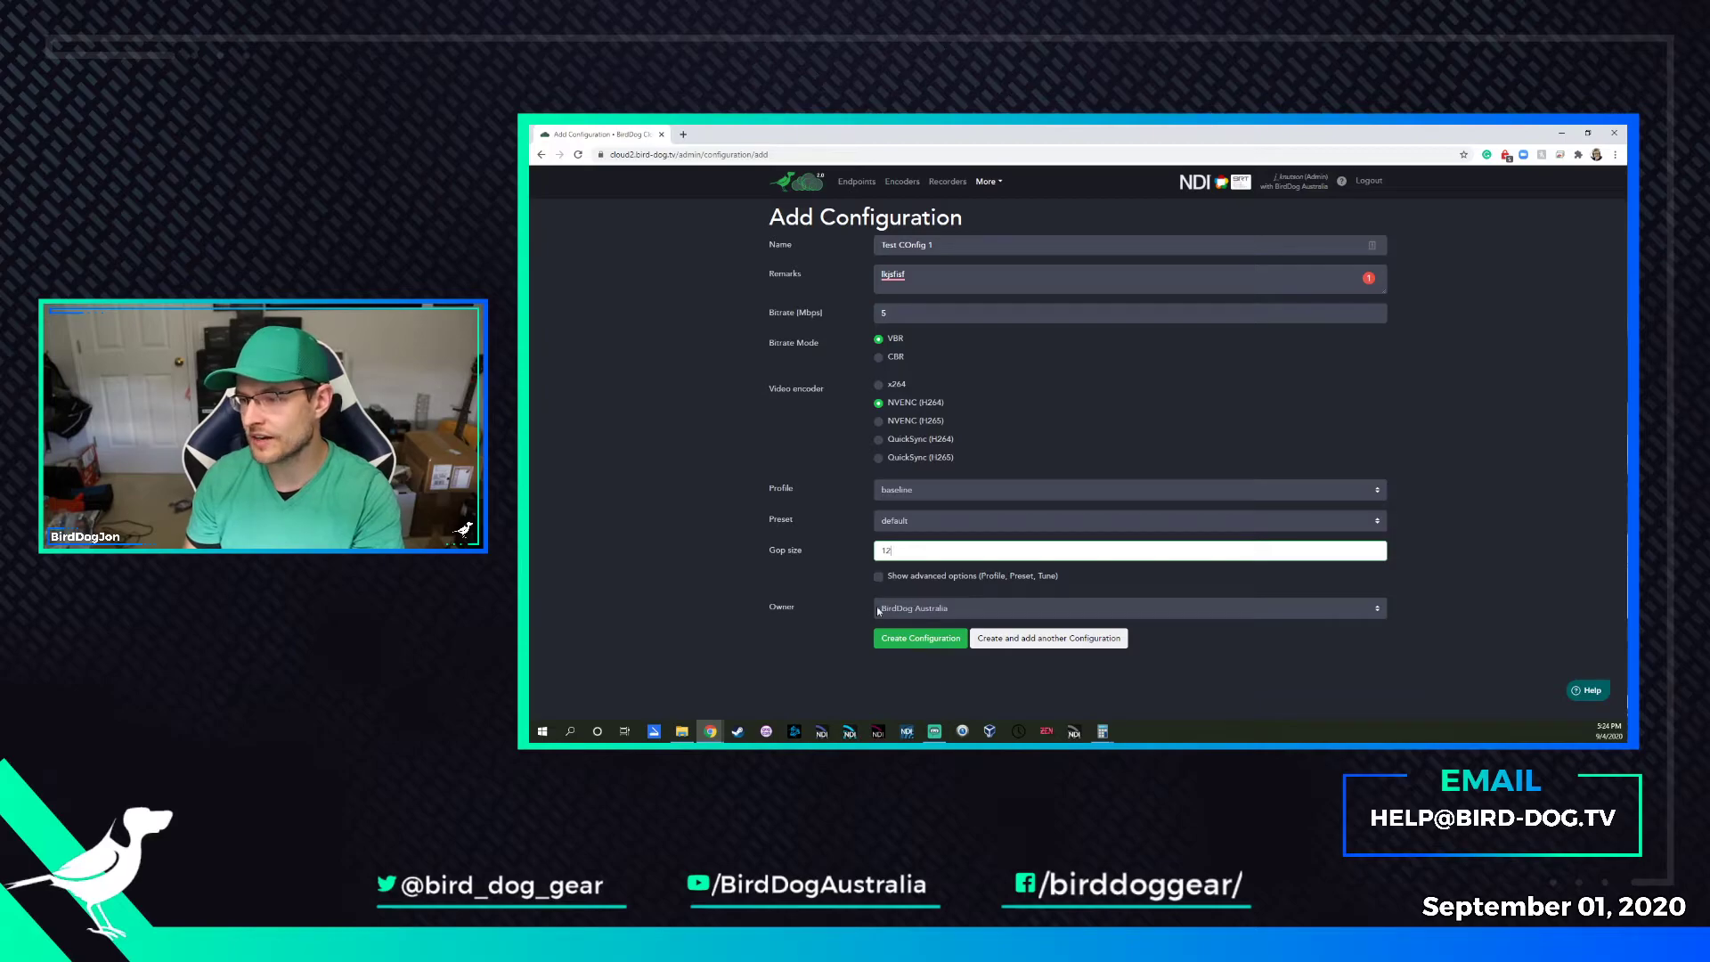
pyautogui.click(909, 638)
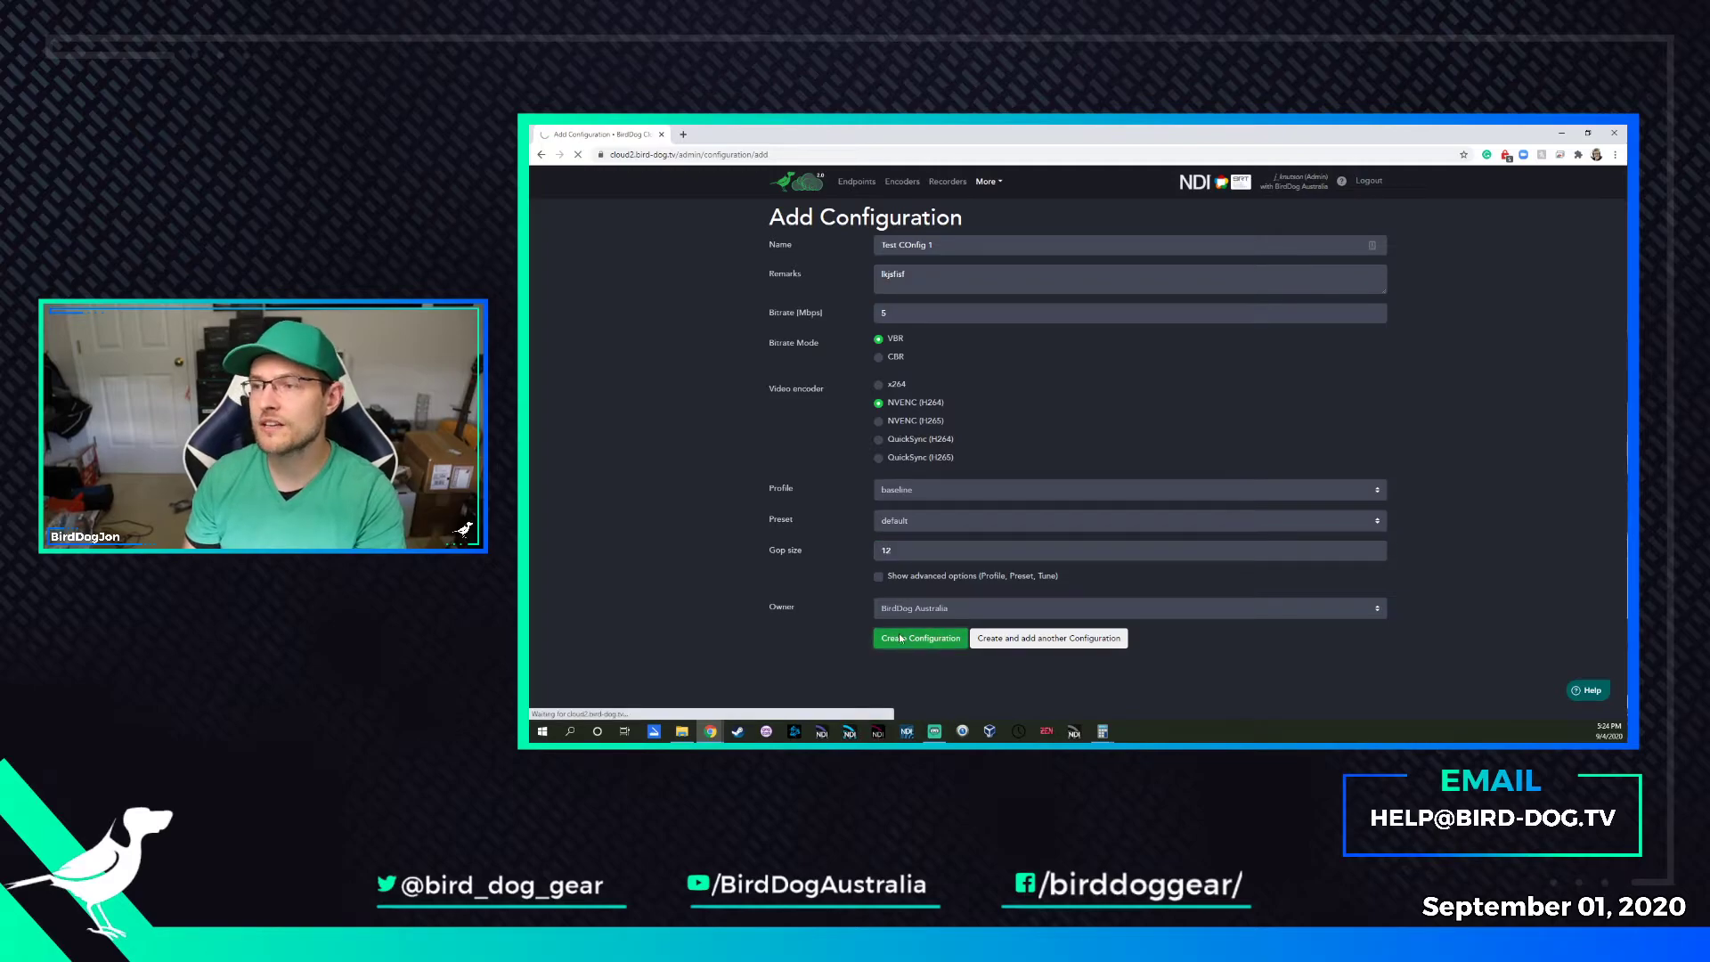
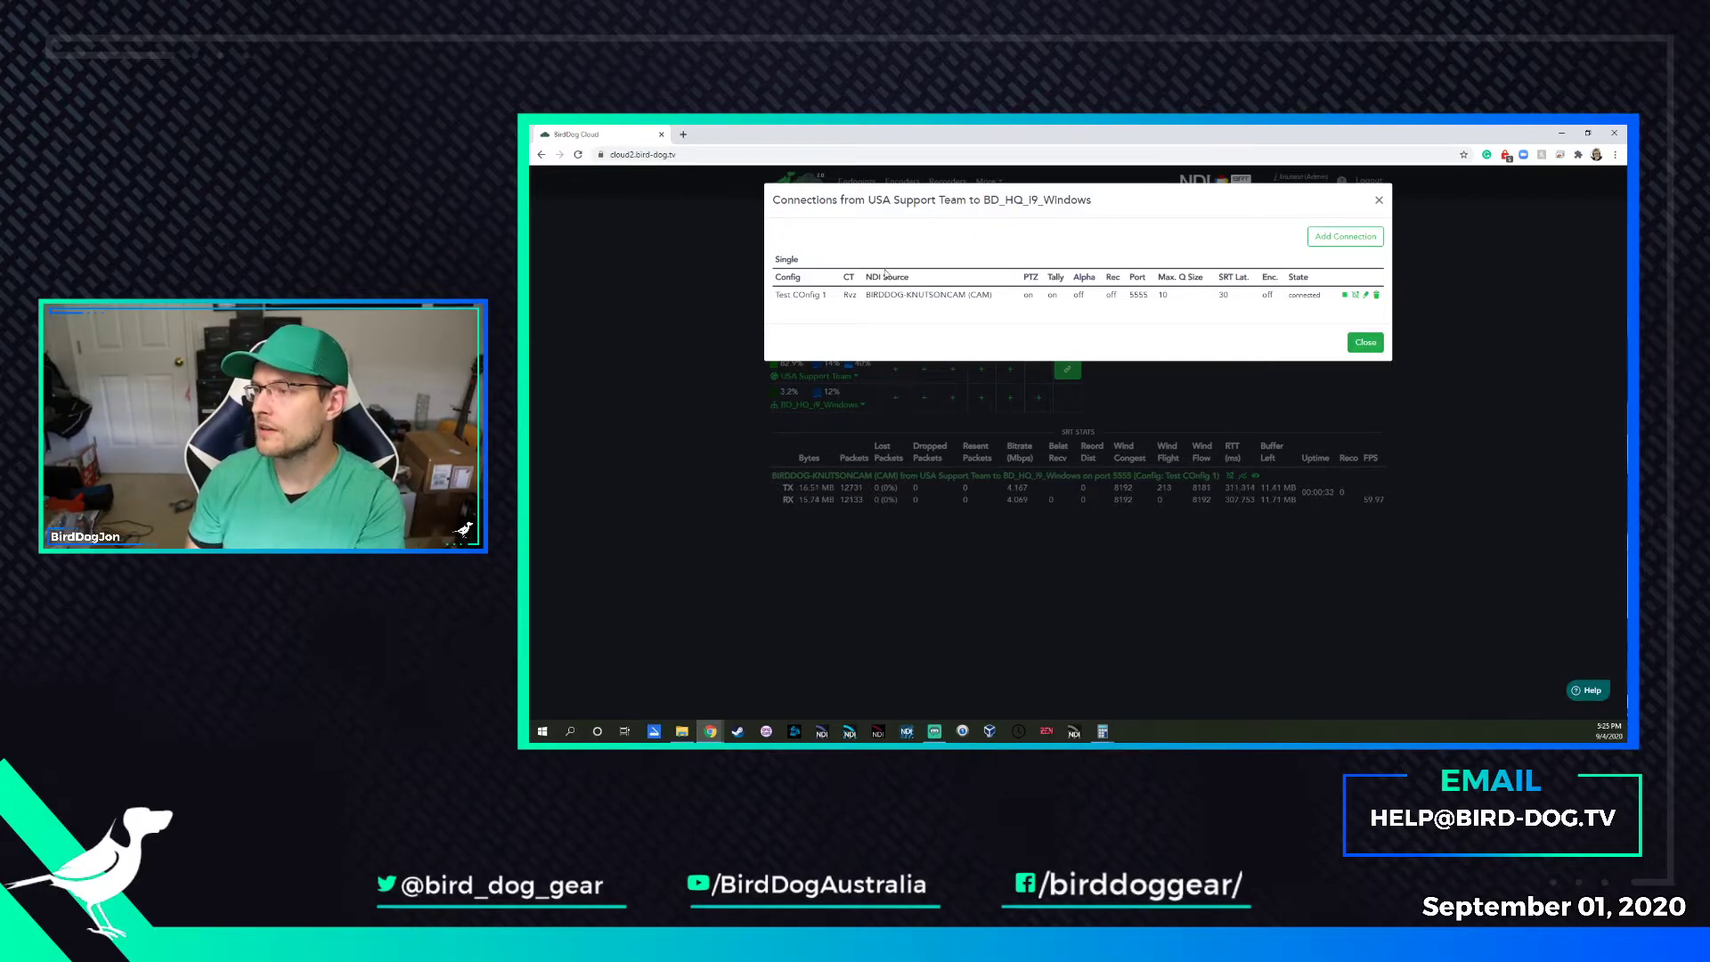
# Check the round-trip time in the SRT stats and disconnect the USA Support Team to BD_HQ_i9_Windows connection
pyautogui.click(1364, 343)
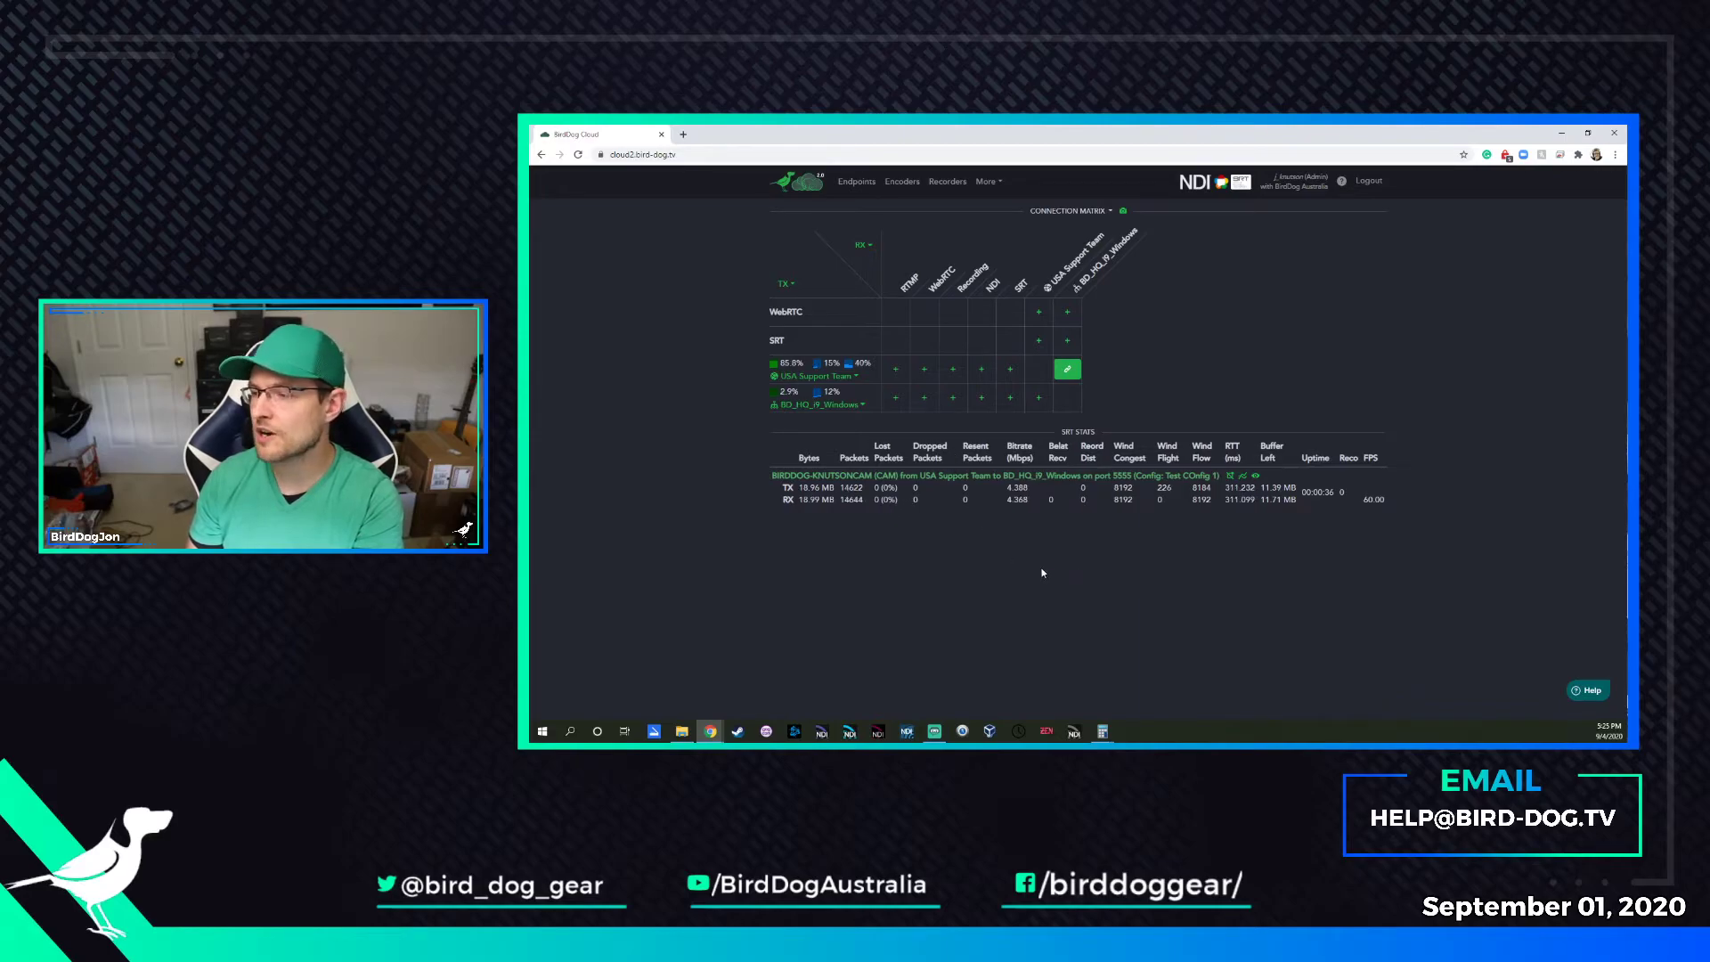
pyautogui.doubleClick(1232, 489)
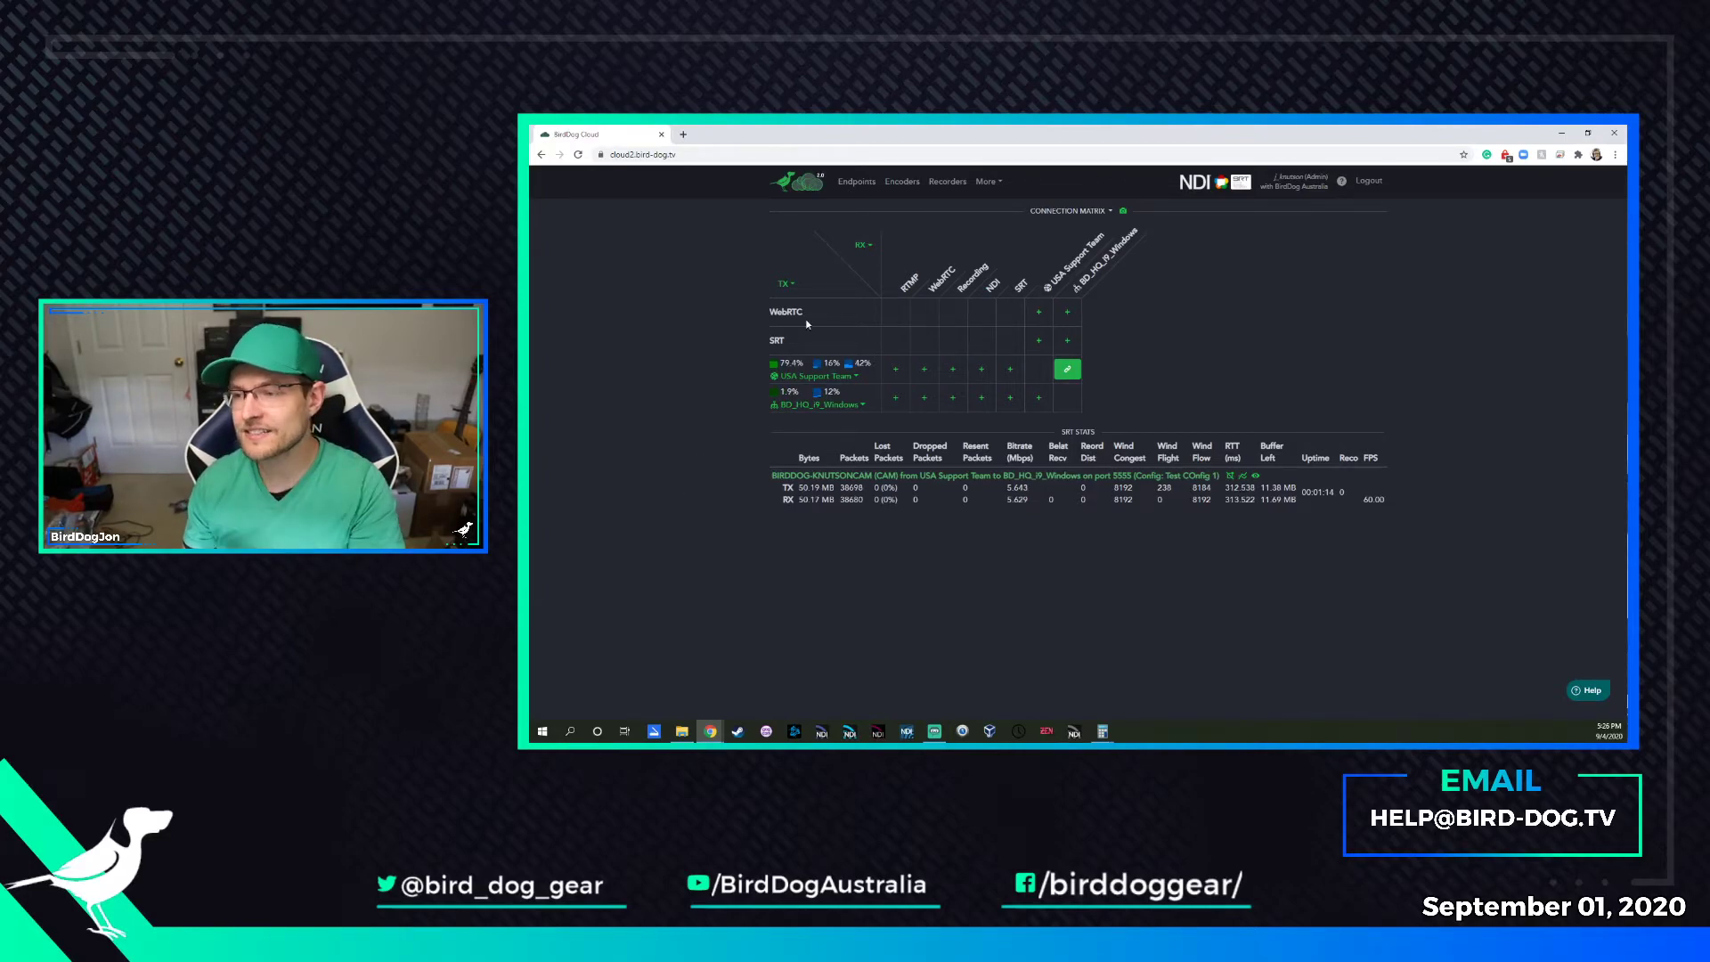
pyautogui.click(1076, 372)
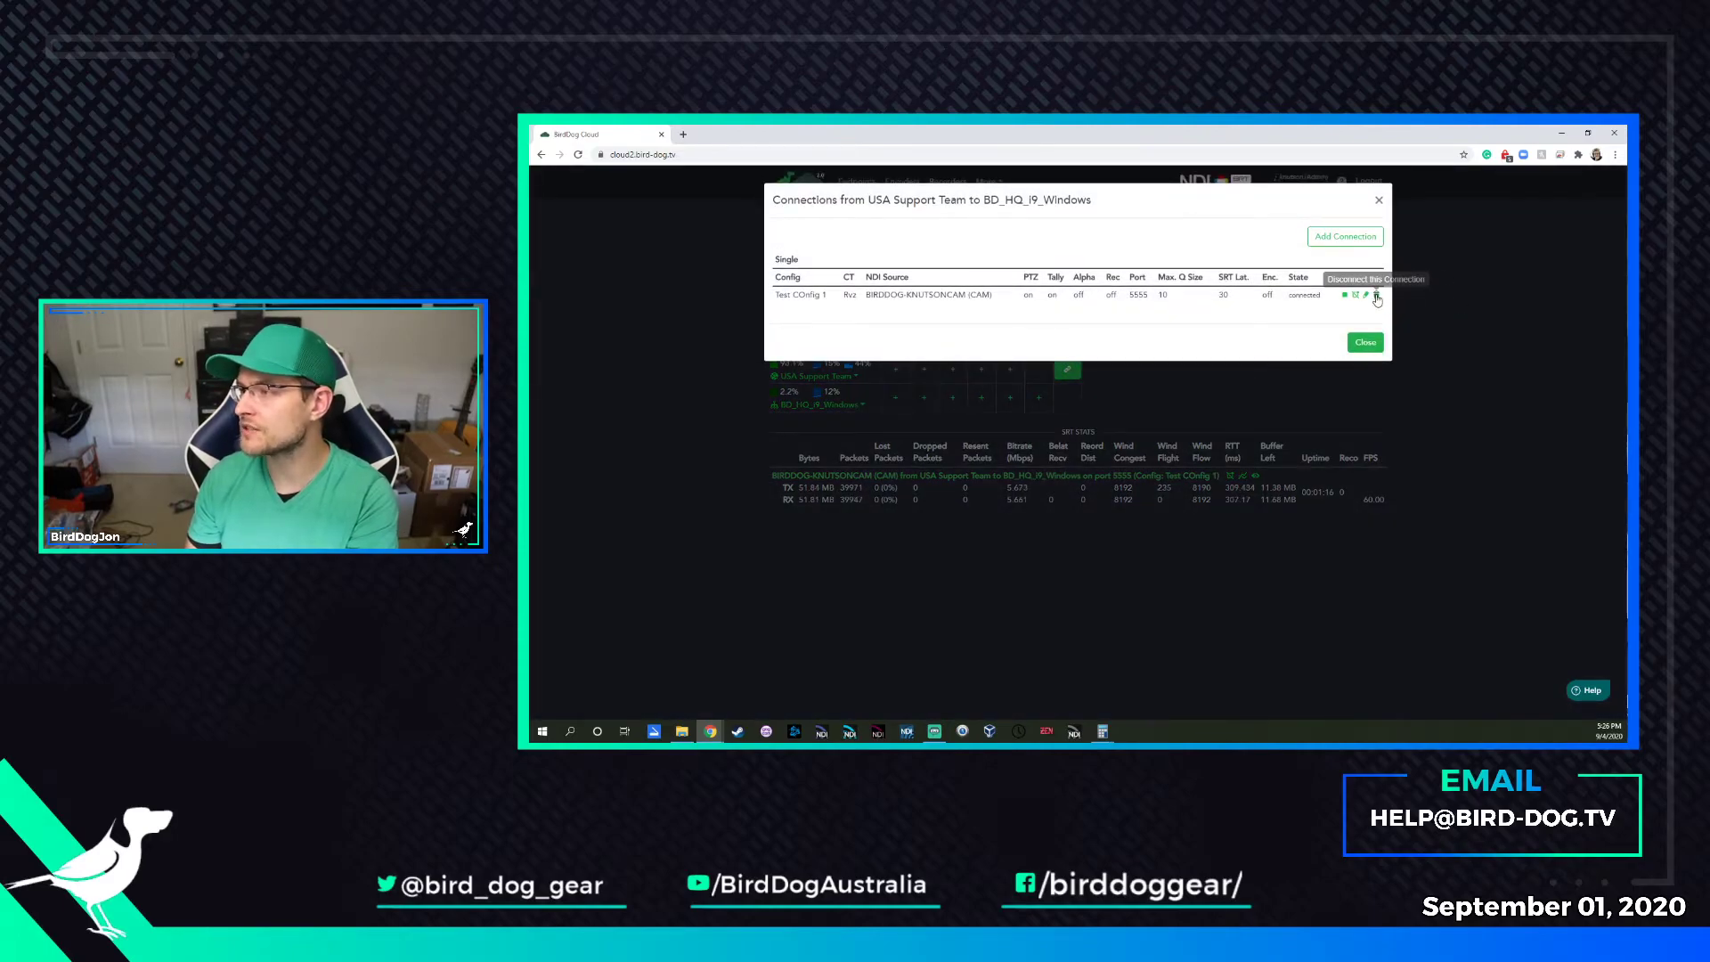
pyautogui.click(1374, 292)
pyautogui.click(1359, 331)
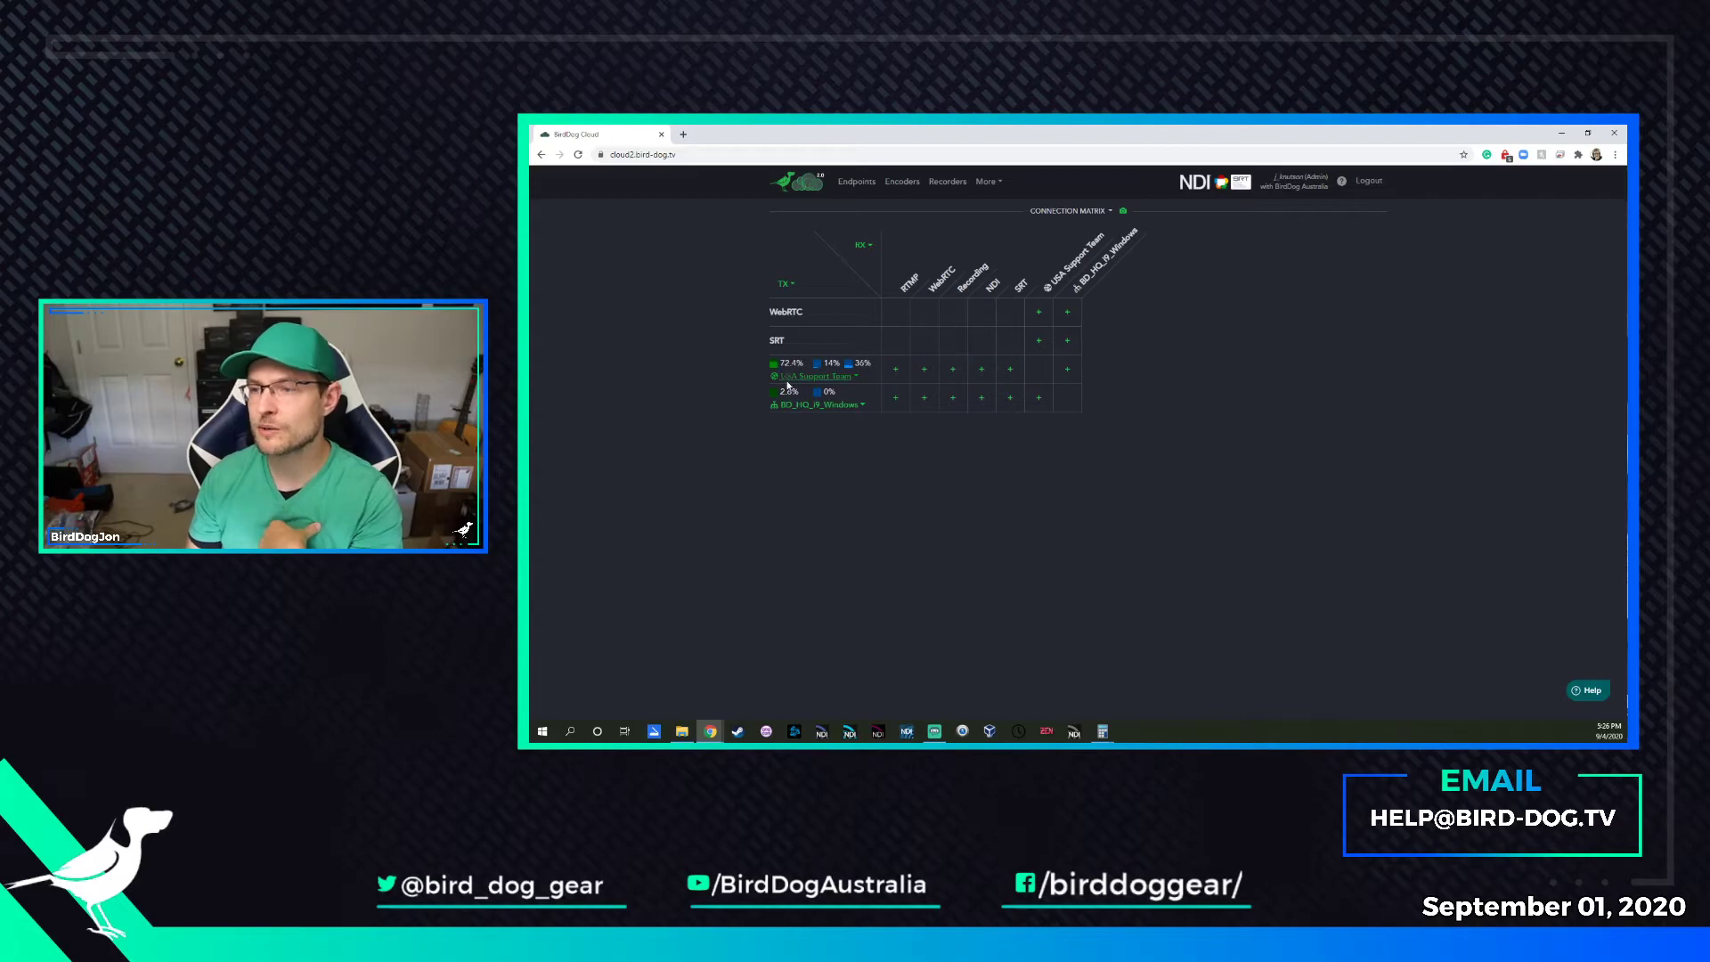
# Start a single one-to-one WebRTC stream from USA Support Team and choose the camera (CAM) as its NDI source
pyautogui.click(926, 374)
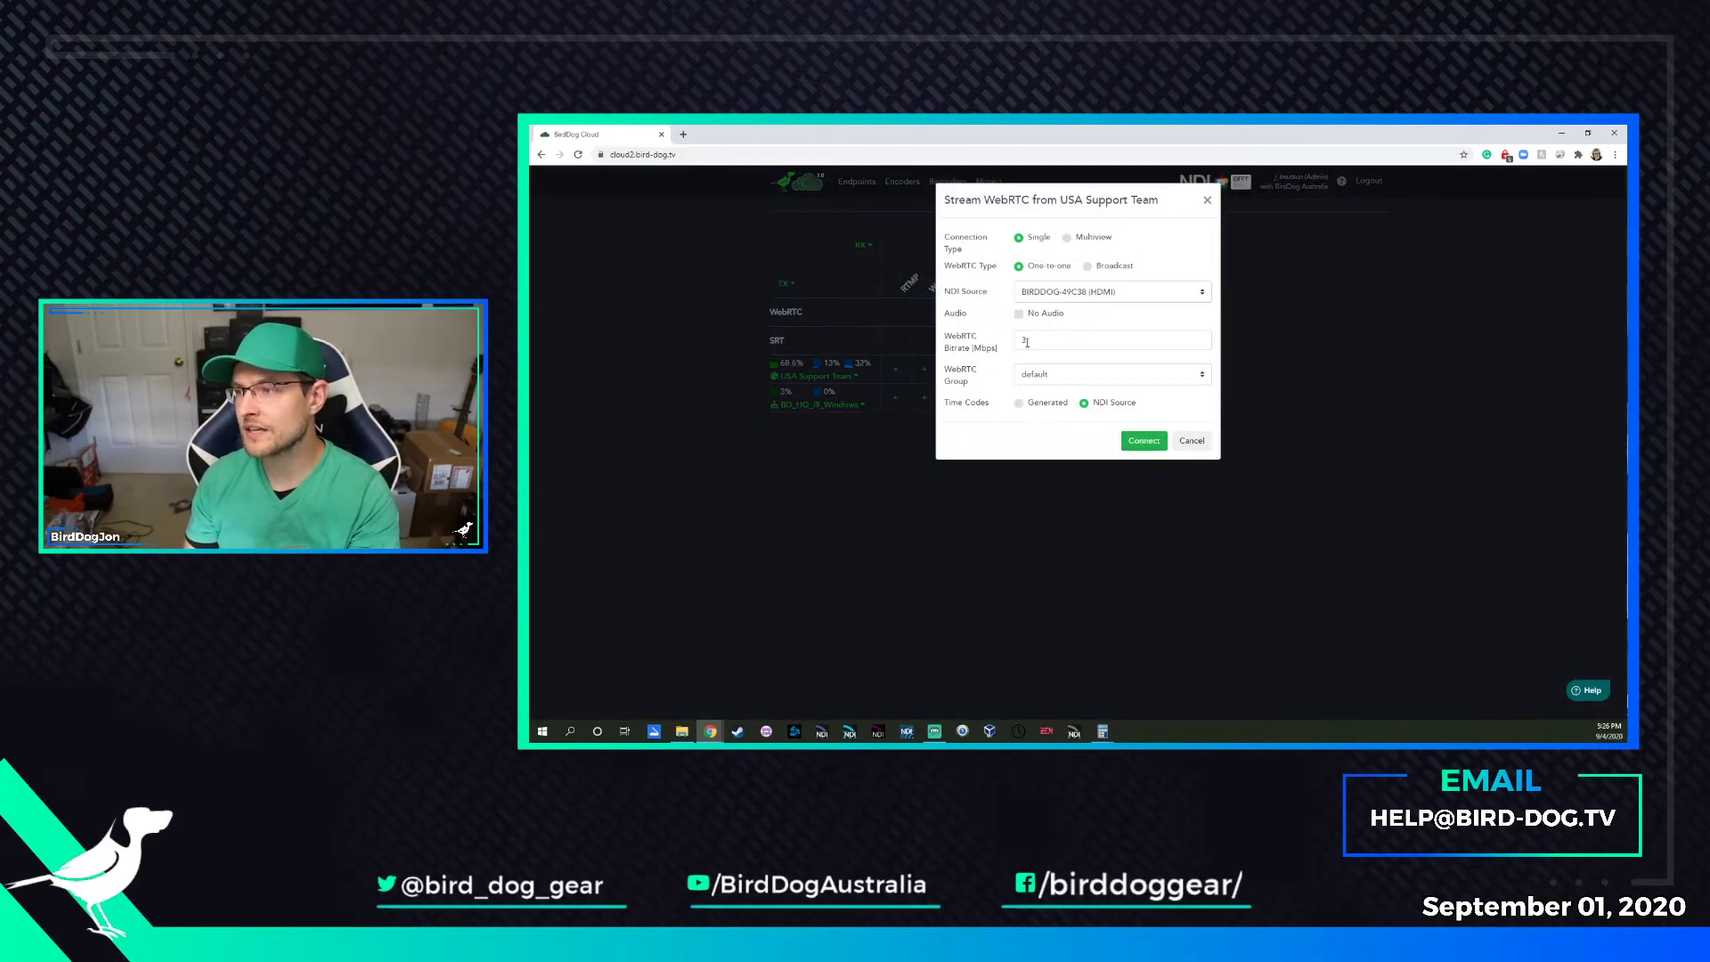
pyautogui.click(1019, 237)
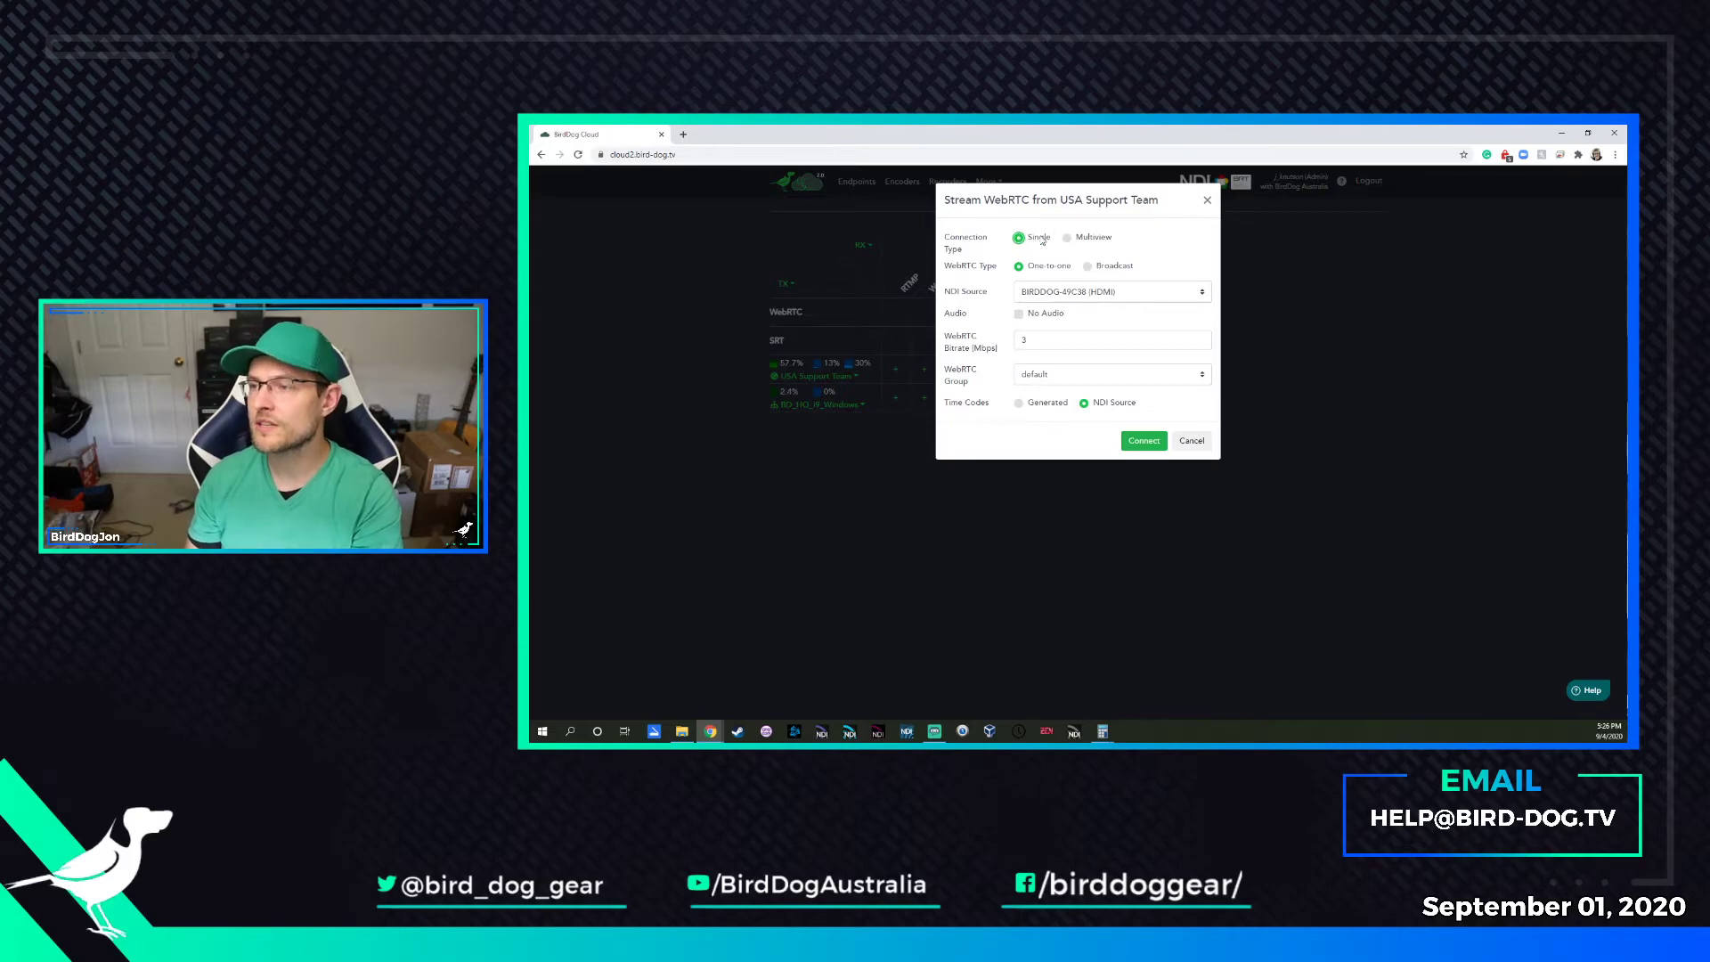
pyautogui.click(1051, 291)
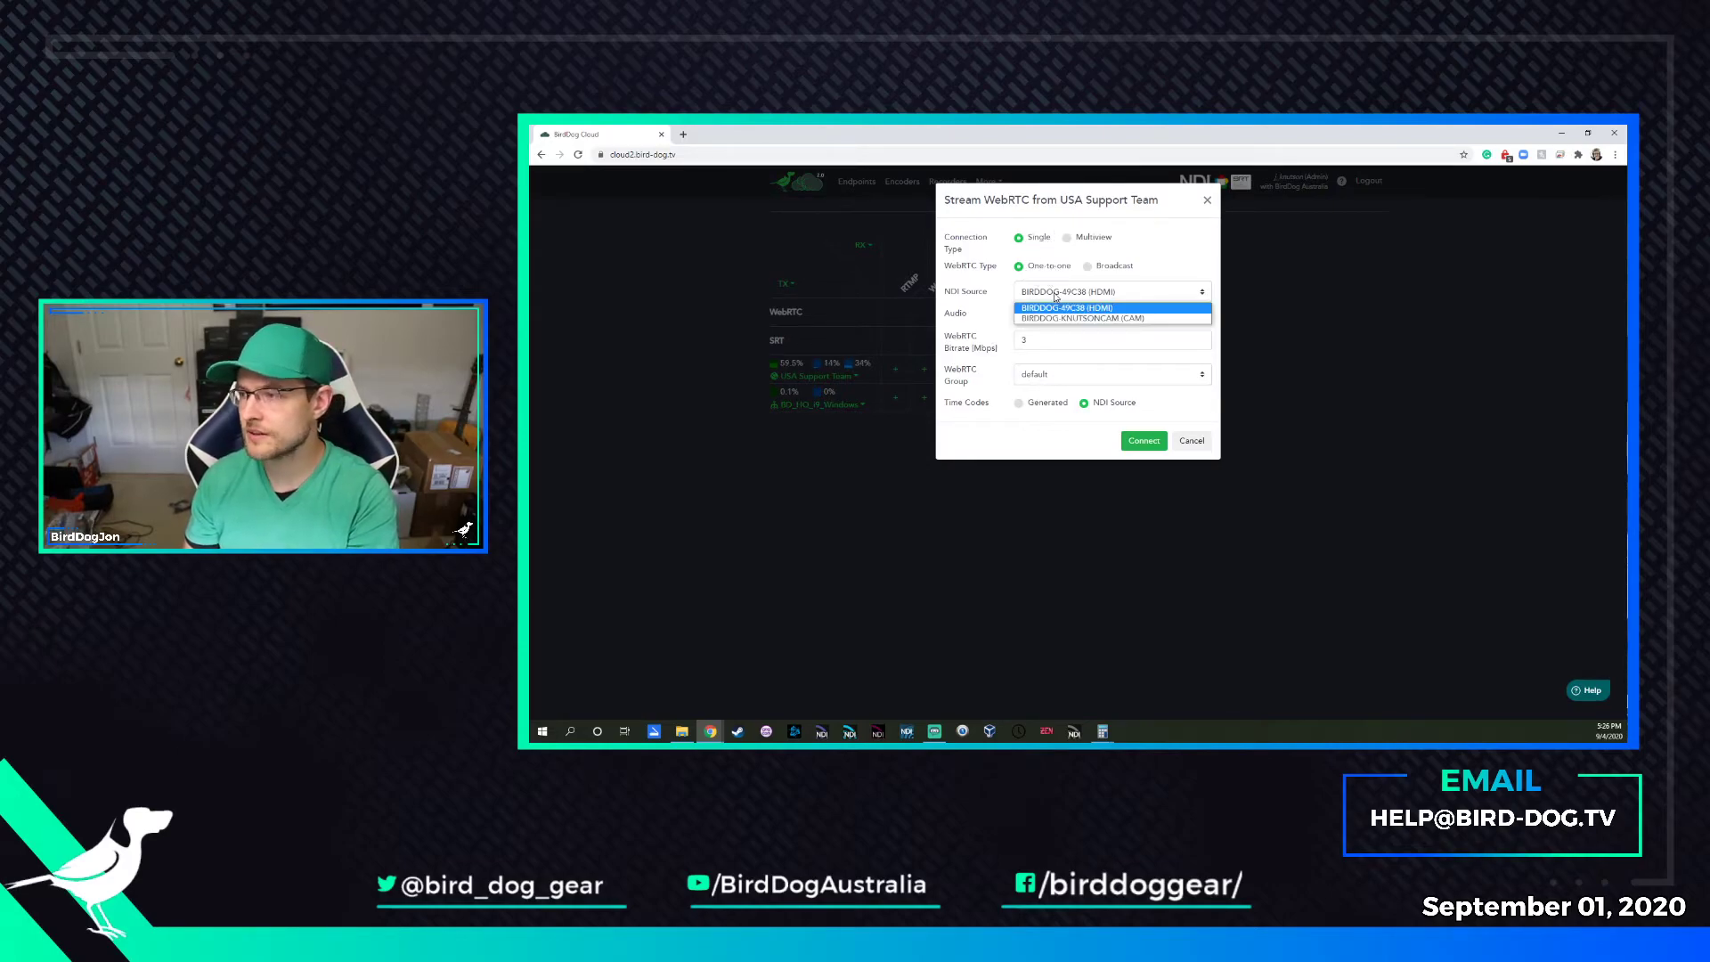
pyautogui.click(1093, 319)
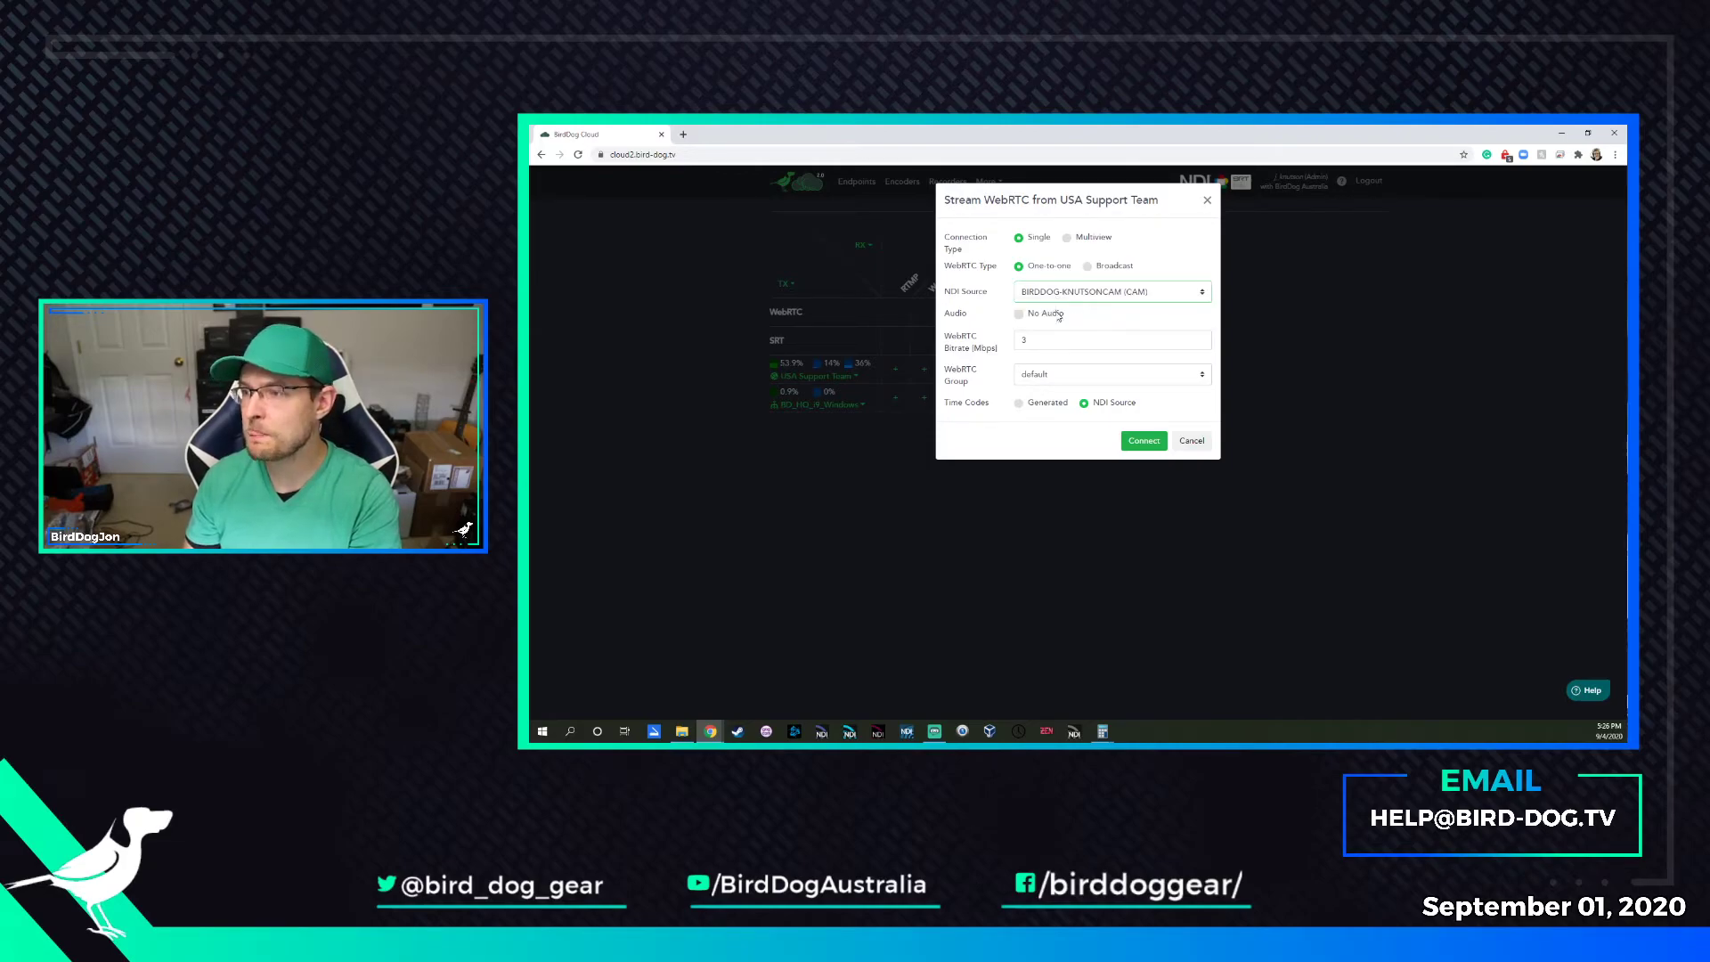
# Turn off the stream's audio, set its bitrate to 5 Mbps, keep the default WebRTC group and connect it
pyautogui.click(1058, 316)
pyautogui.click(969, 342)
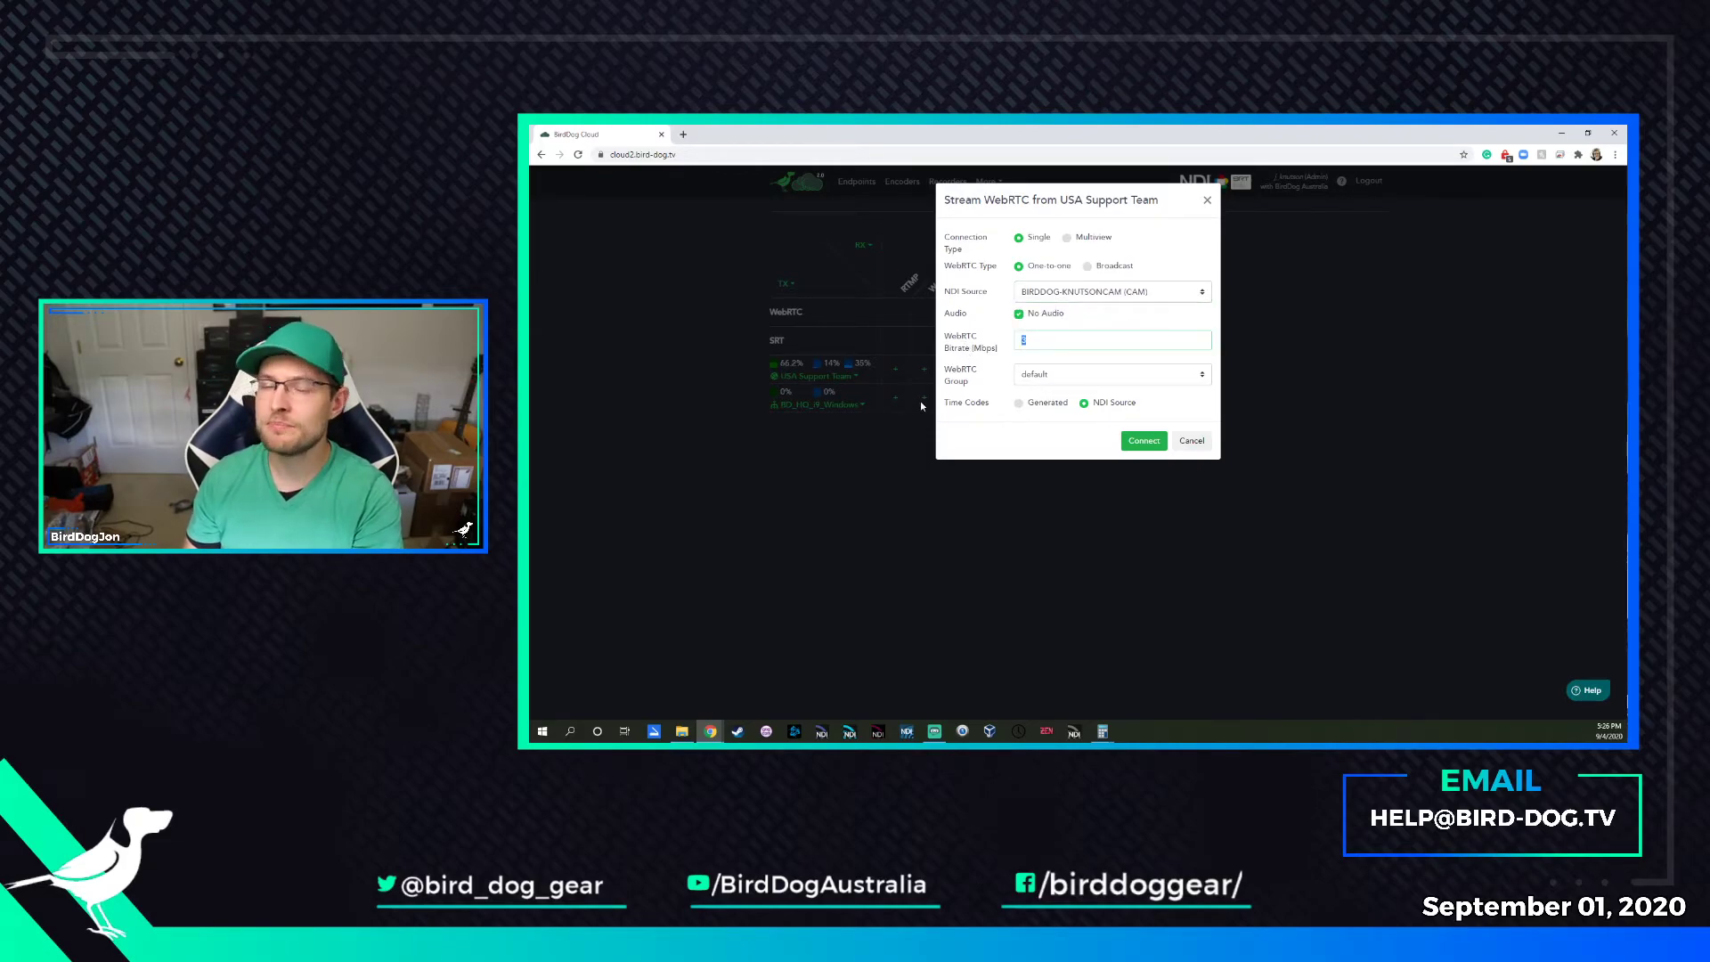
pyautogui.write('5')
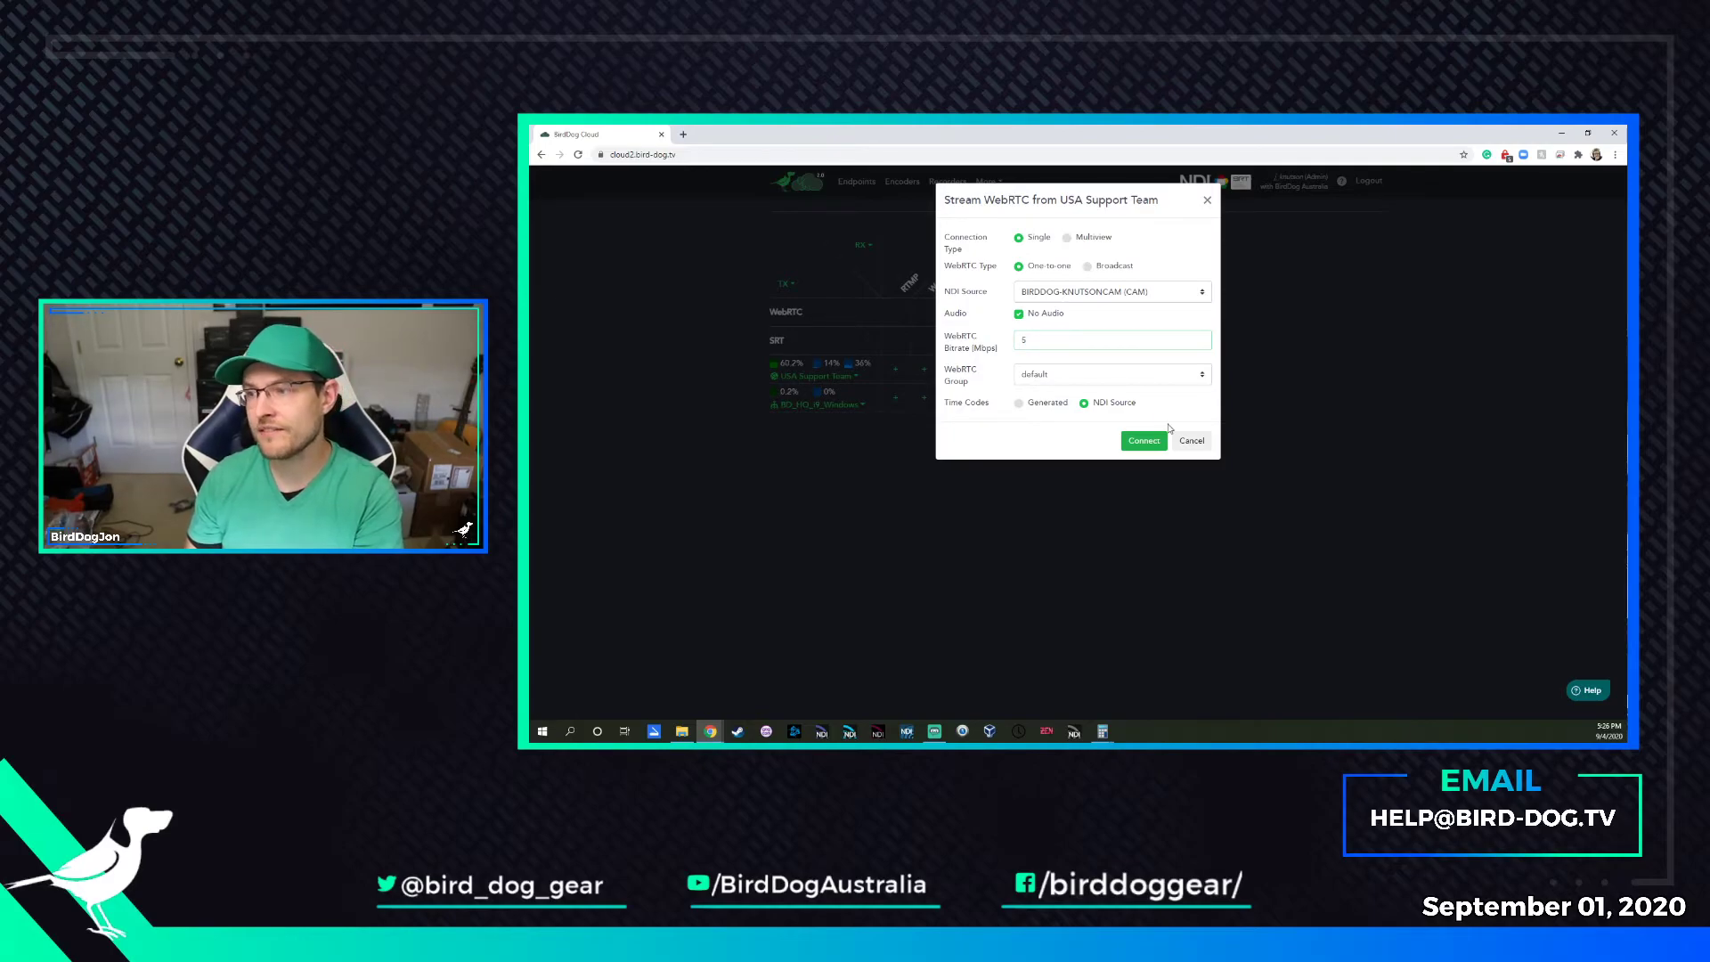
pyautogui.click(1033, 374)
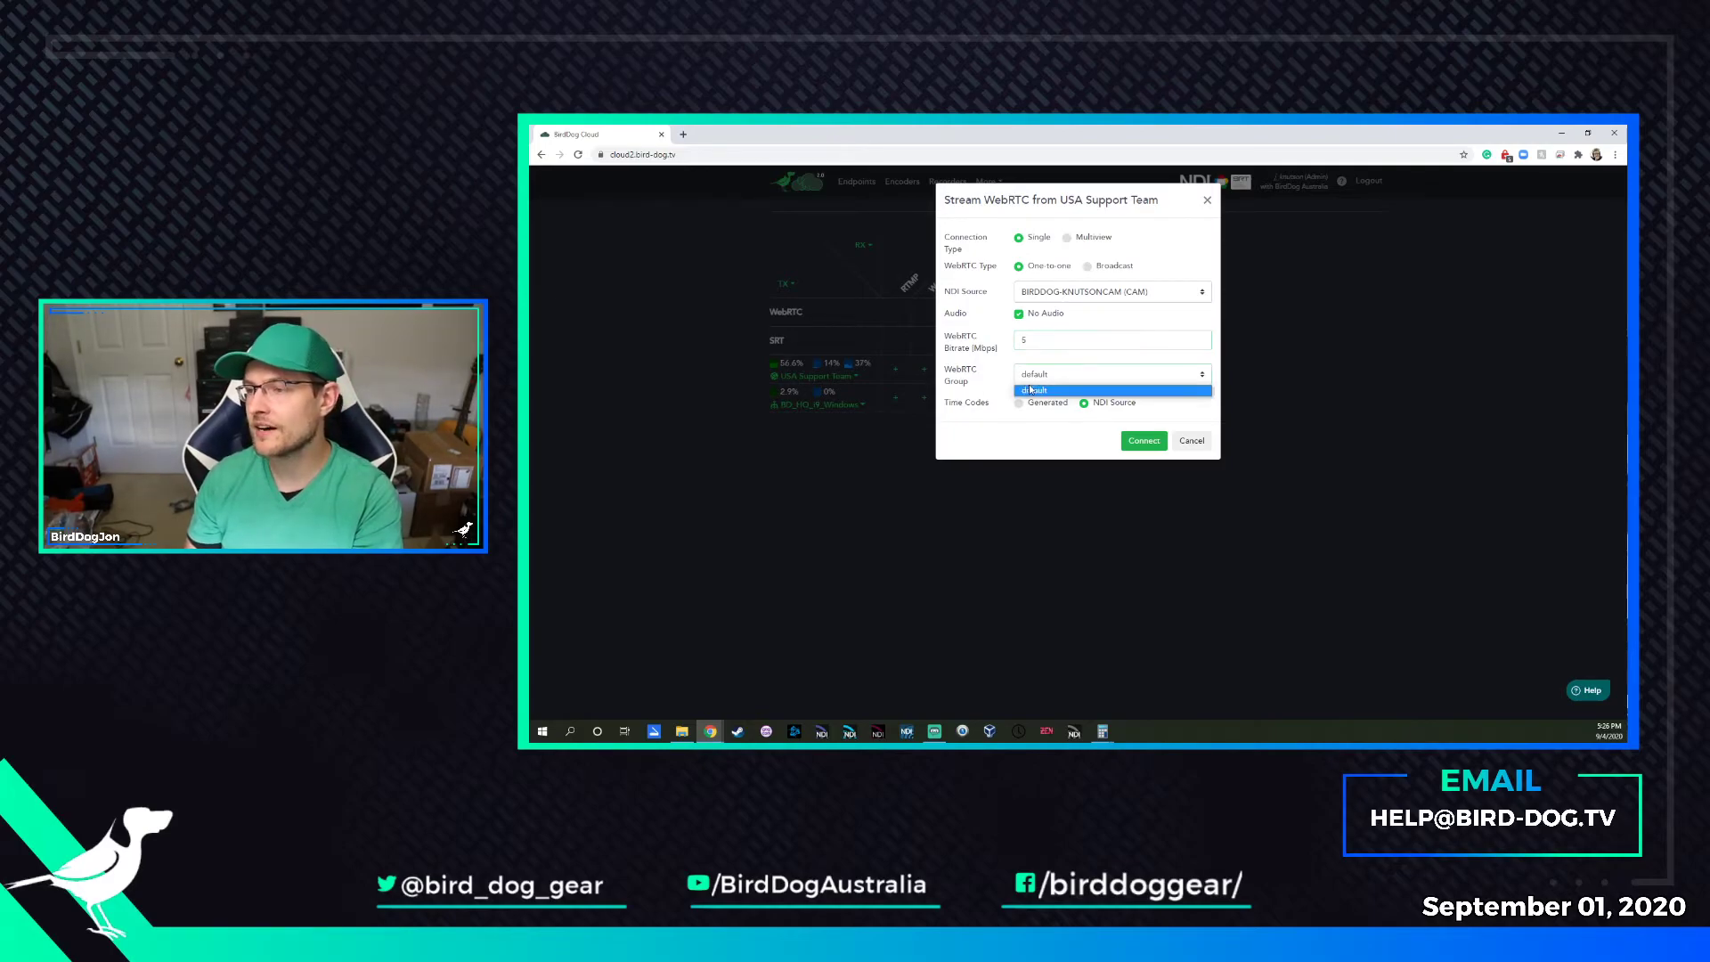
pyautogui.click(1038, 387)
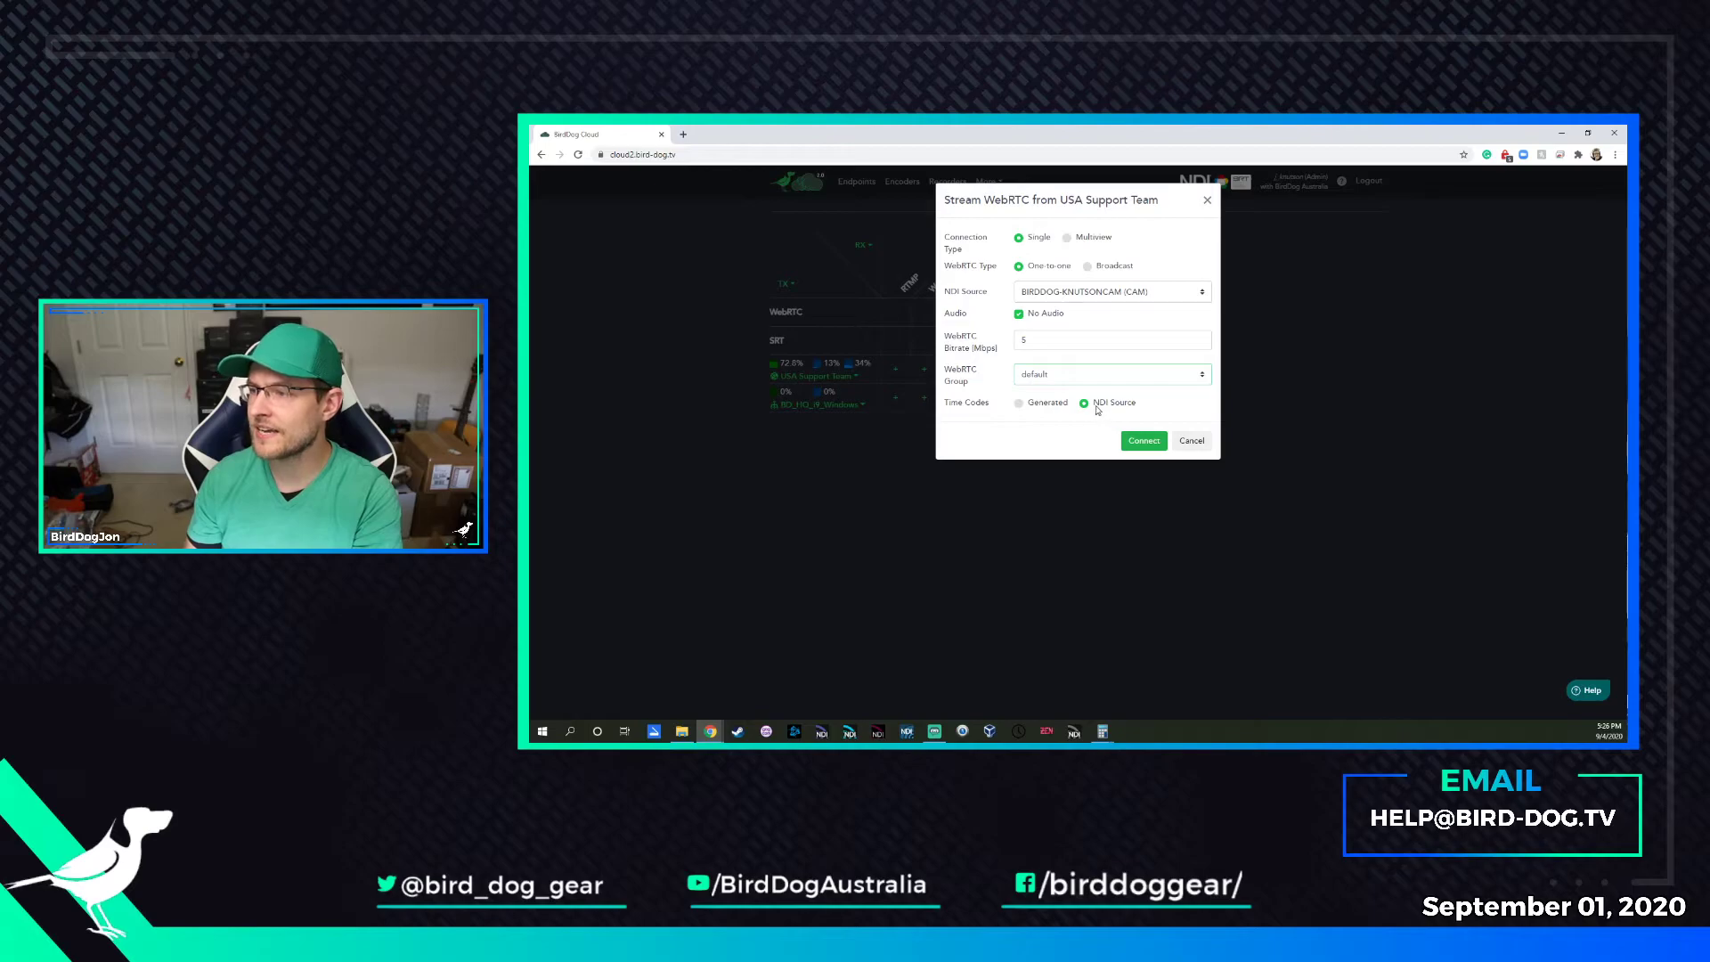
pyautogui.click(1145, 440)
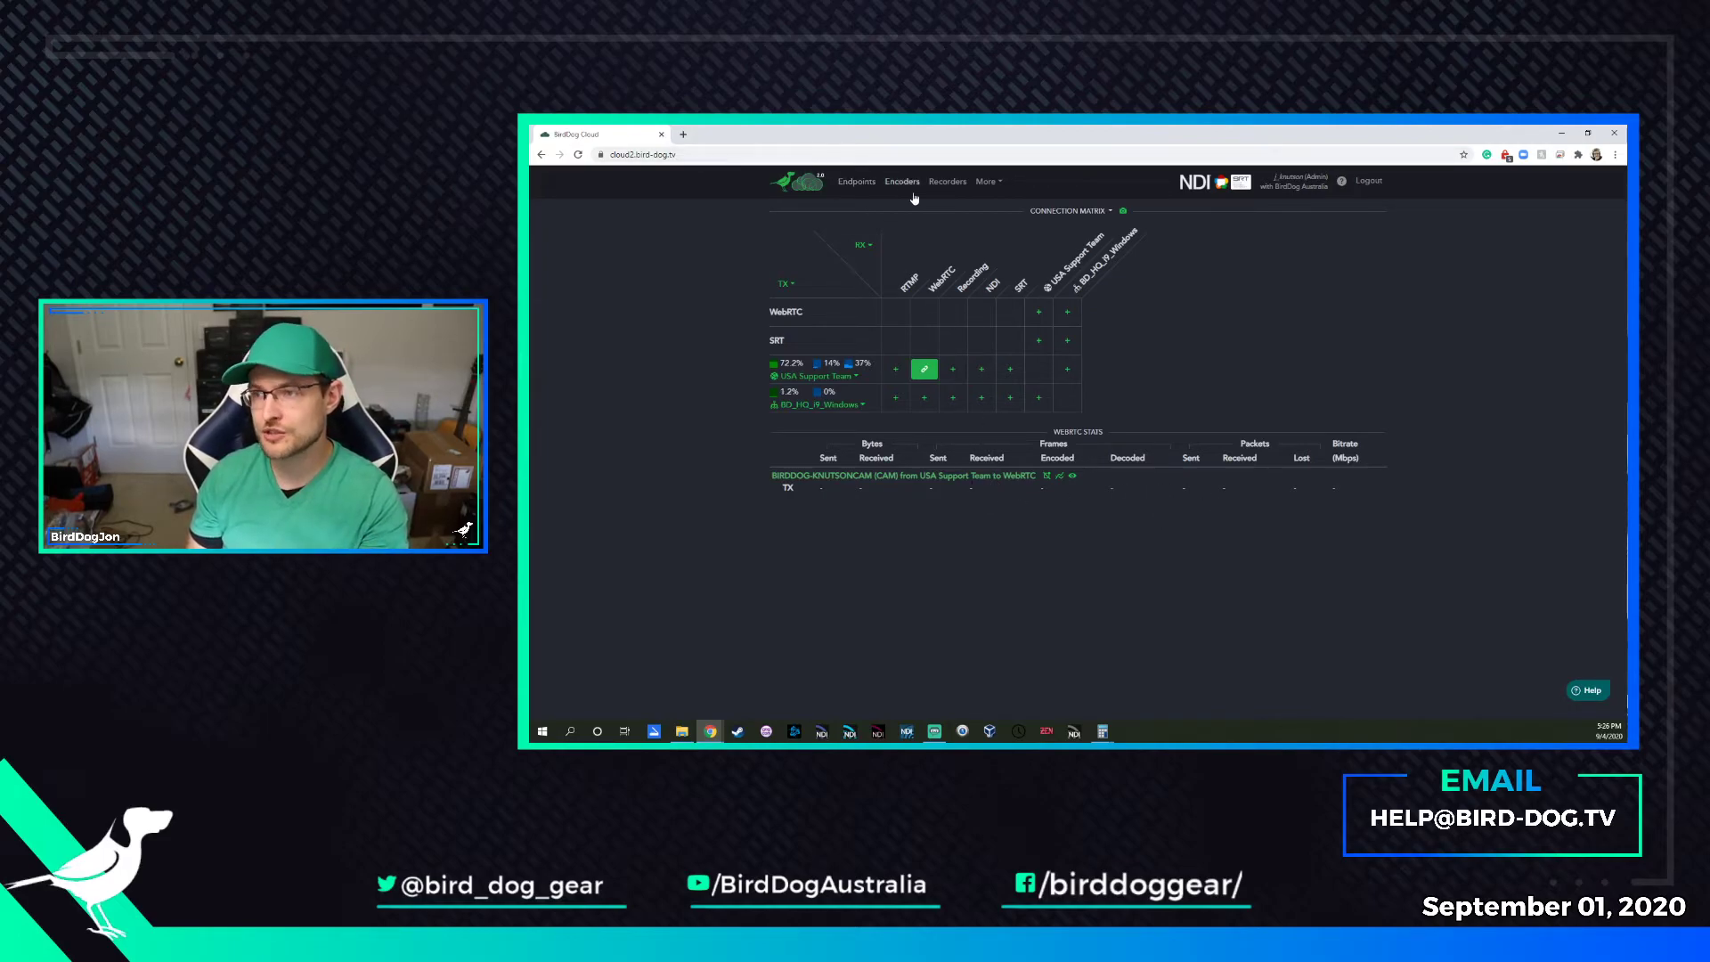
# Open the WebRTC Streams page in a new browser tab, log in with the PIN and decline saving the password
pyautogui.click(987, 182)
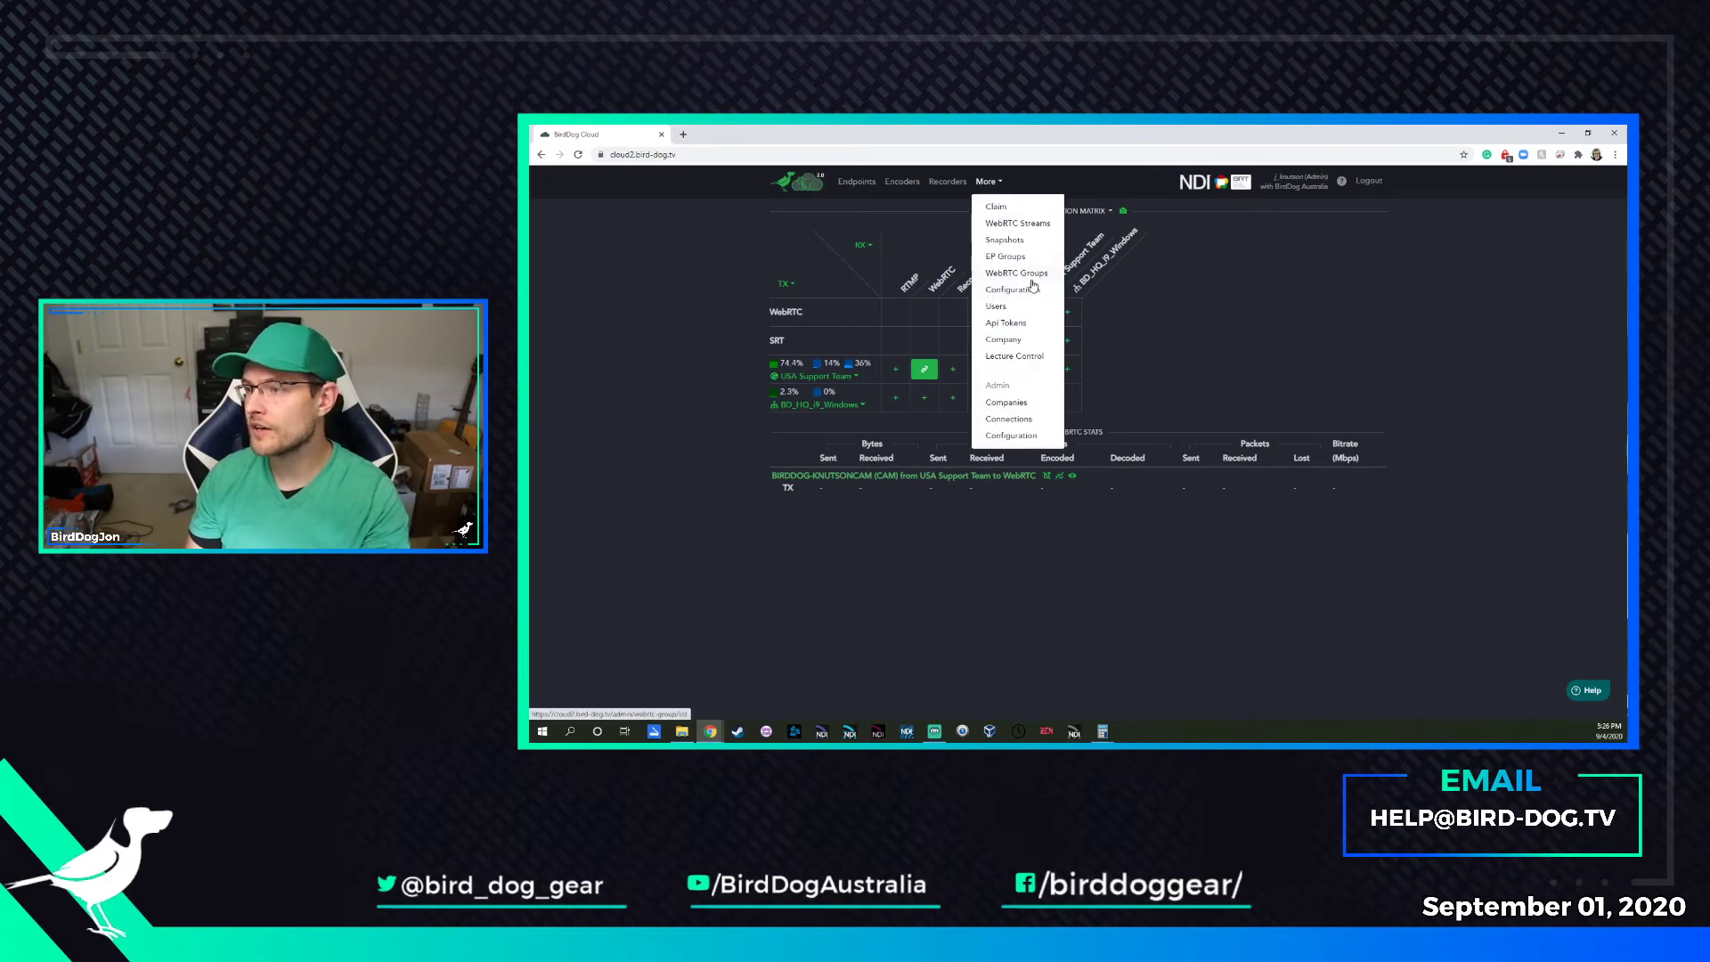
pyautogui.rightClick(1021, 234)
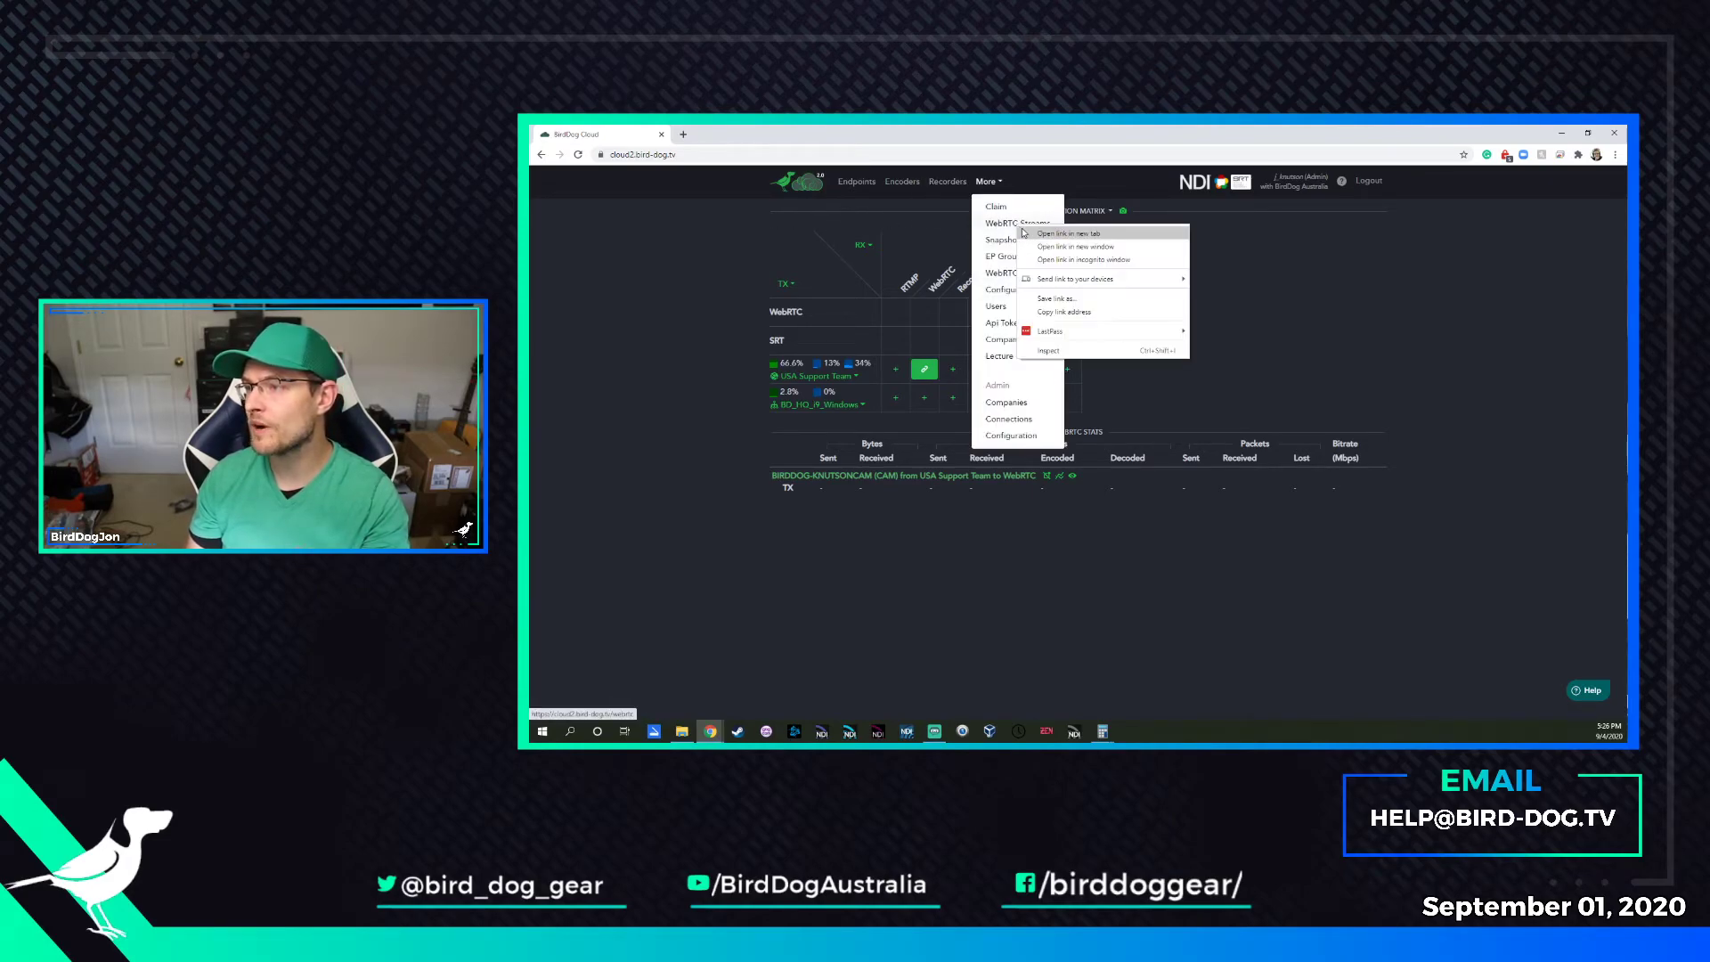
pyautogui.click(1042, 240)
pyautogui.doubleClick(724, 126)
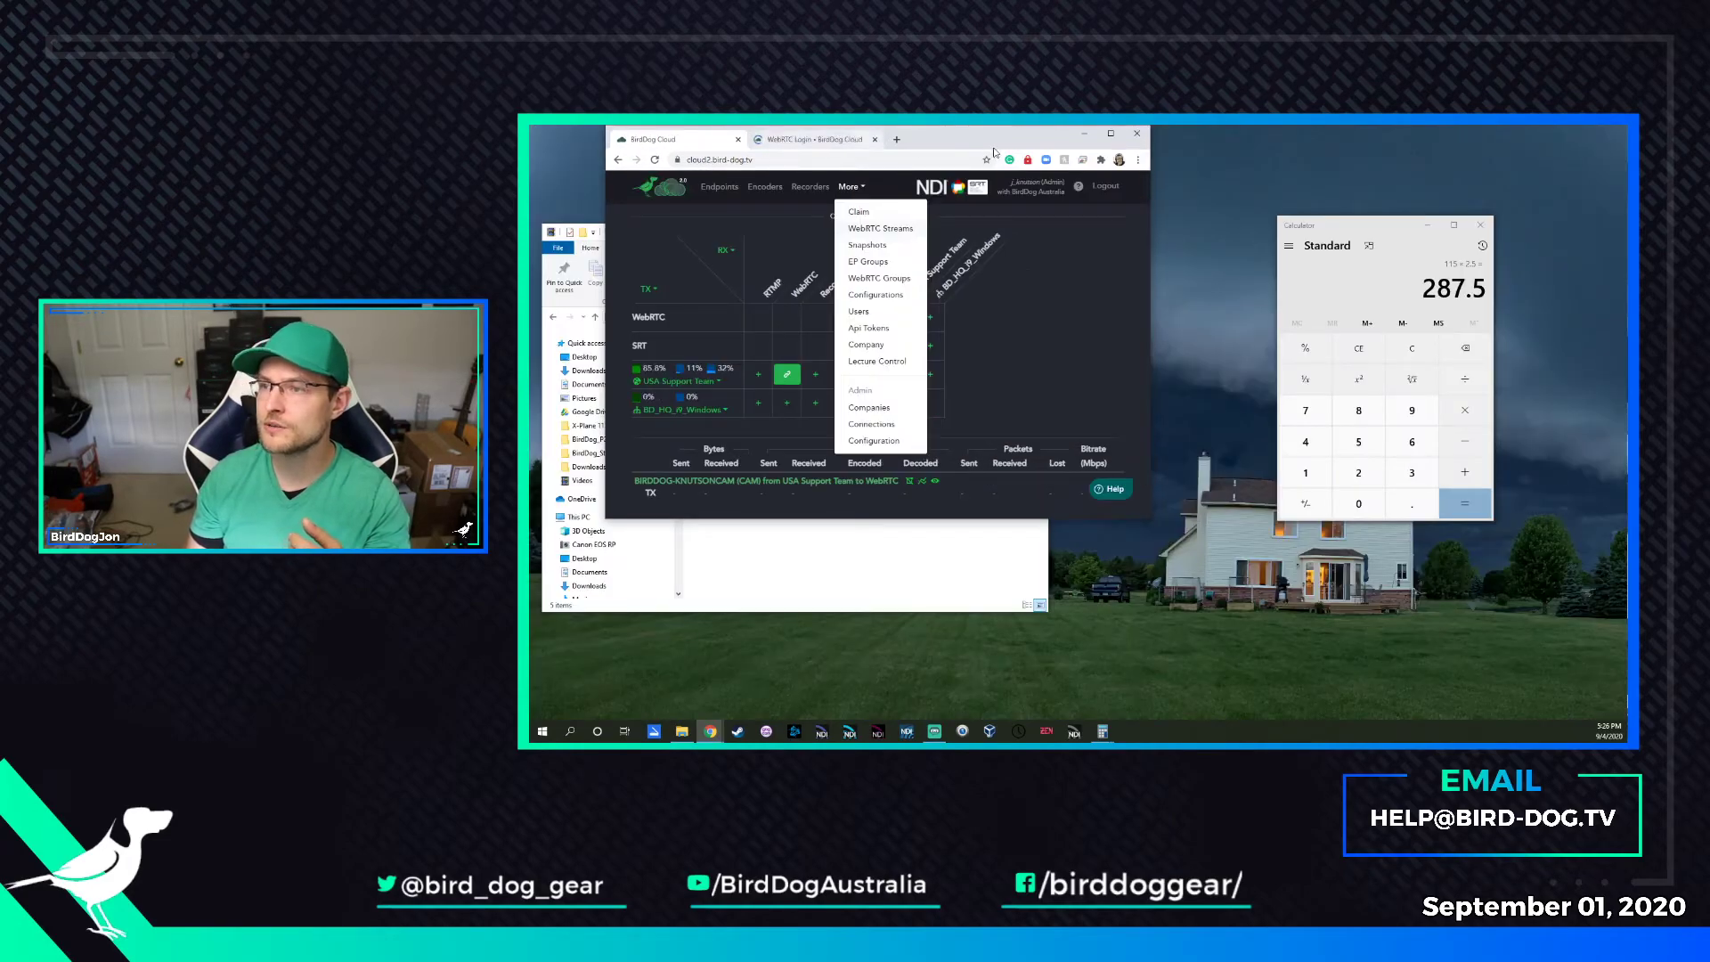
pyautogui.doubleClick(724, 126)
pyautogui.click(747, 137)
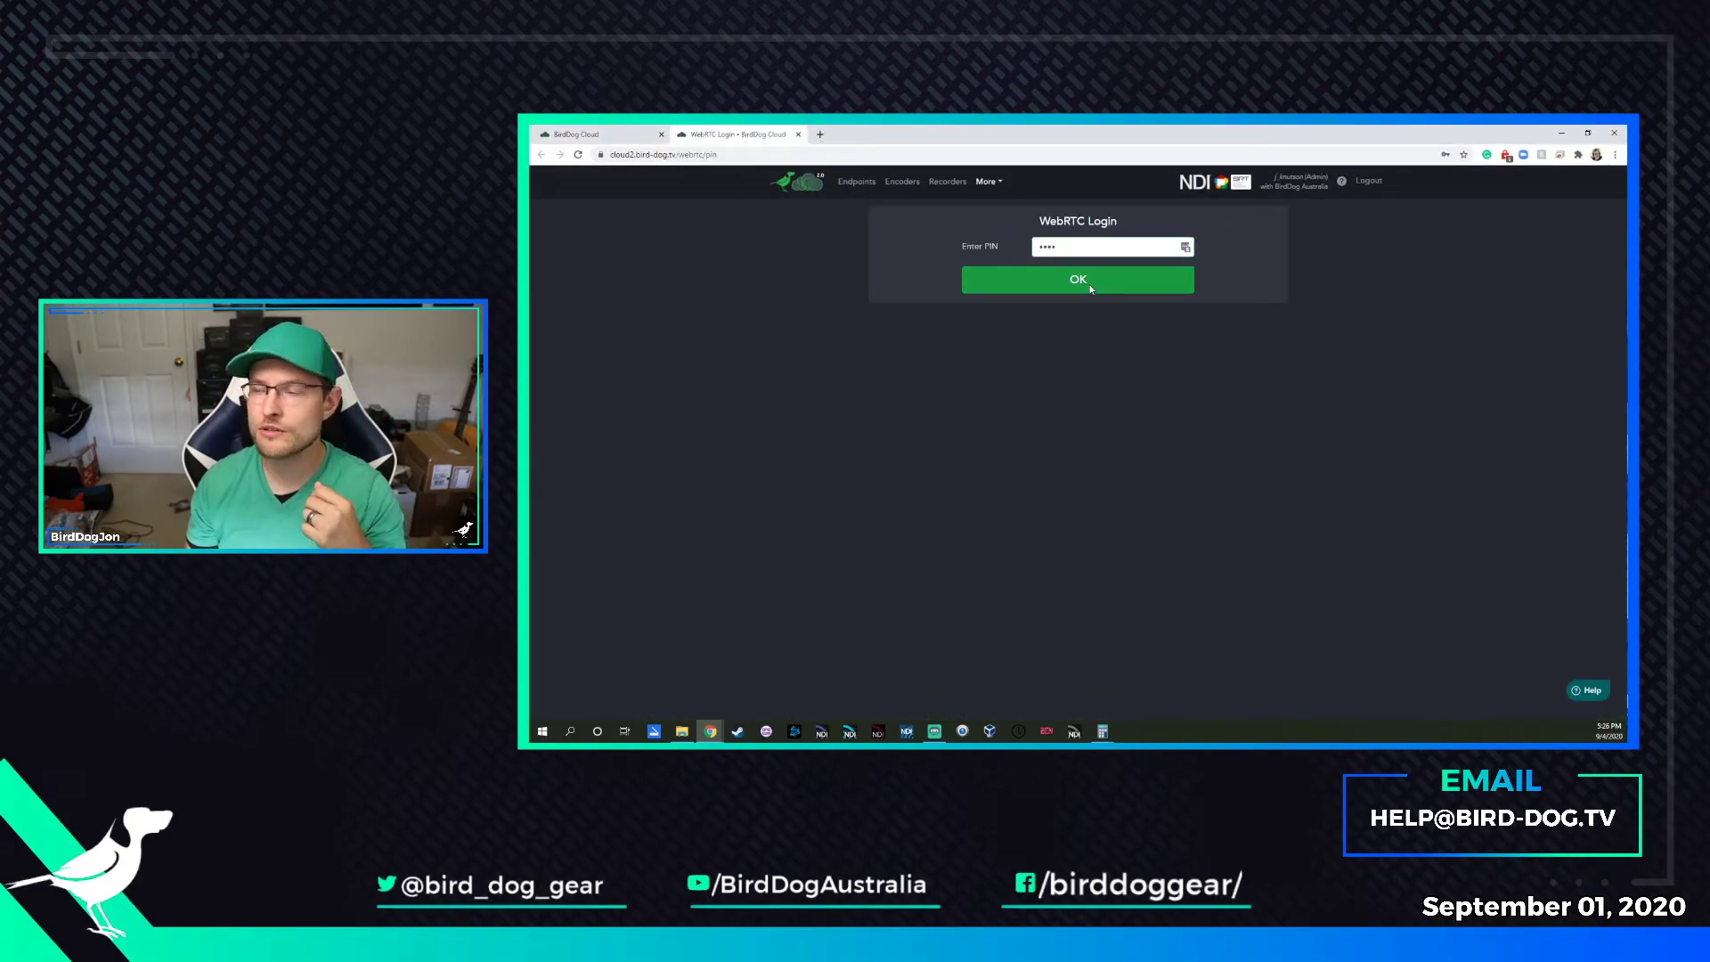
pyautogui.press('Return')
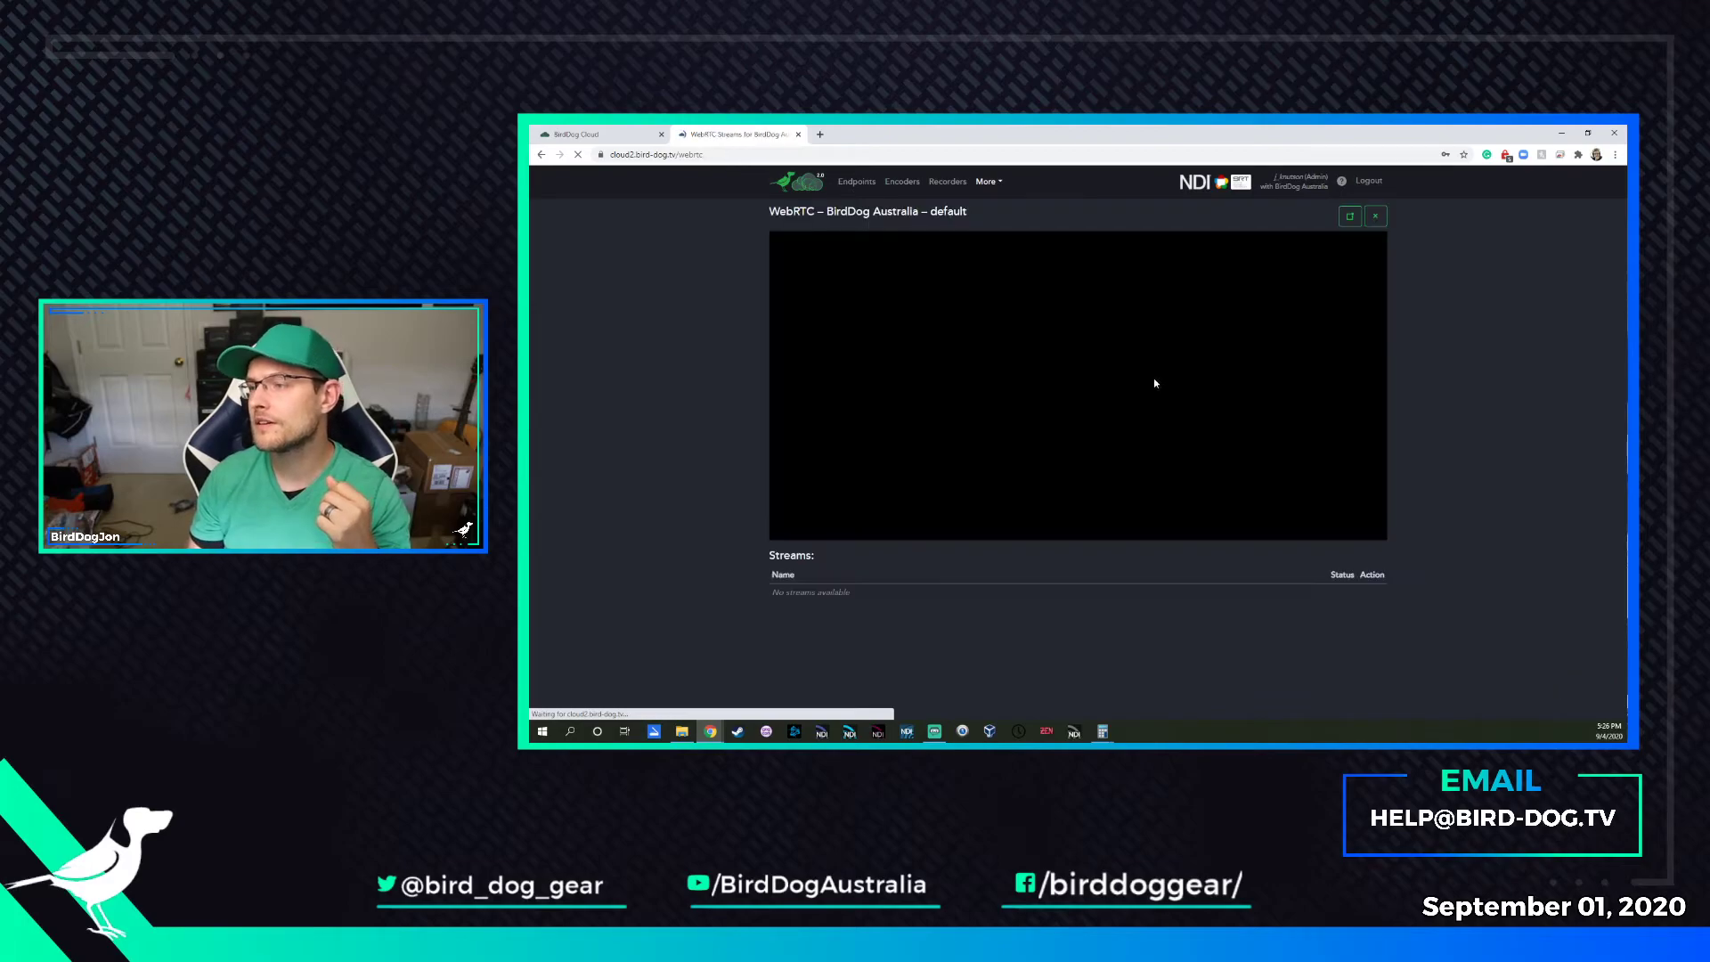
pyautogui.click(1438, 340)
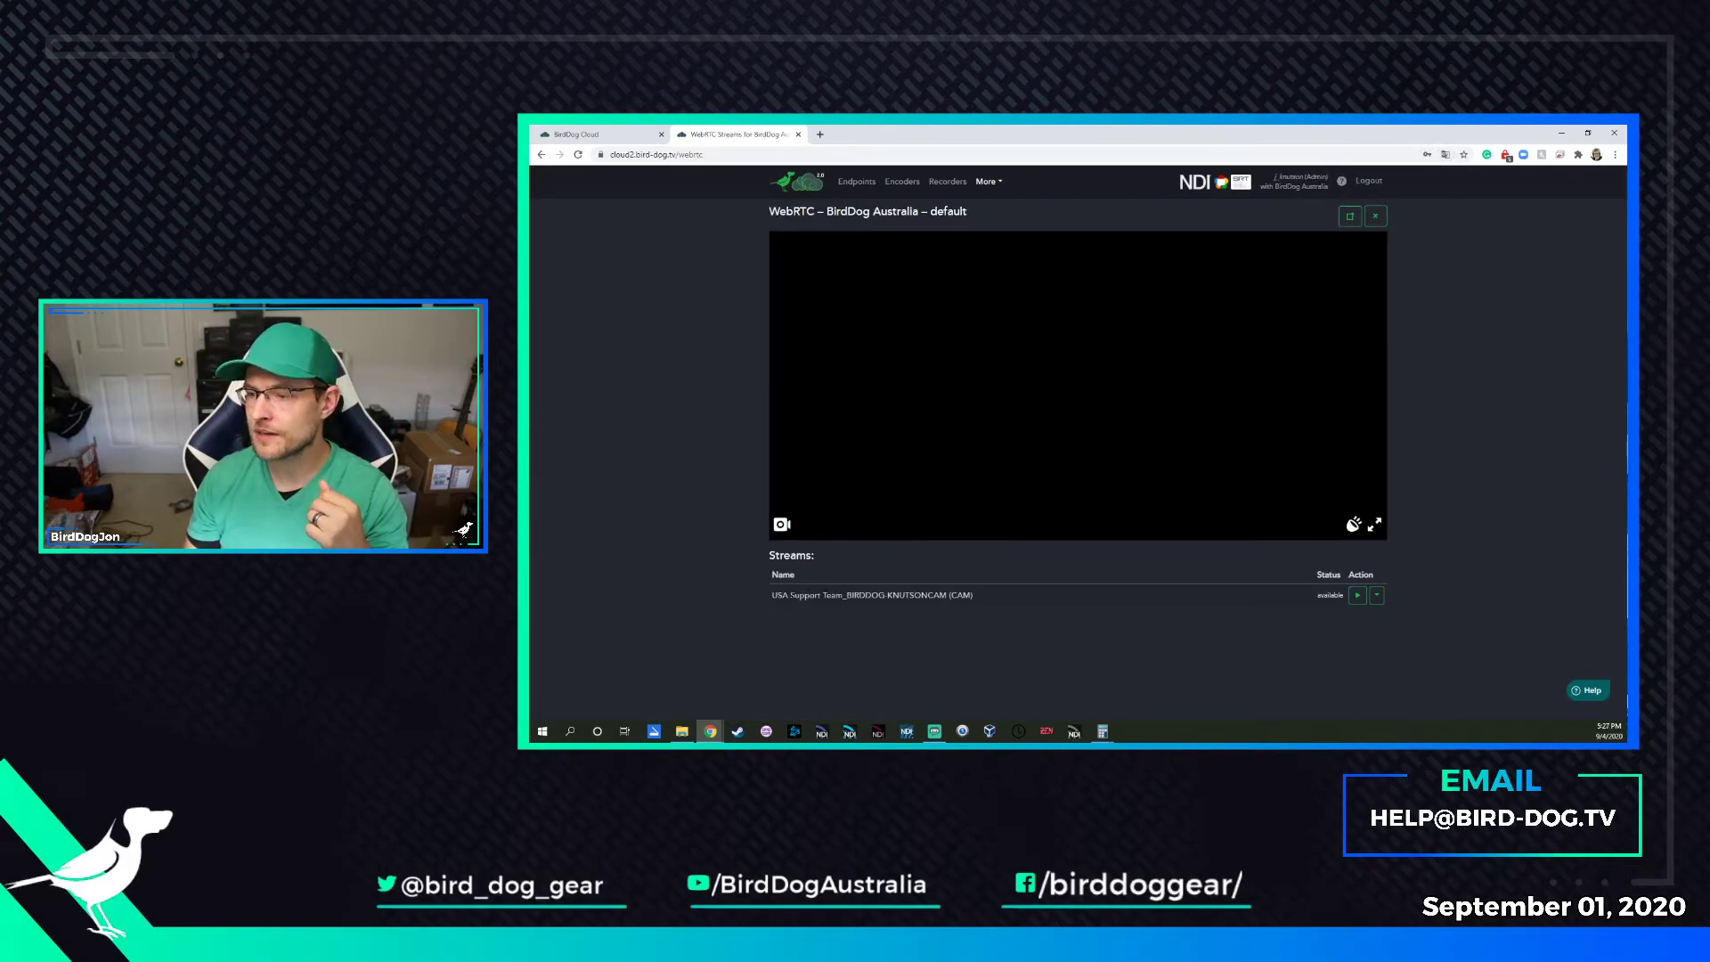
# Play the USA Support Team camera stream in the WebRTC viewer
pyautogui.moveTo(788, 595); pyautogui.dragTo(1010, 591)
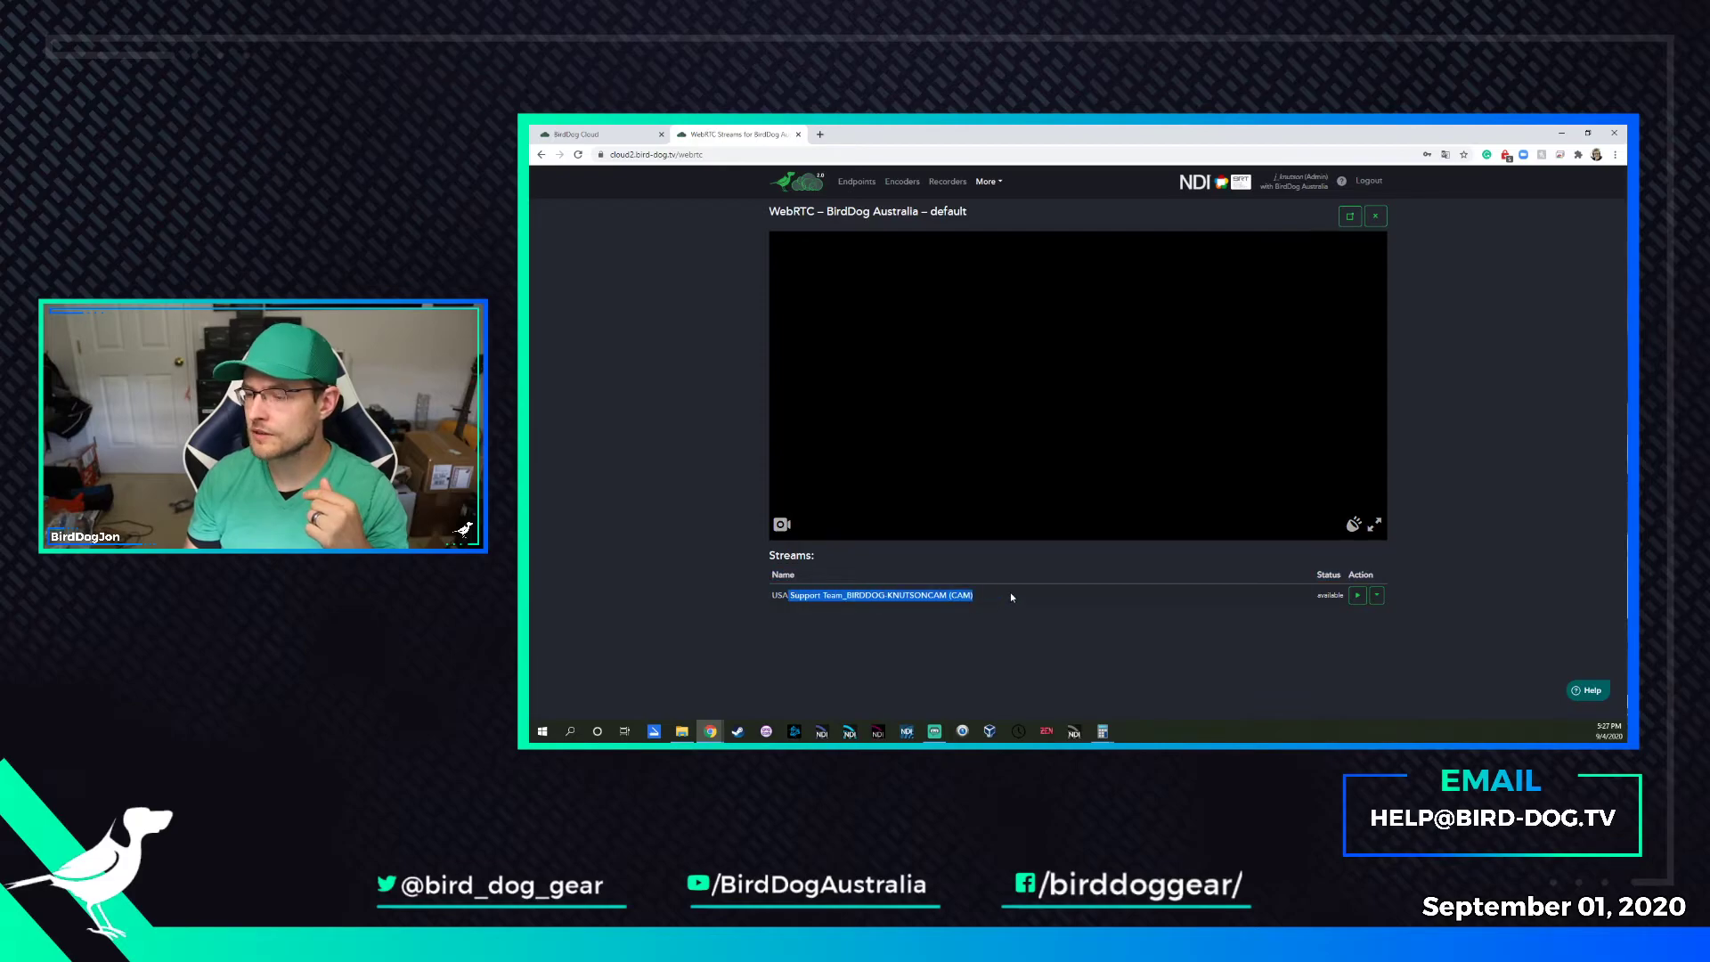
pyautogui.click(1359, 596)
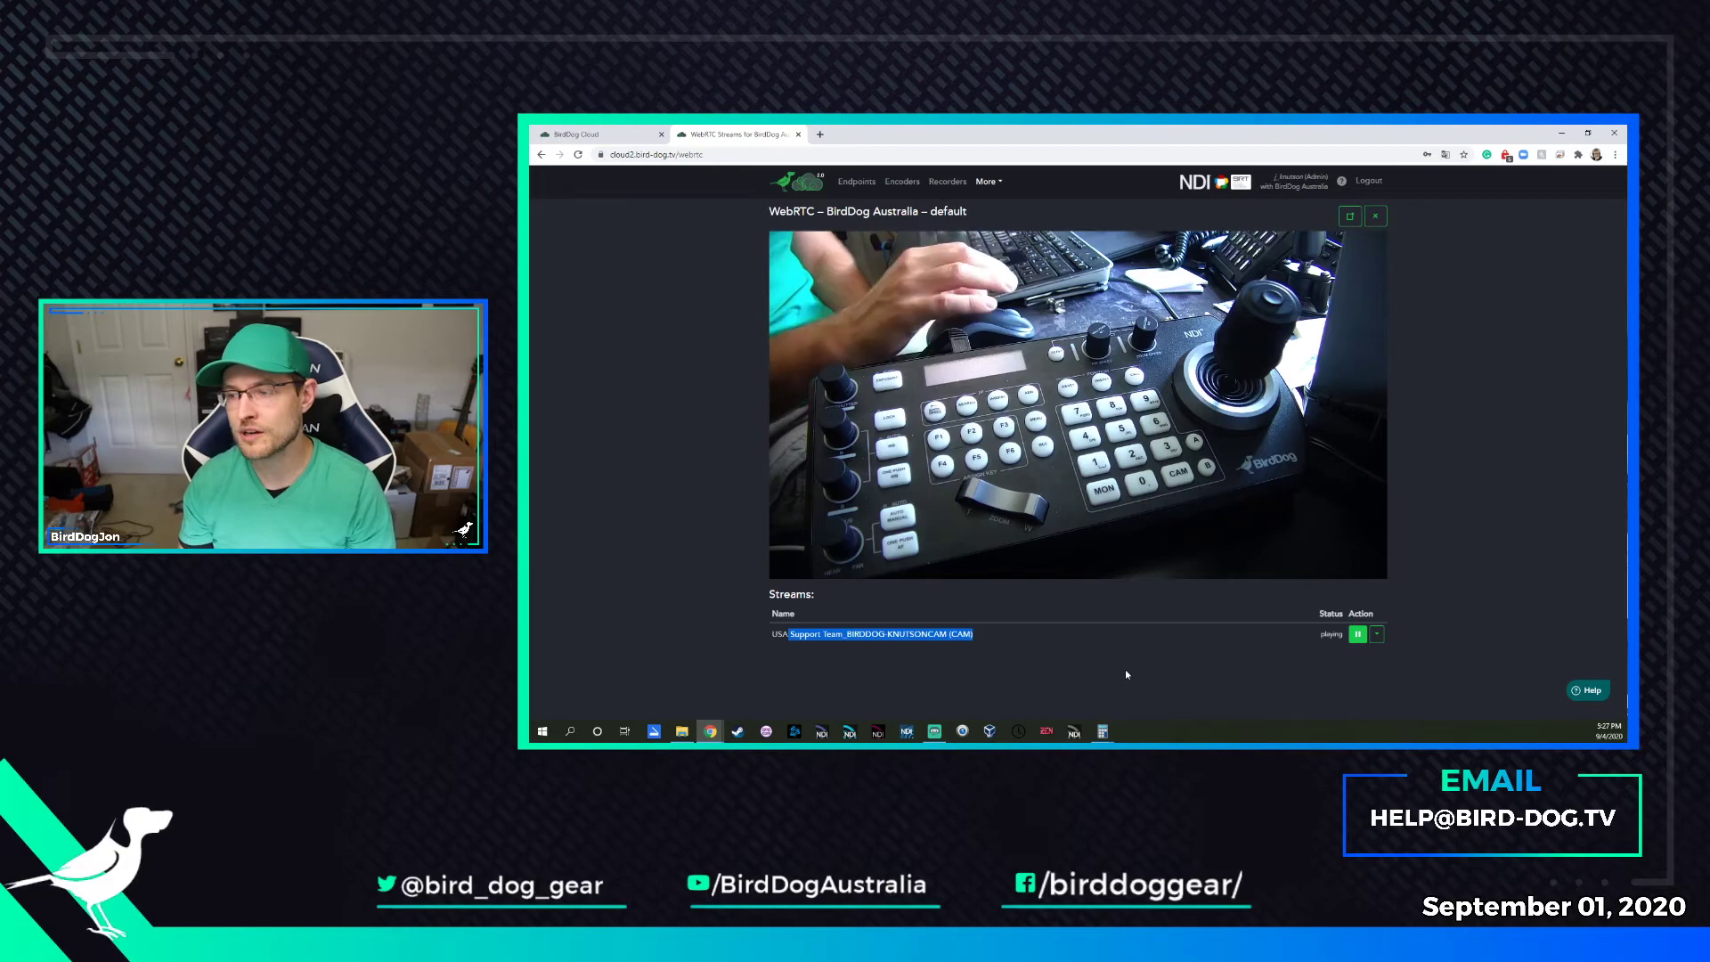
pyautogui.click(1126, 674)
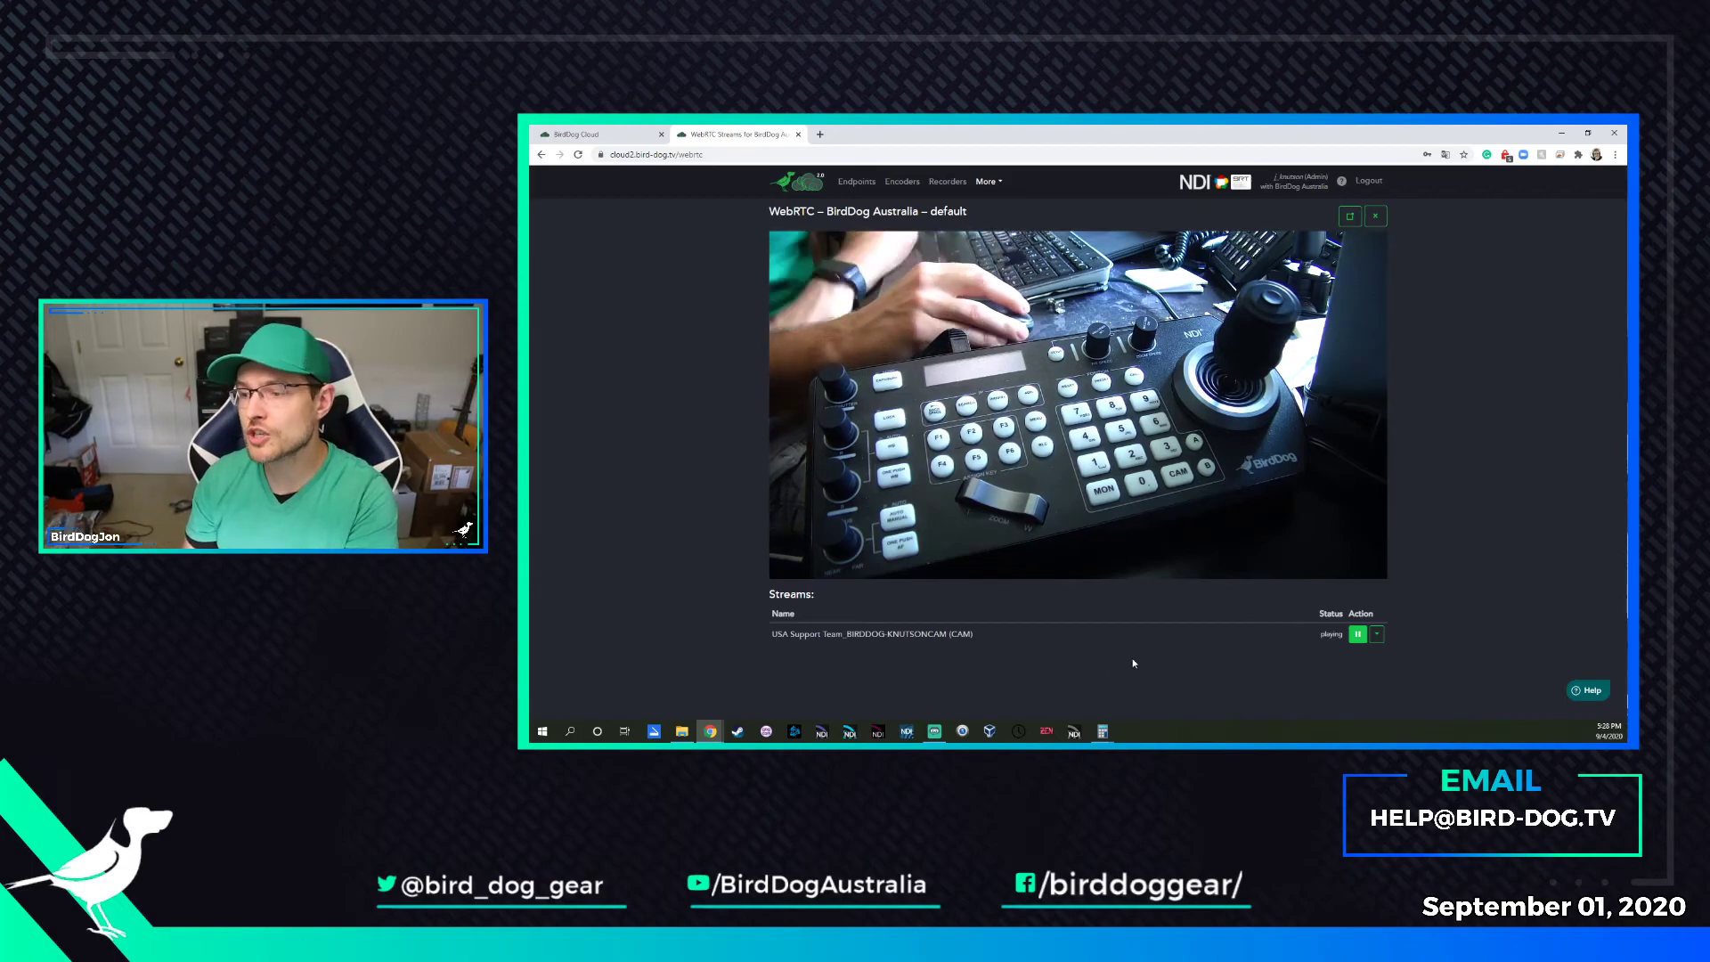
pyautogui.moveTo(1097, 334)
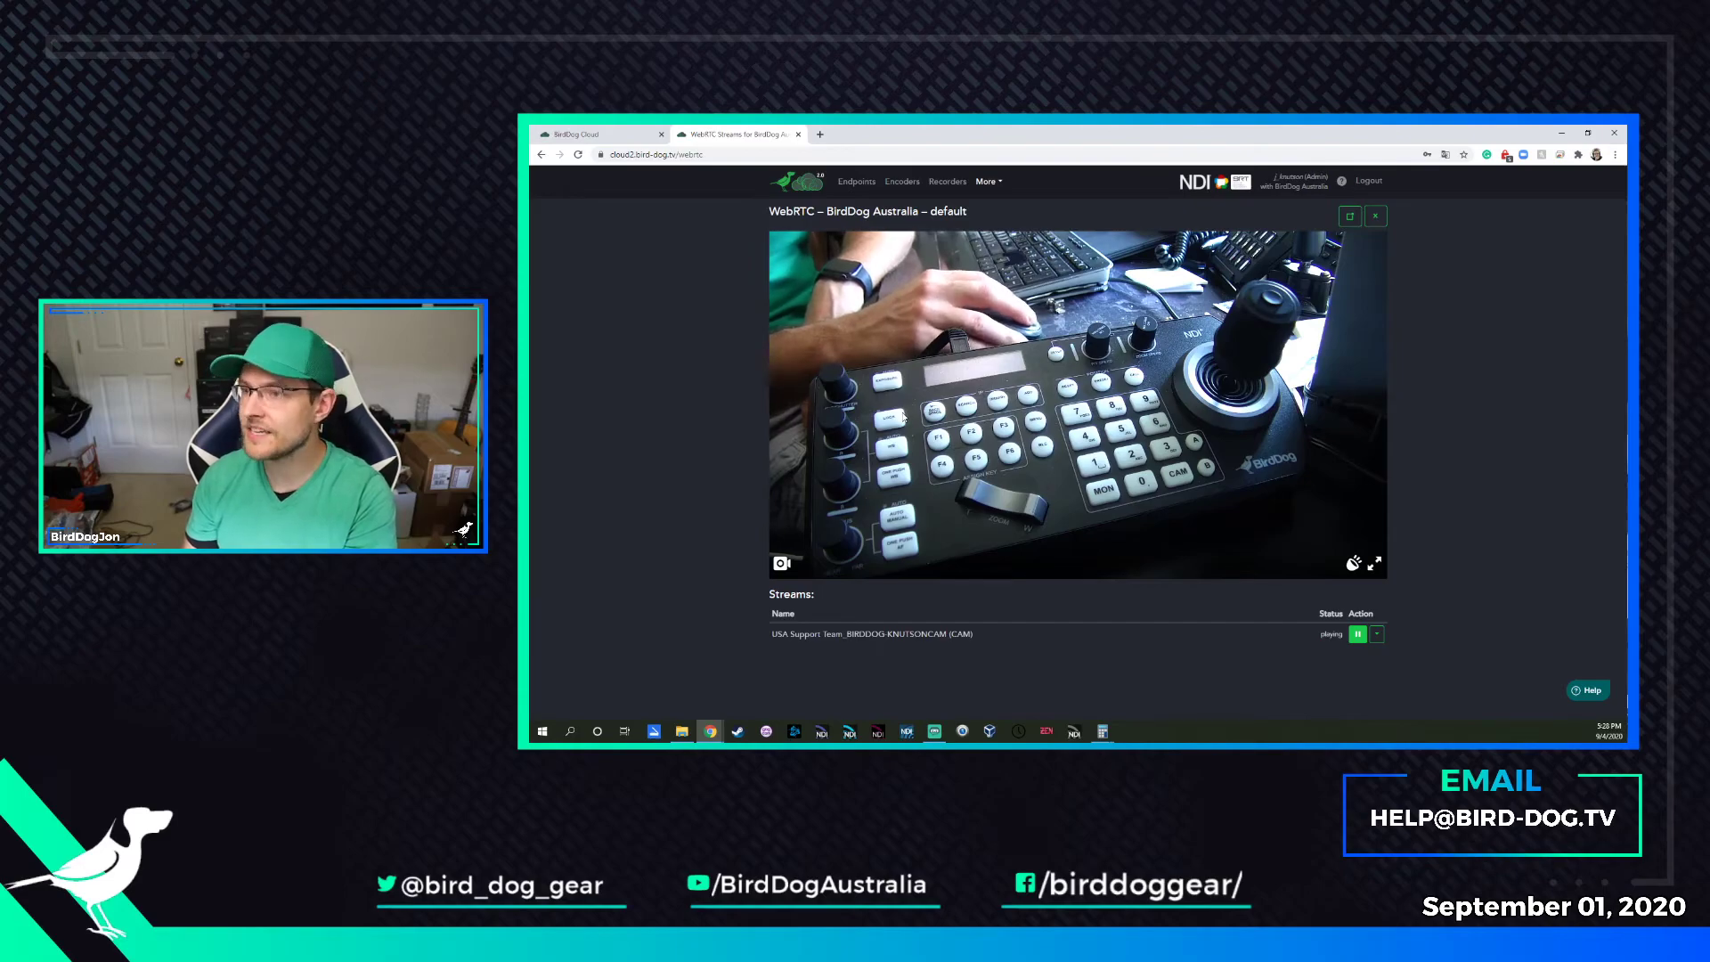
# Return to the connection matrix and set the USA Support Team WebRTC connection's bitrate to 2 Mbps
pyautogui.click(584, 133)
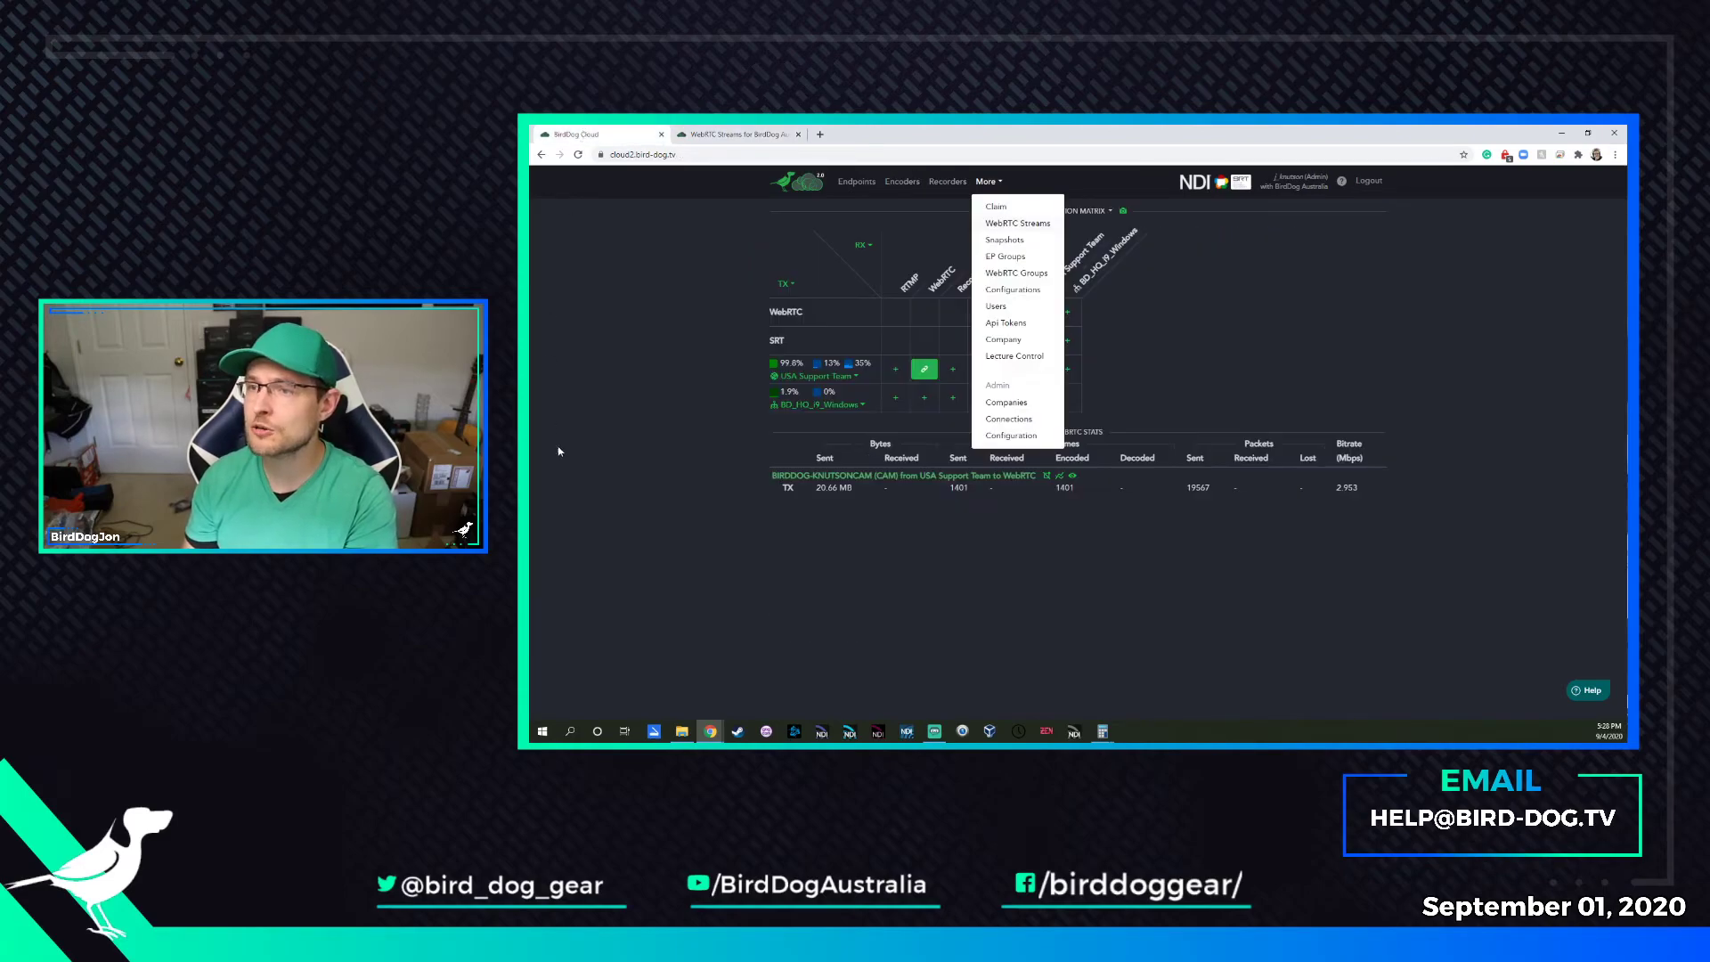
pyautogui.click(735, 134)
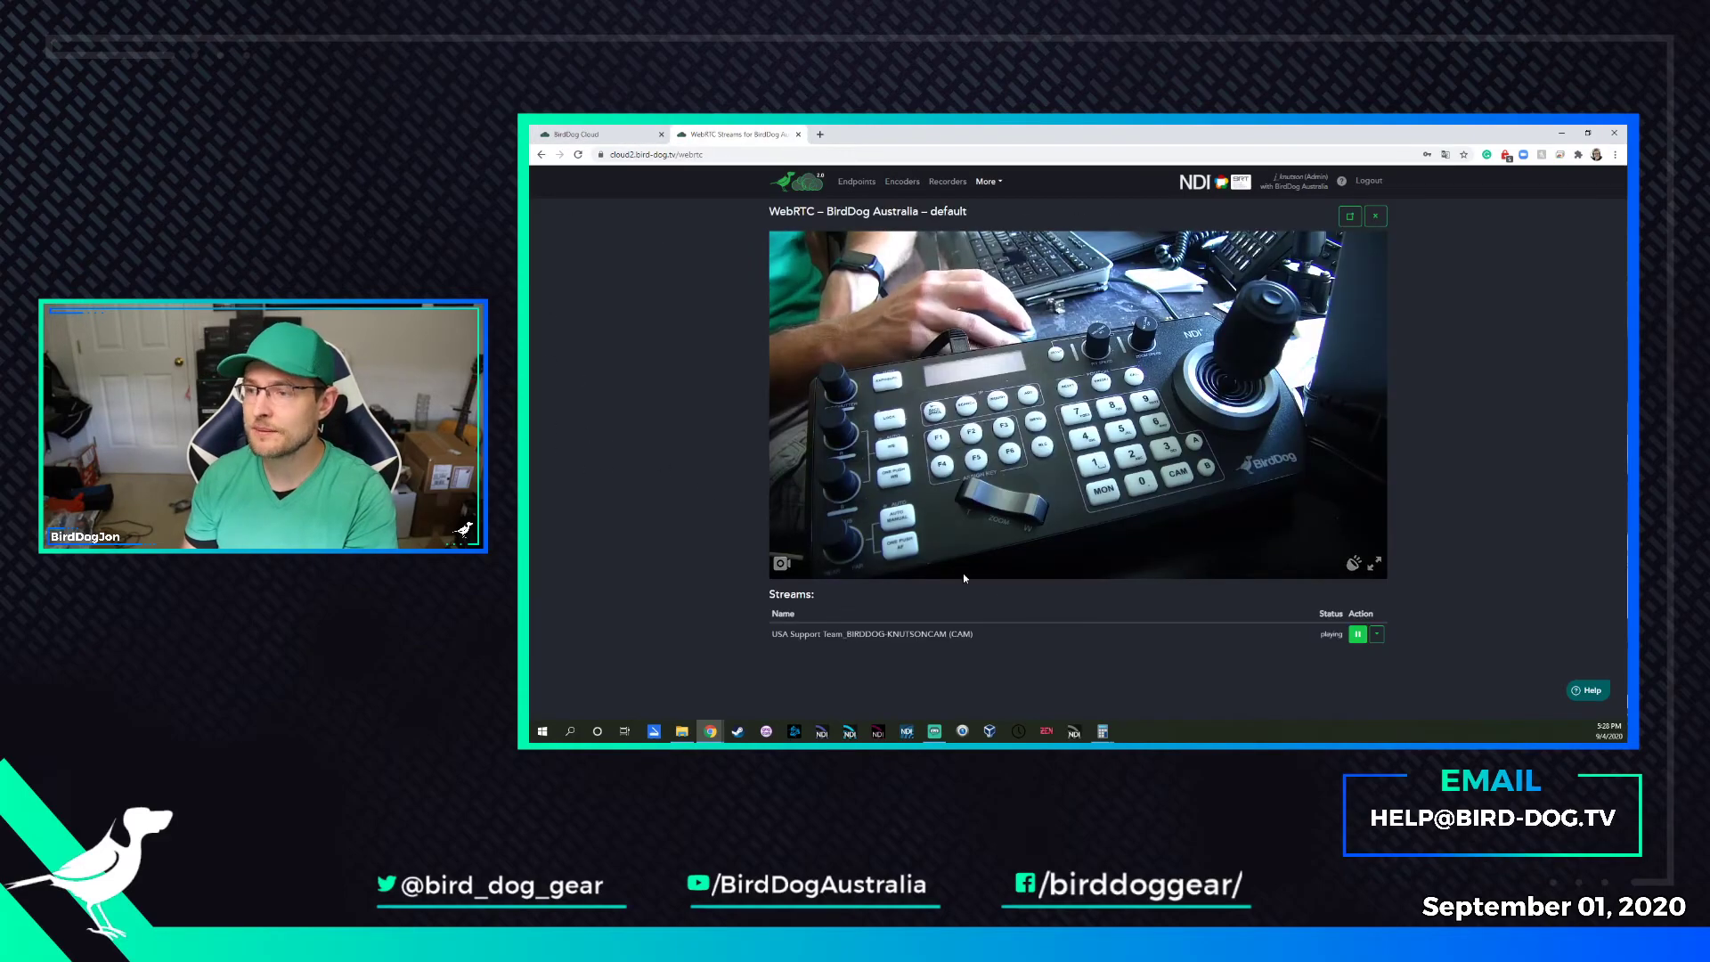
pyautogui.click(538, 135)
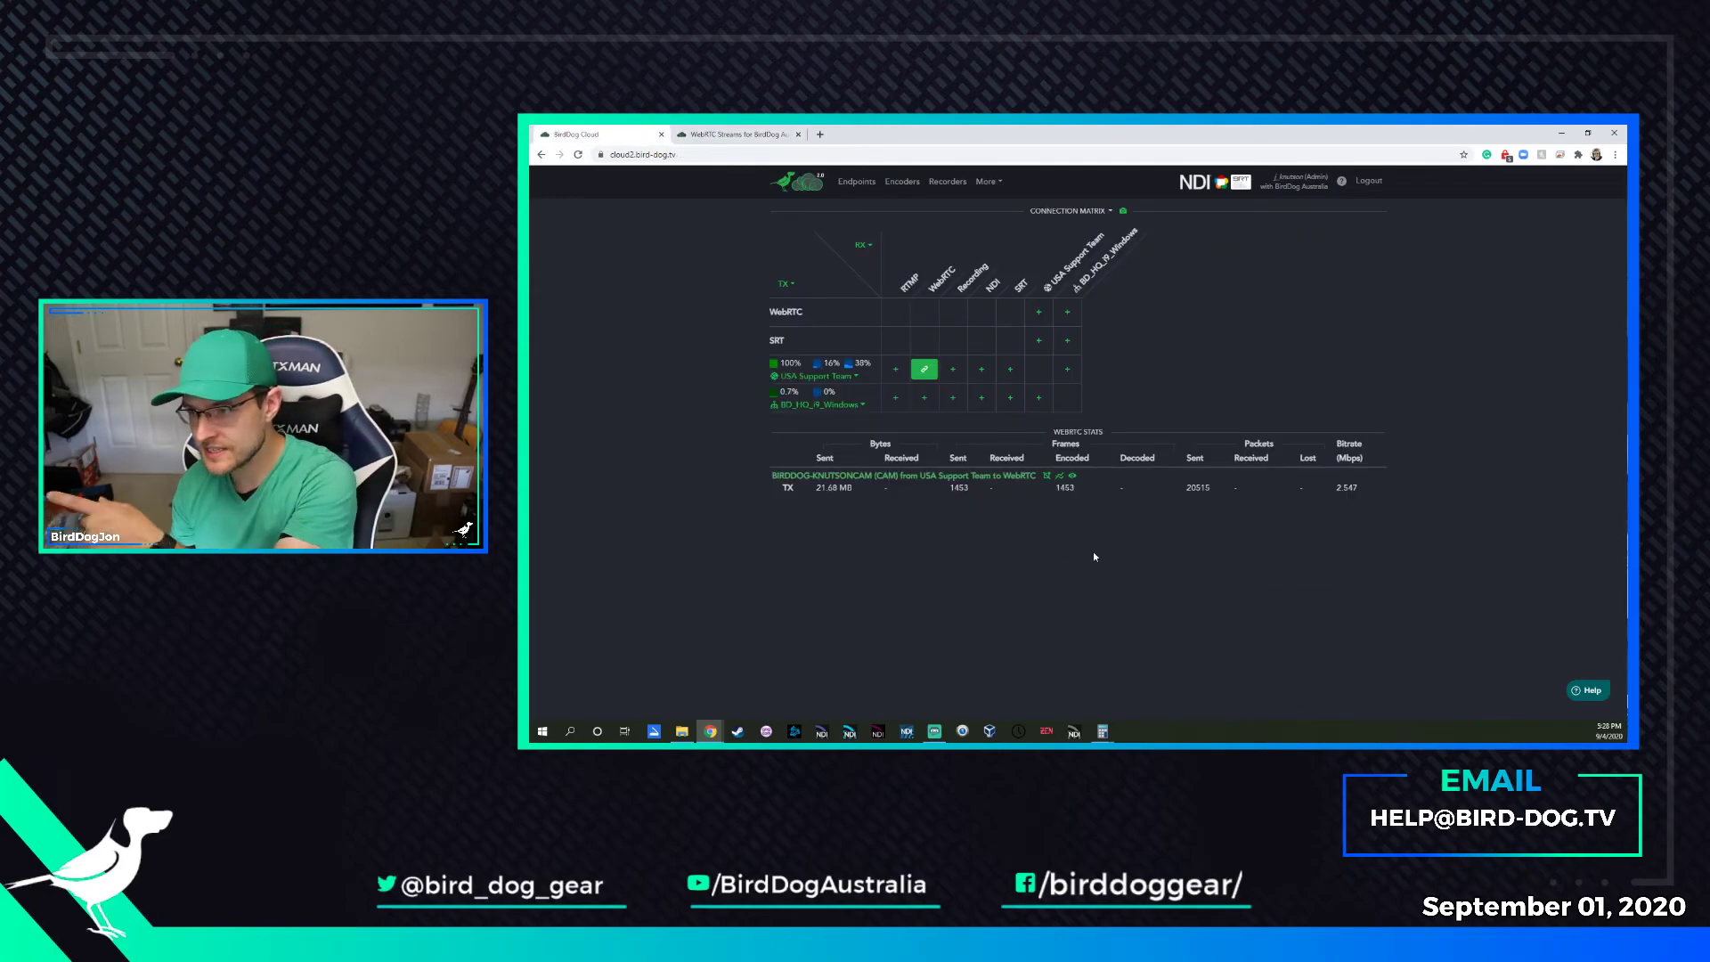
pyautogui.click(924, 369)
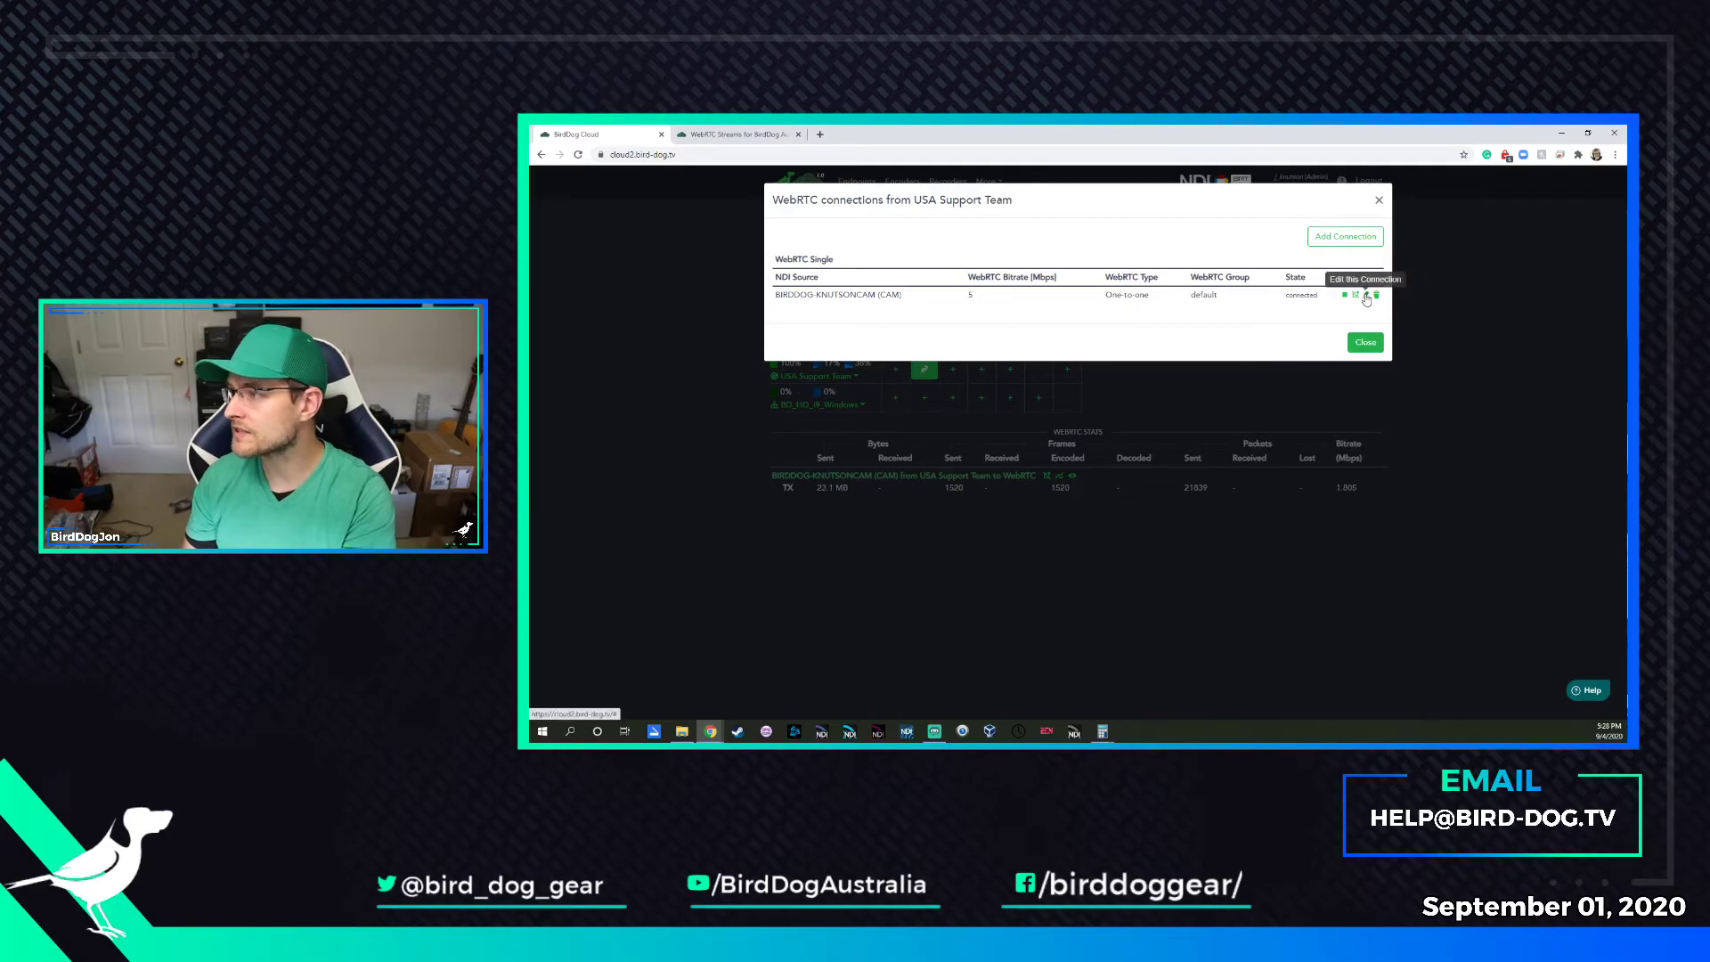
pyautogui.click(1366, 294)
pyautogui.click(965, 336)
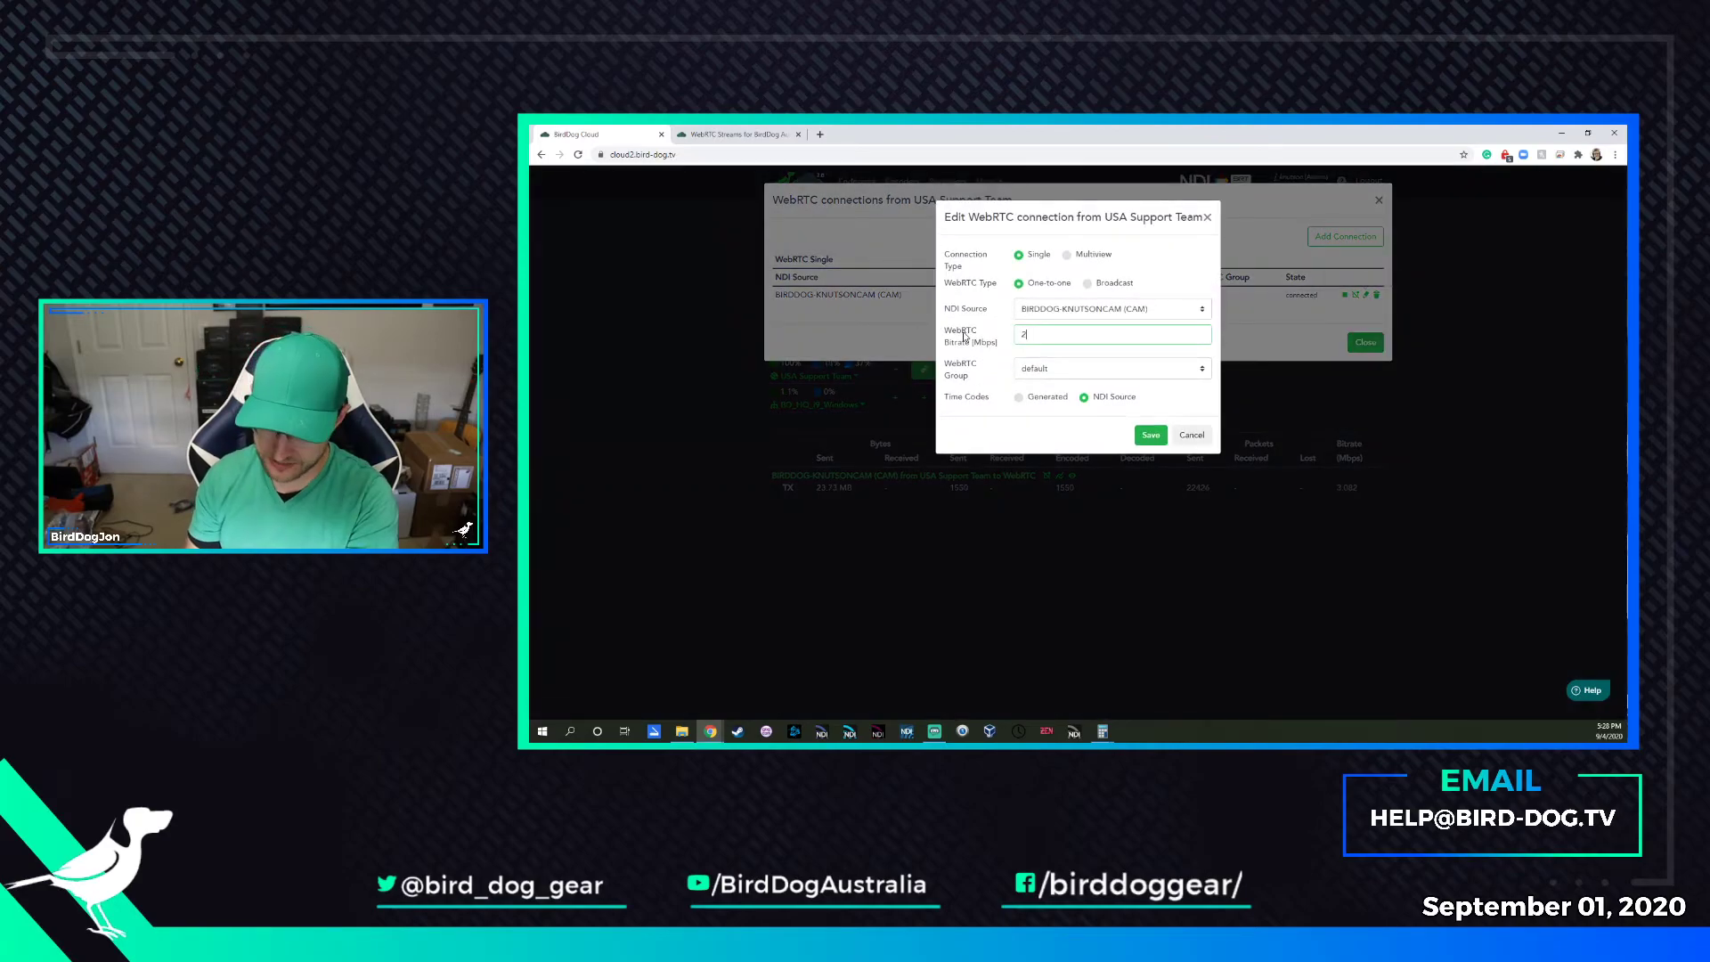
pyautogui.write('2')
pyautogui.click(1150, 435)
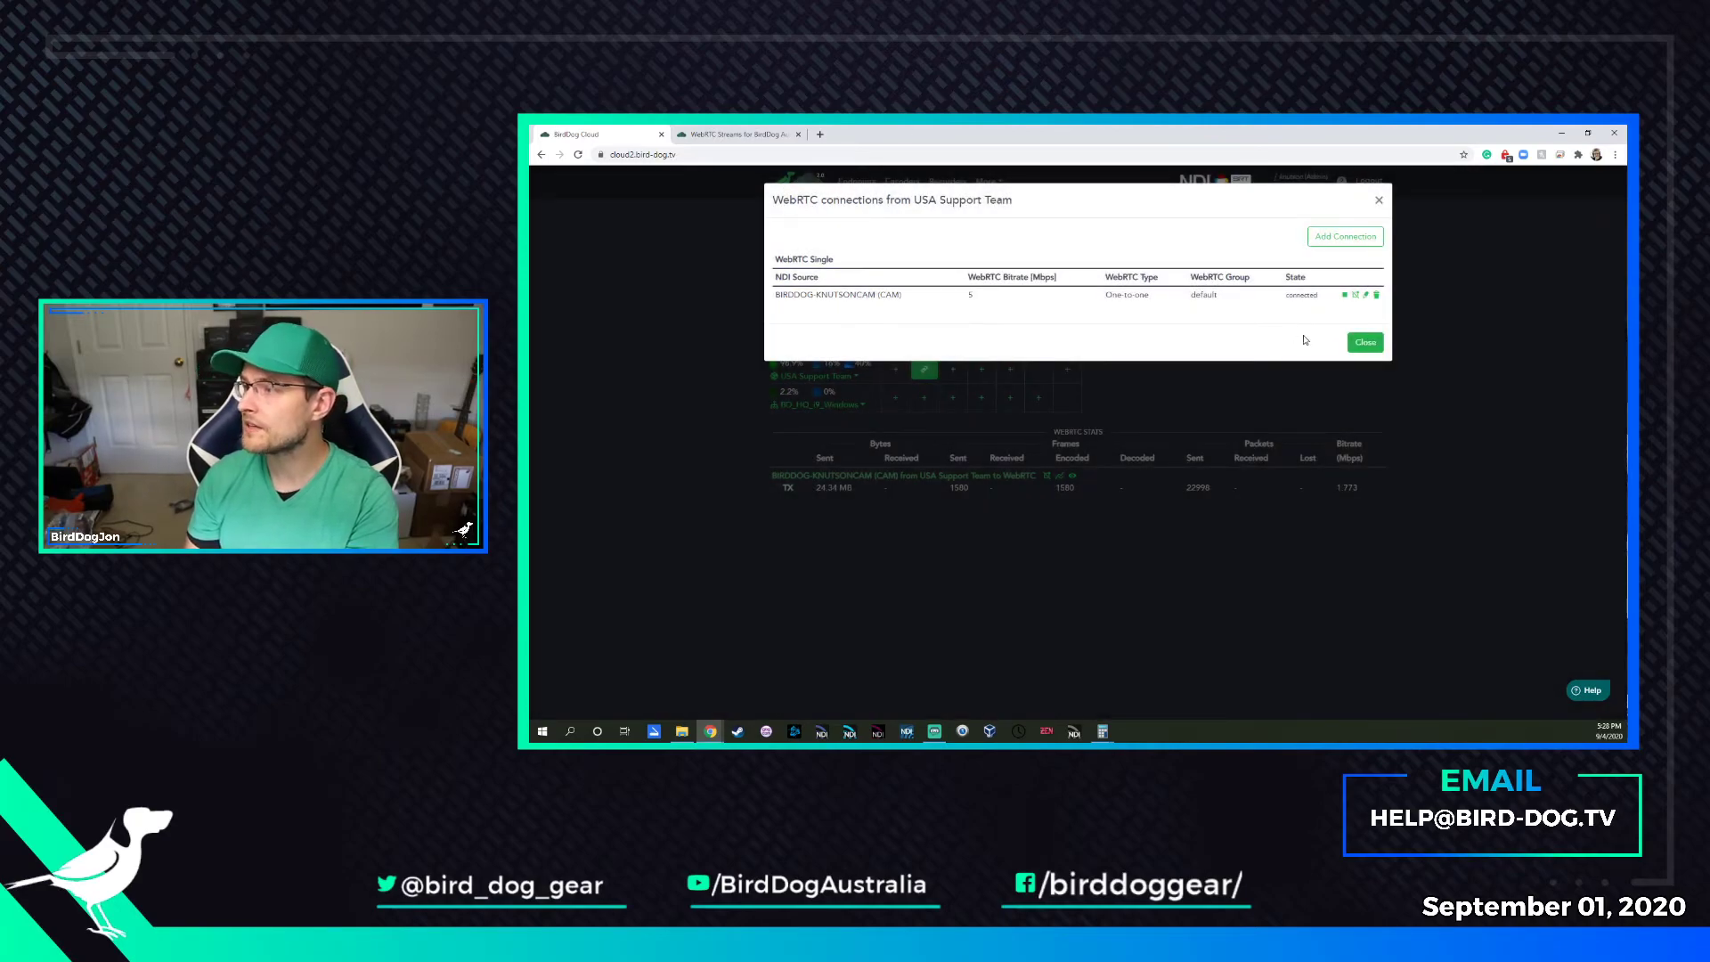
pyautogui.click(1365, 342)
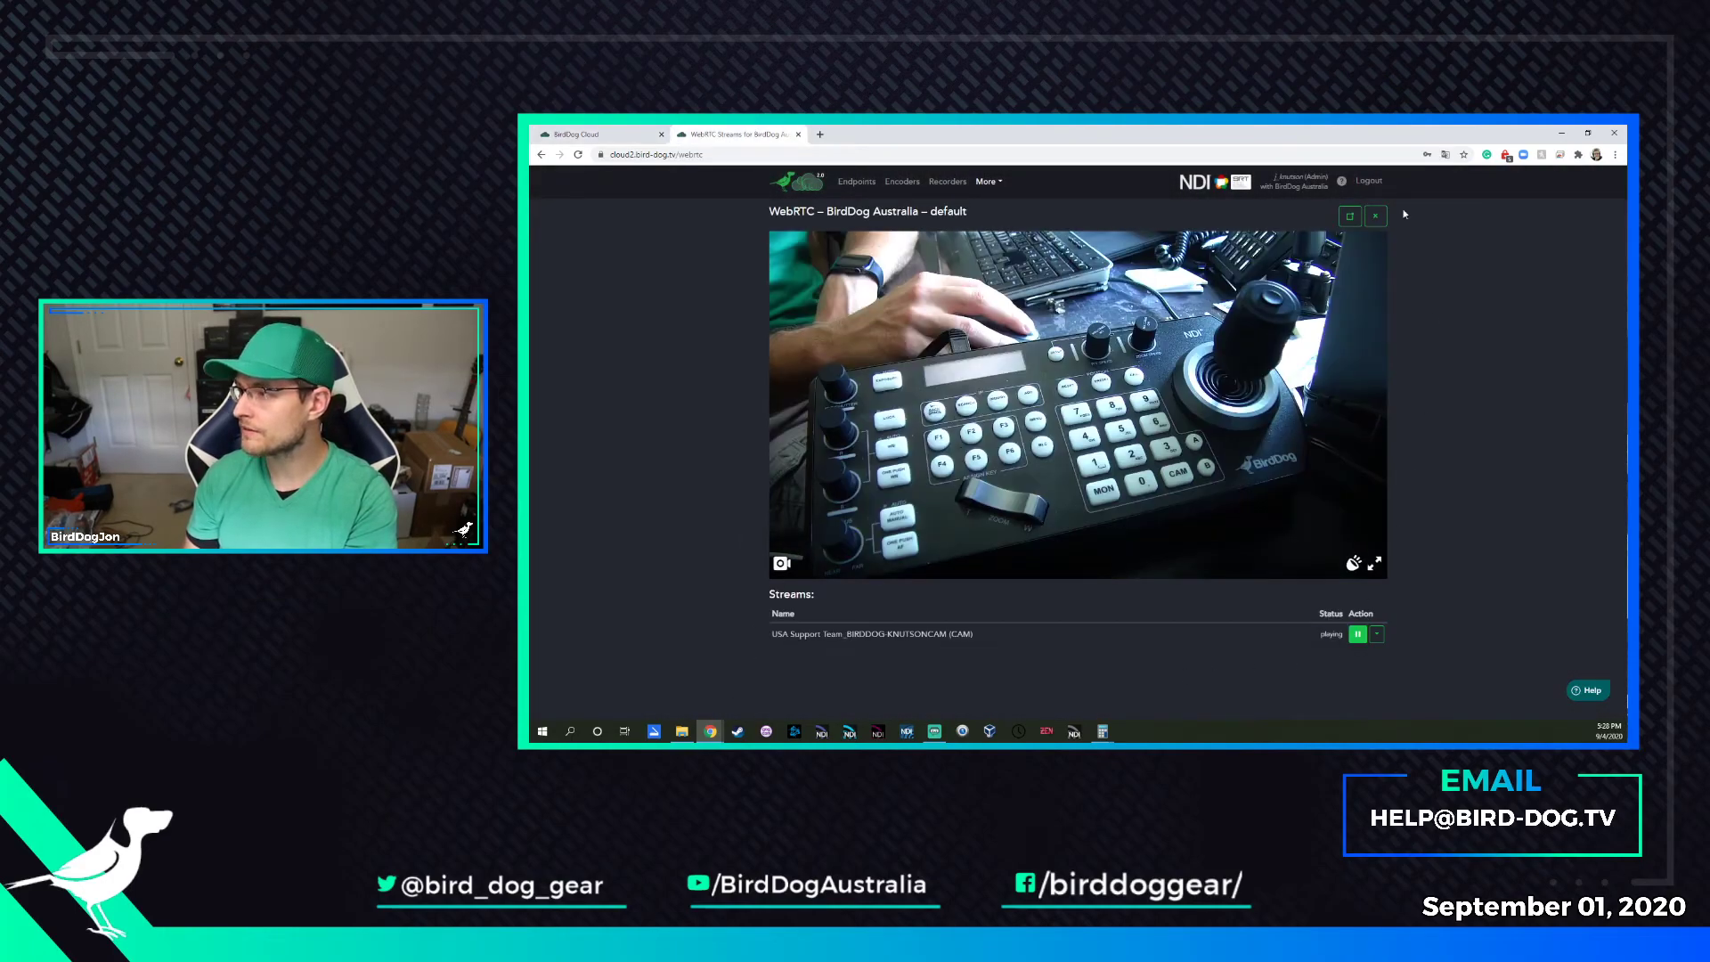
# Log out of the WebRTC viewer, log back in with the PIN and dismiss the password update offer
pyautogui.click(1380, 218)
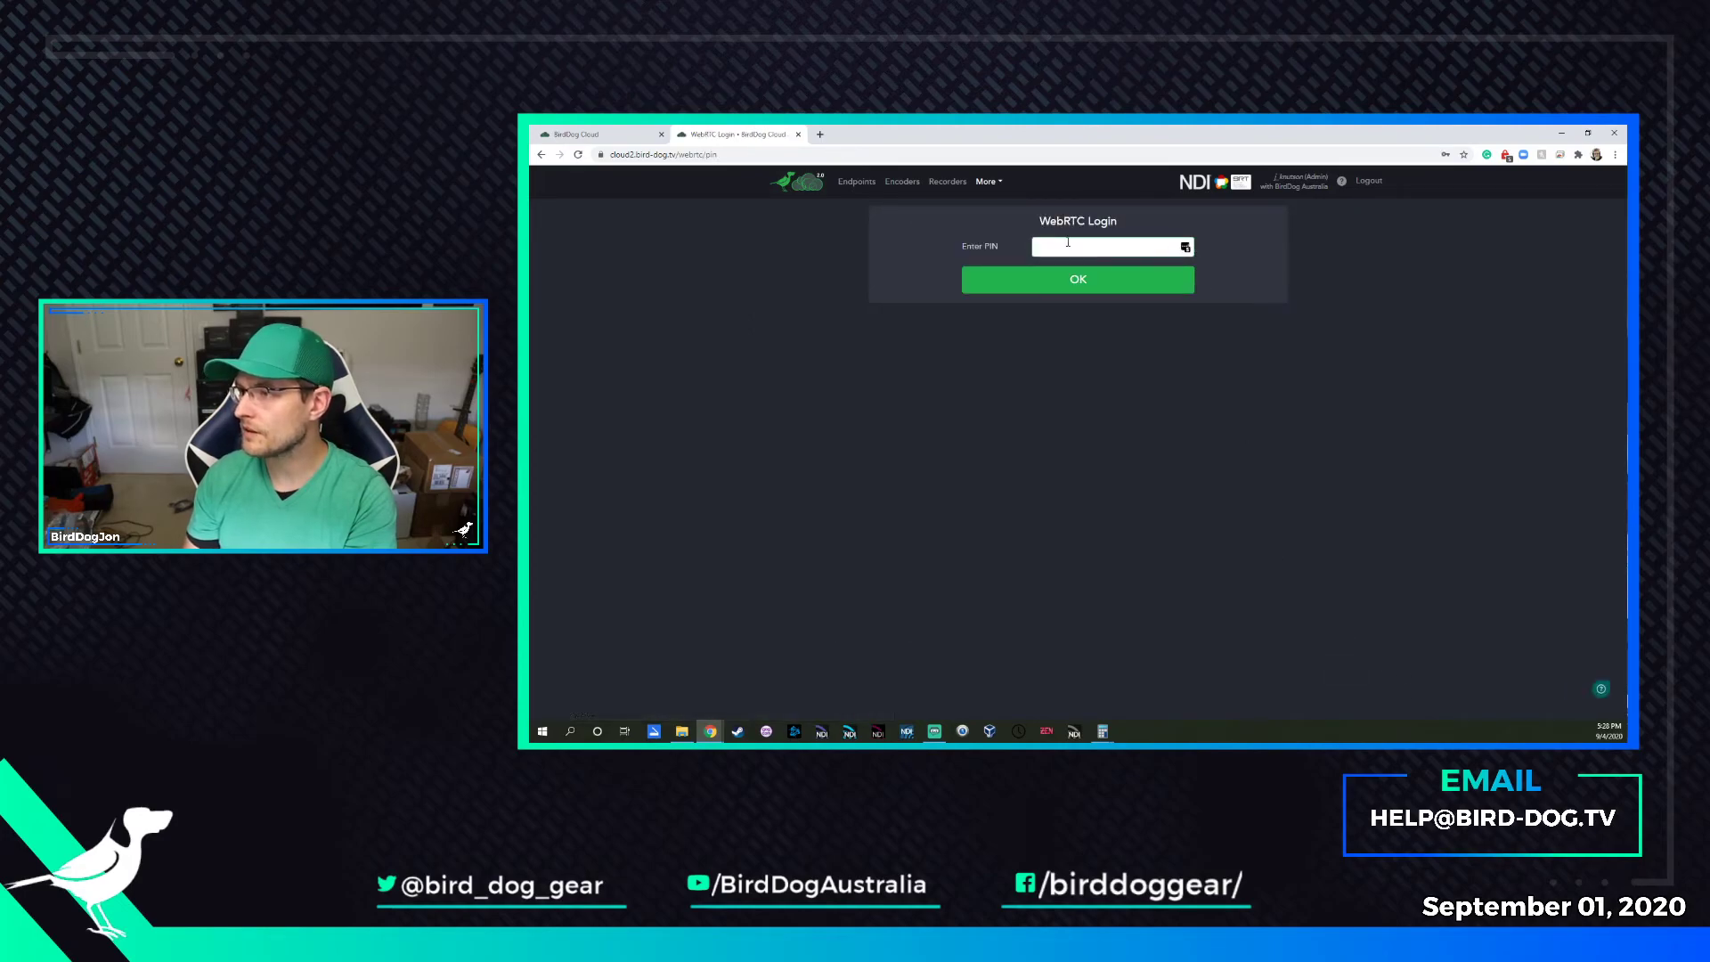
pyautogui.click(1068, 242)
pyautogui.press('Return')
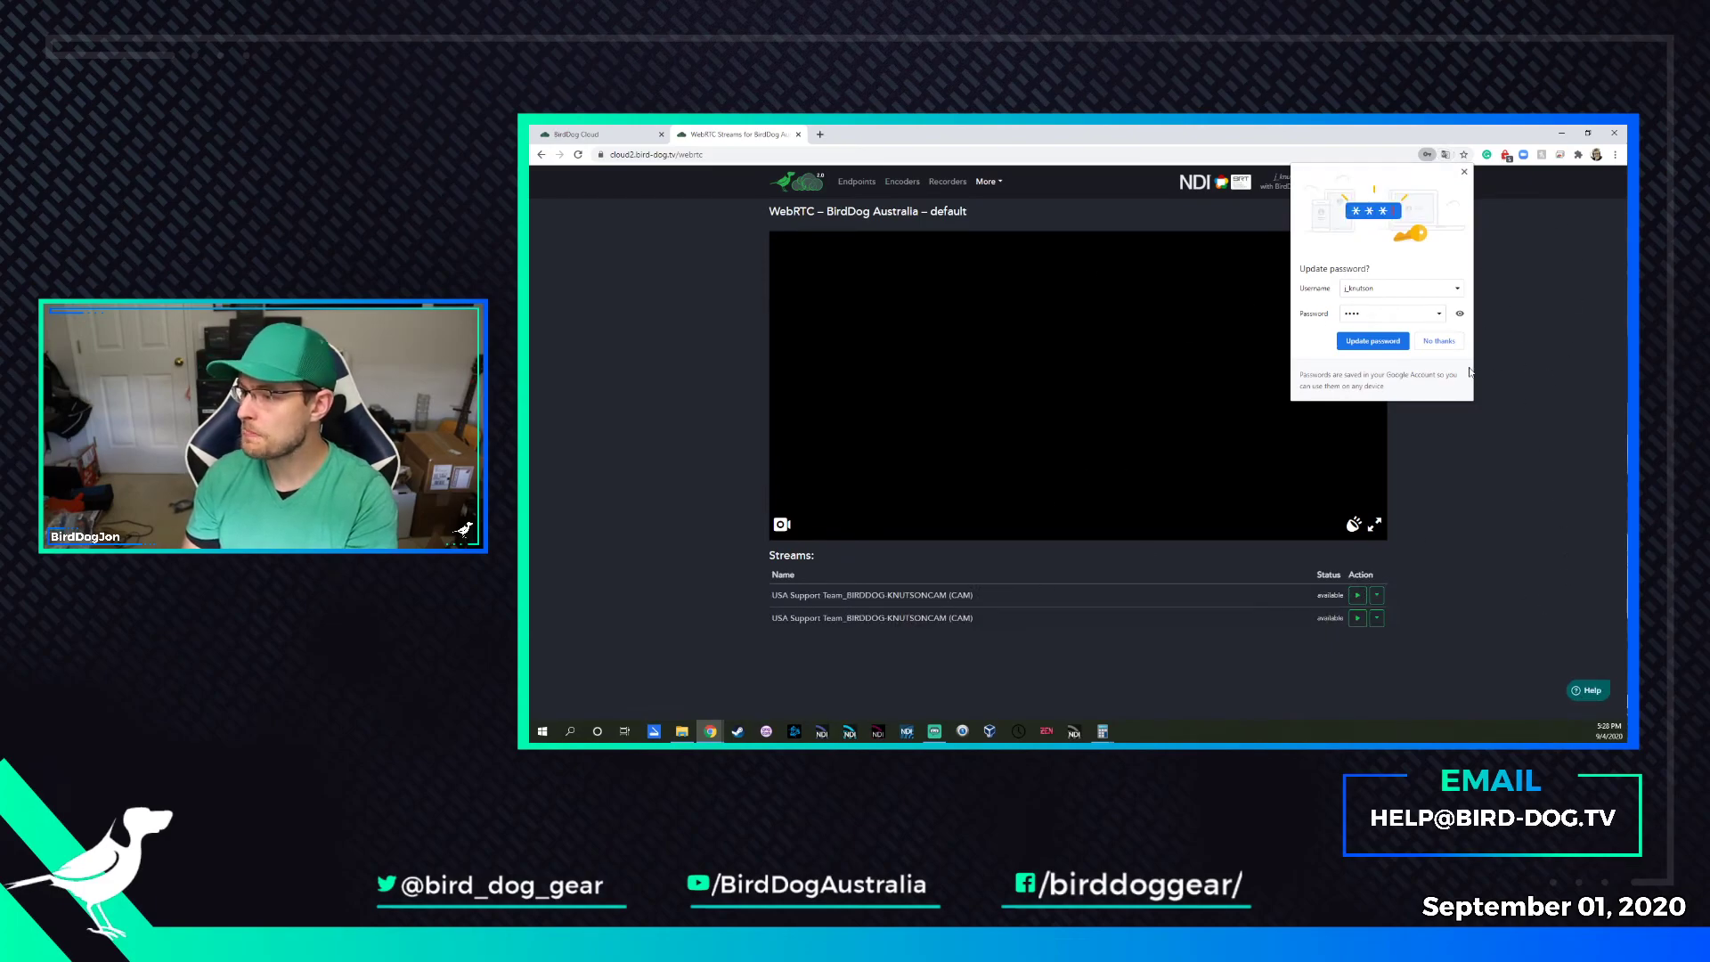
pyautogui.click(1464, 173)
# Check the WebRTC stats in the connection matrix, and play the camera stream again in the viewer
pyautogui.click(605, 134)
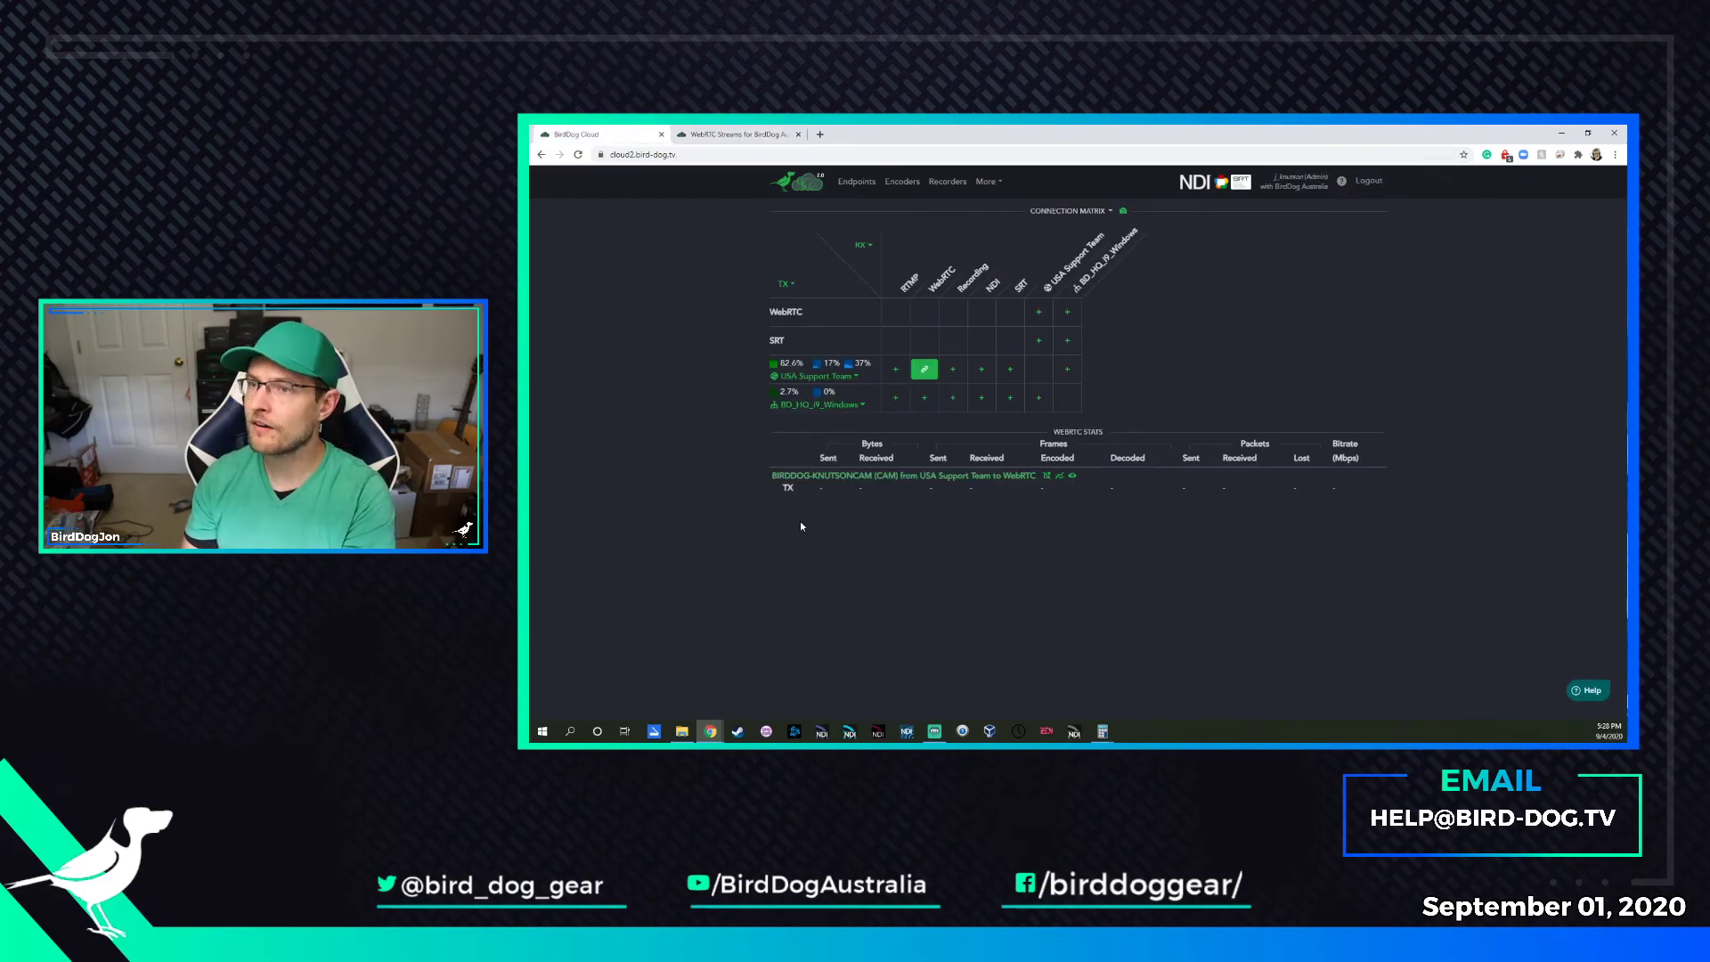
pyautogui.hotkey('ctrl', 'Tab')
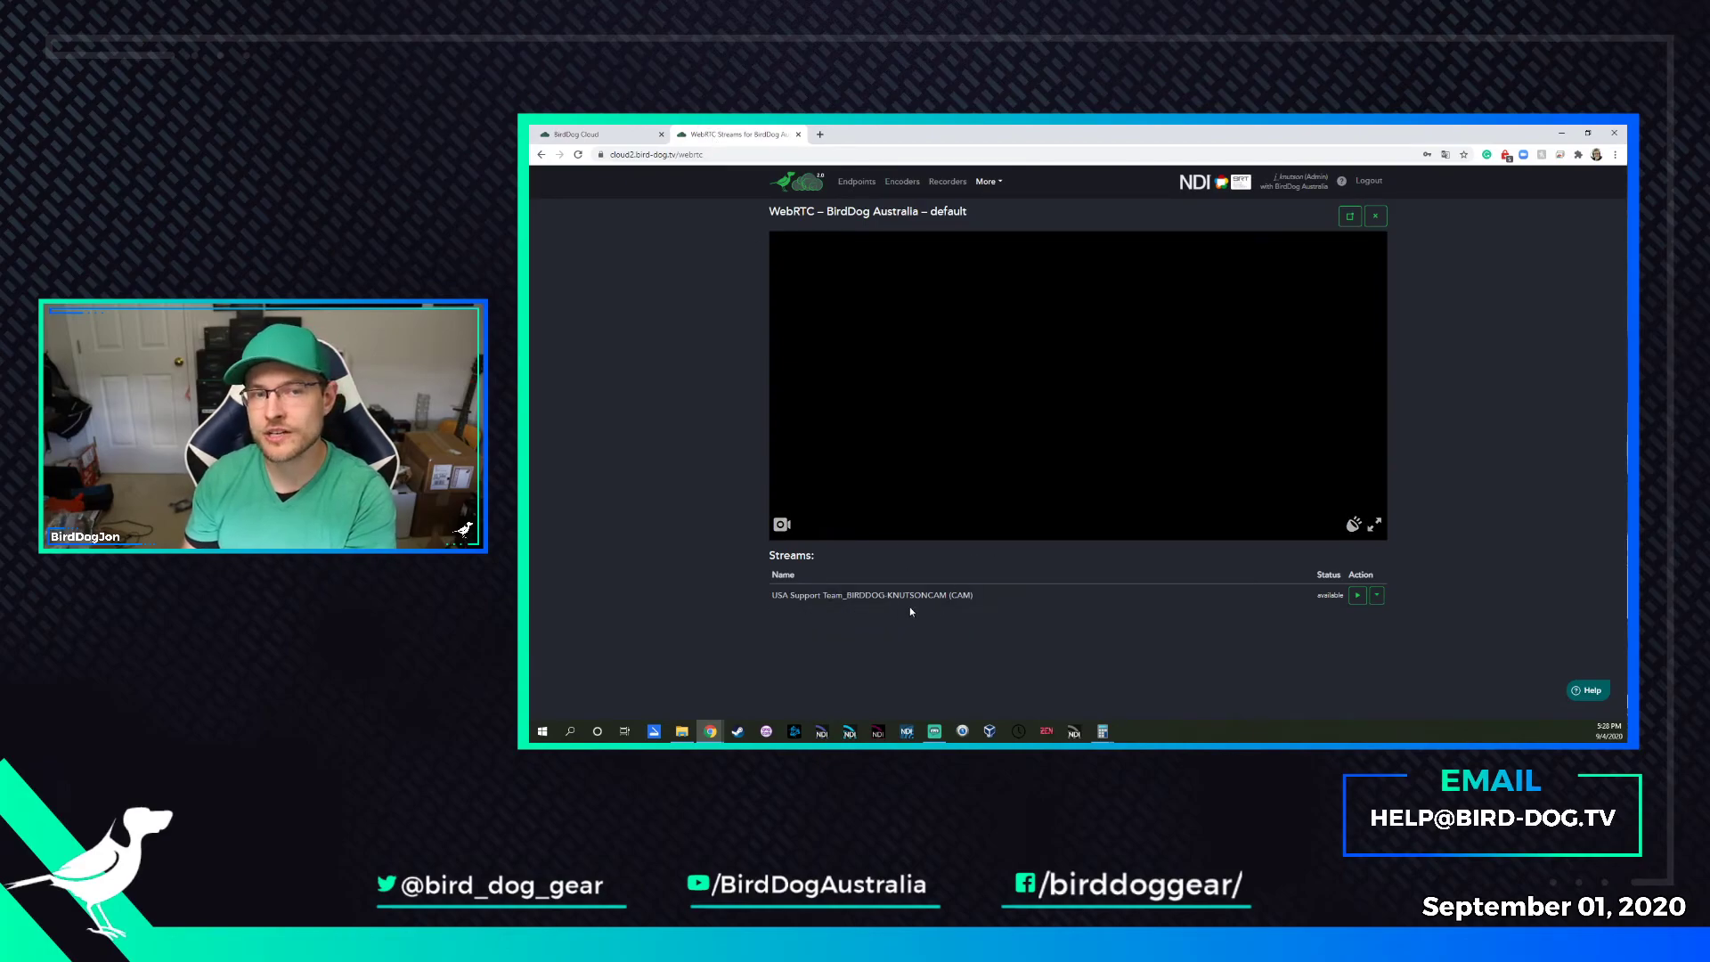
pyautogui.click(1358, 595)
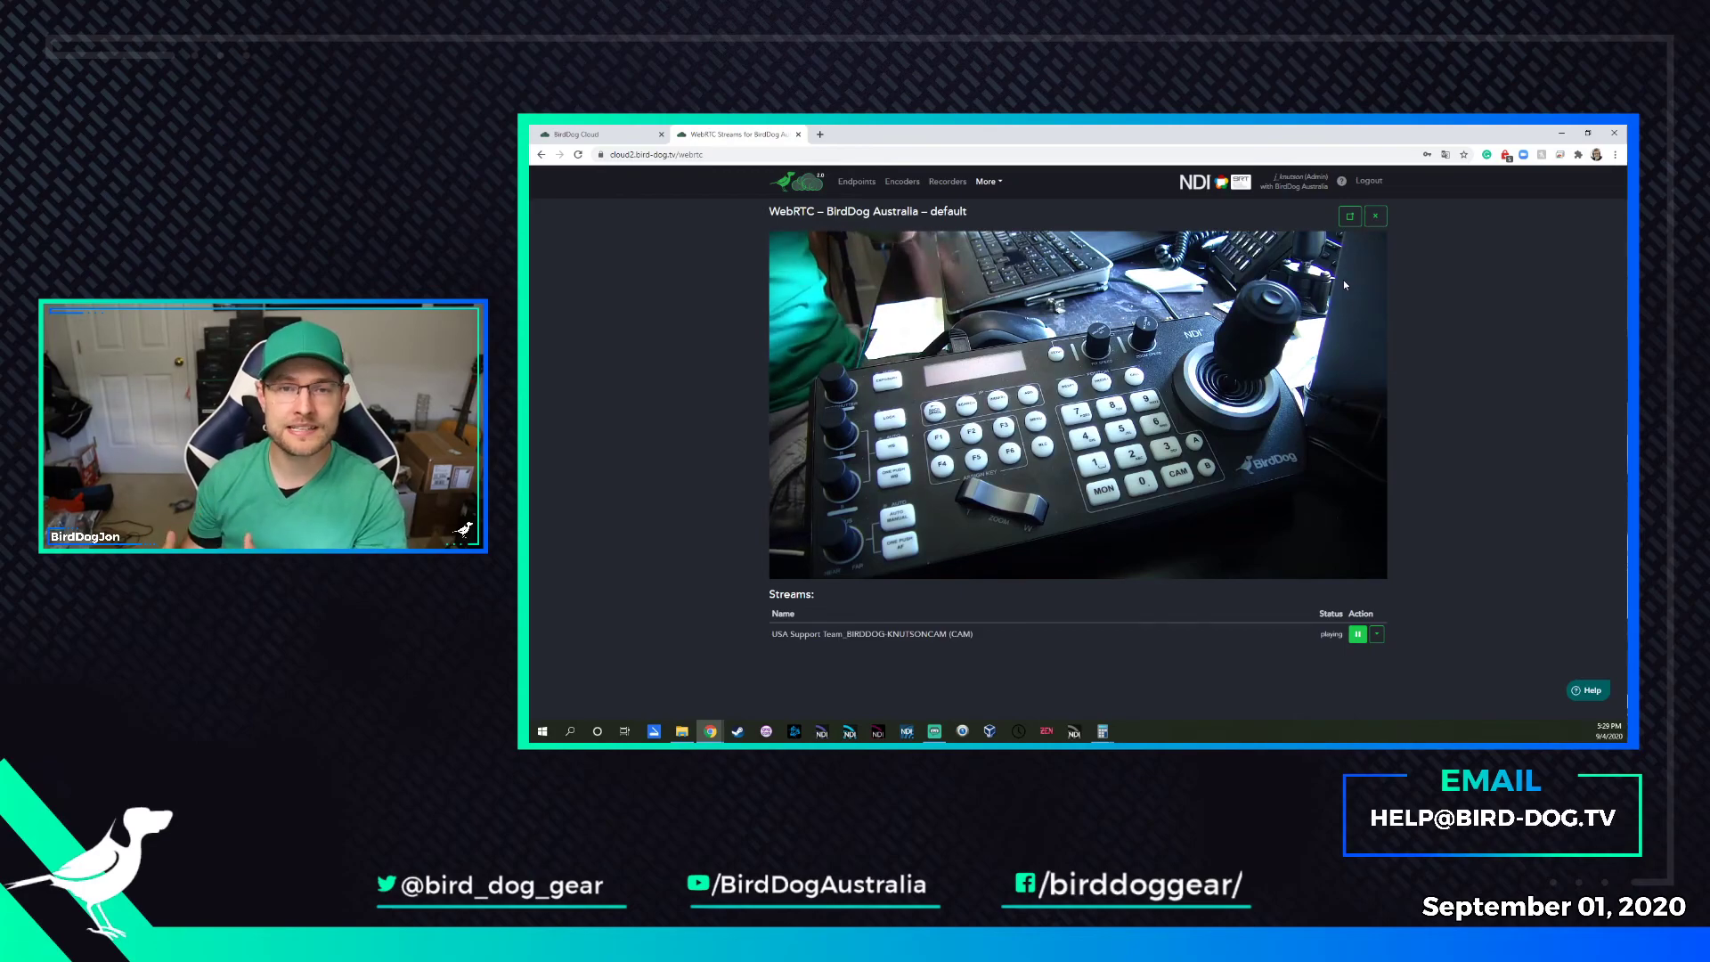
pyautogui.moveTo(1343, 283)
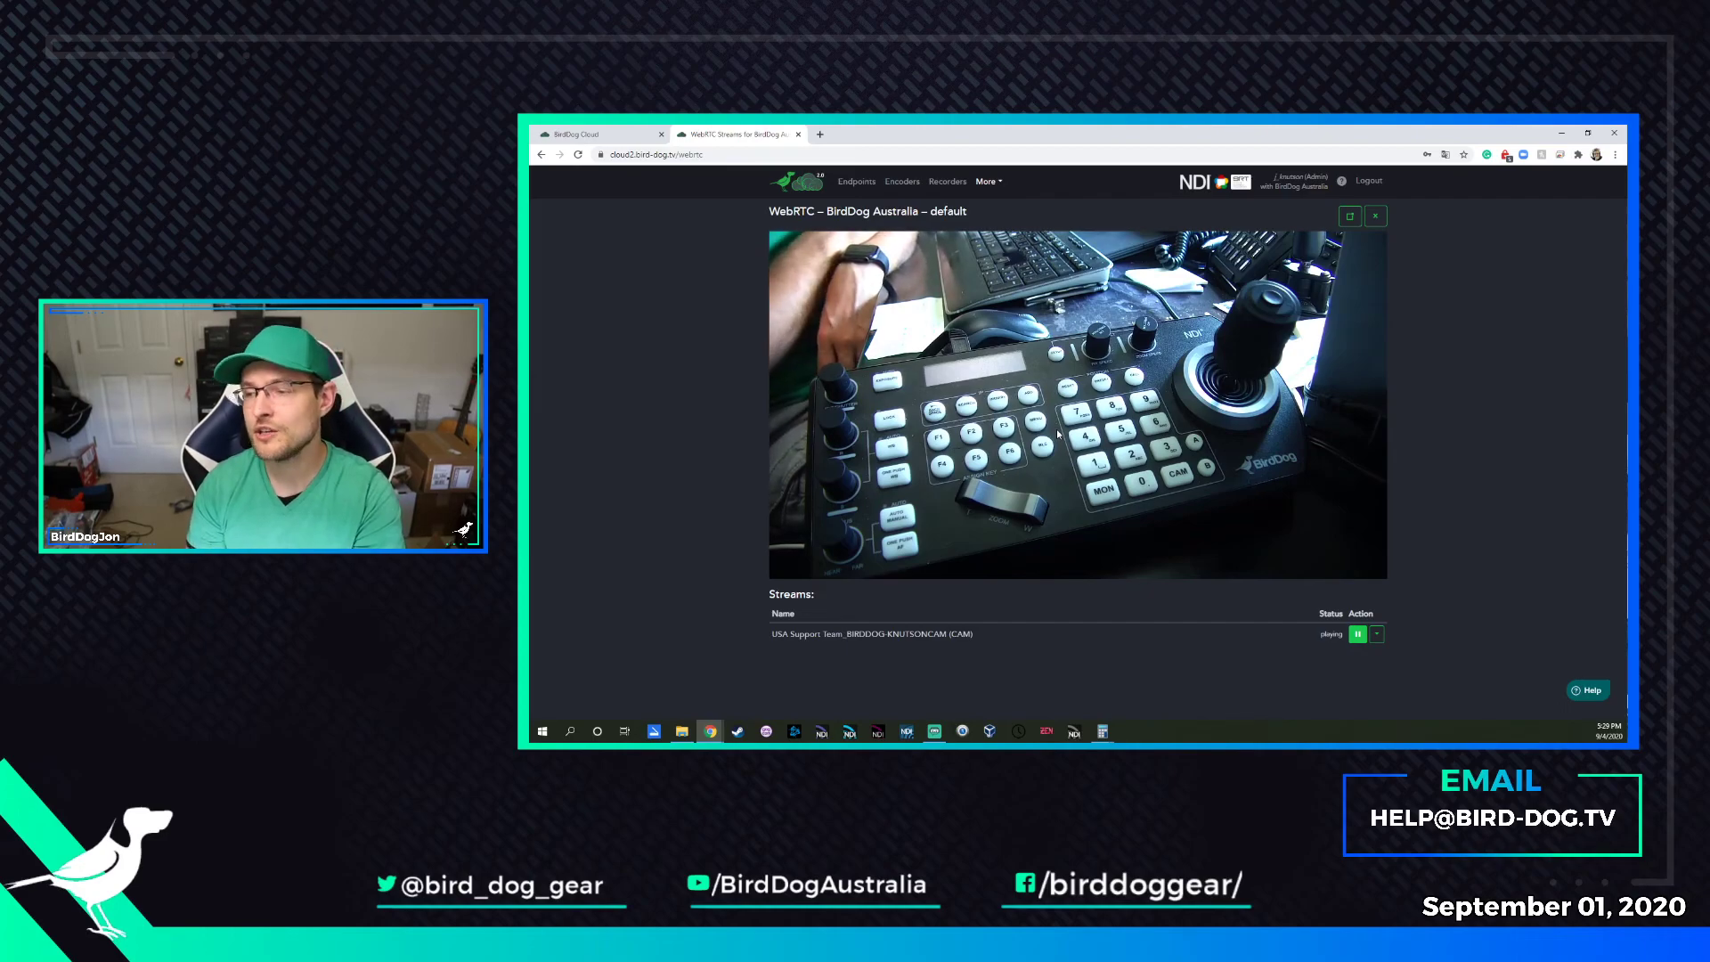
pyautogui.moveTo(1055, 430)
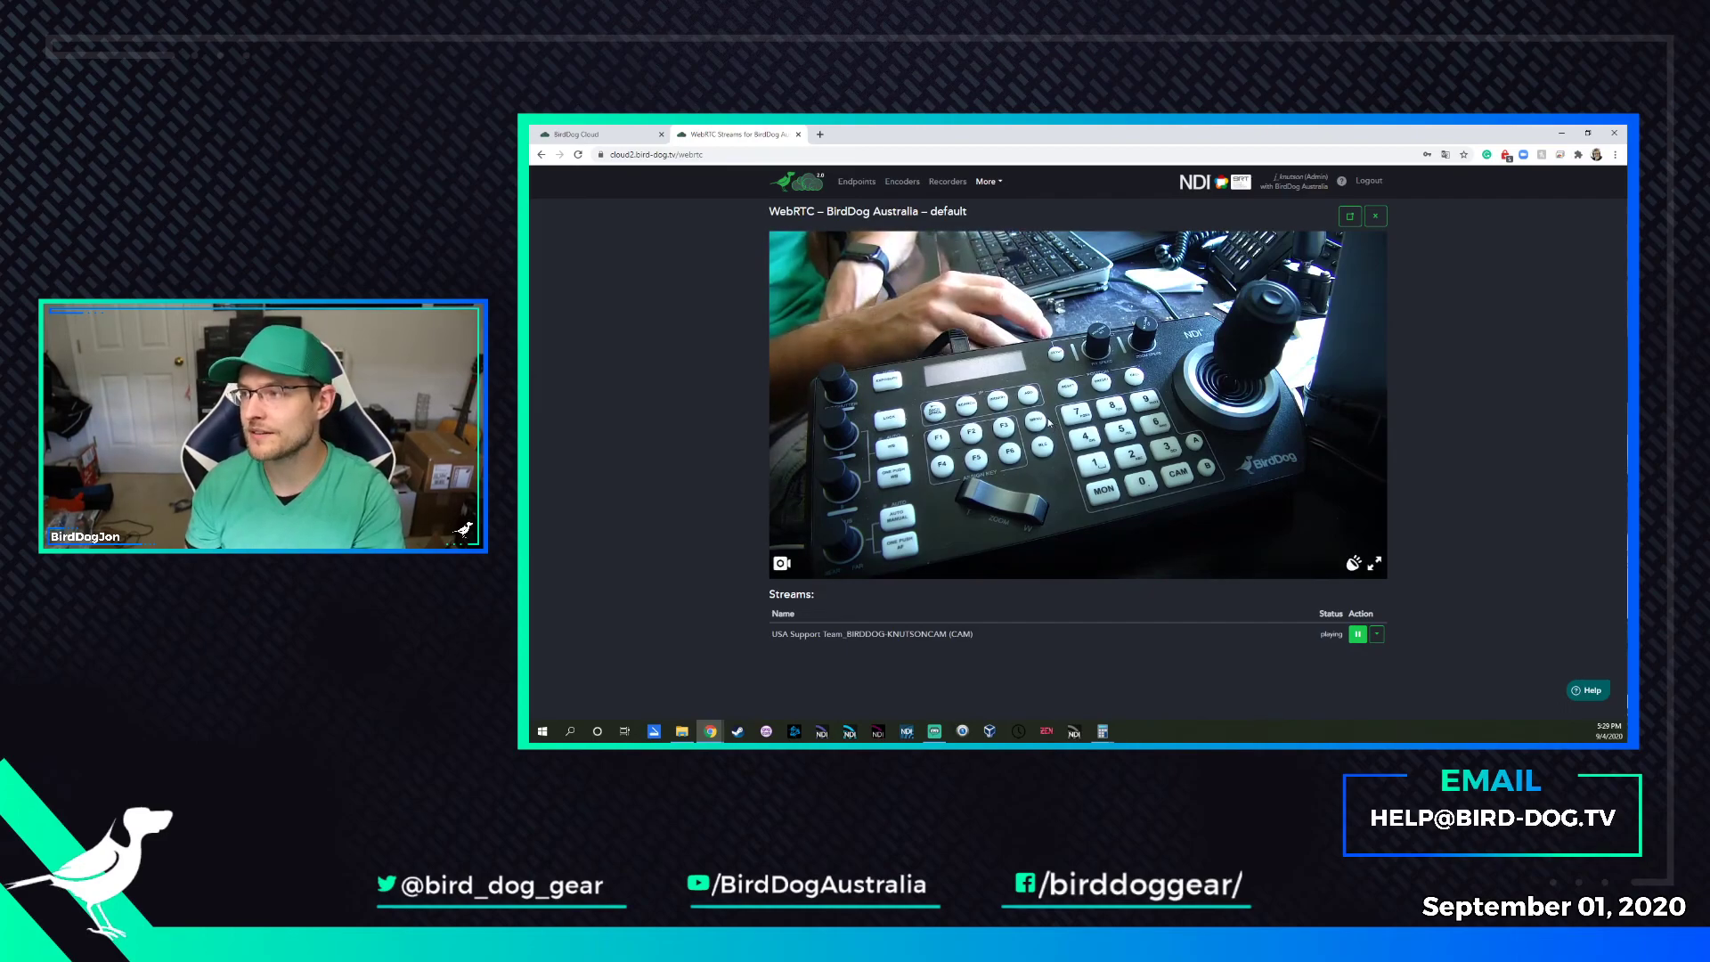
# Return to the connection matrix and delete the camera's WebRTC connection from USA Support Team
pyautogui.click(812, 190)
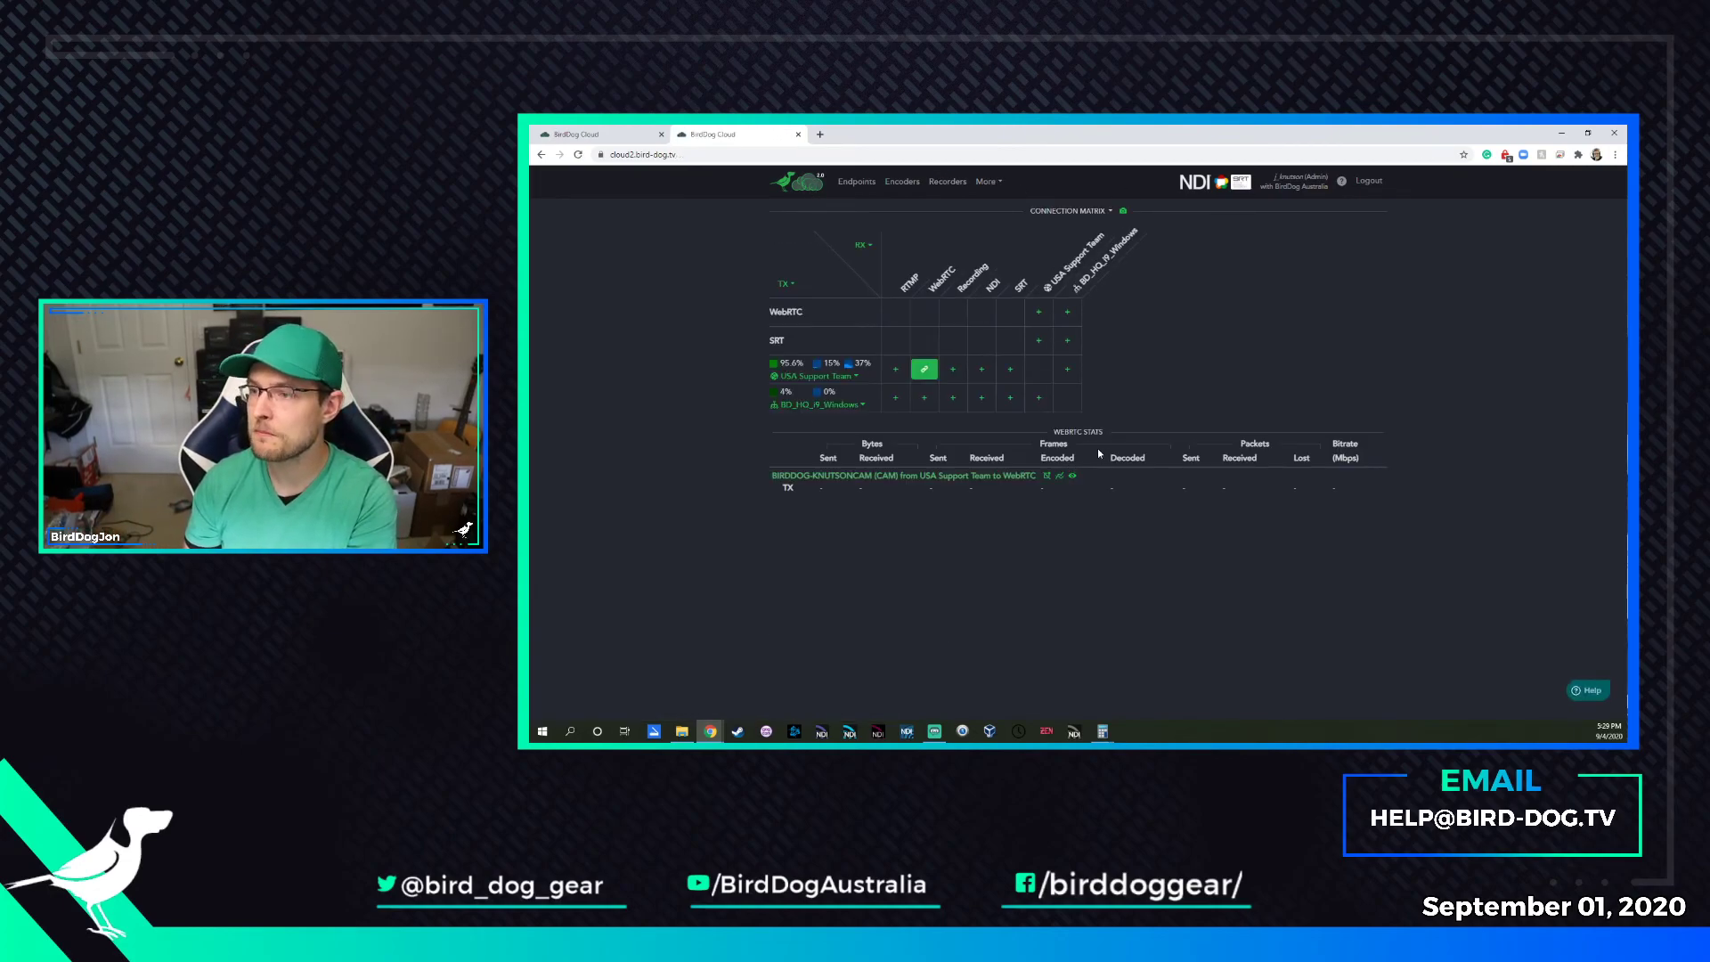
pyautogui.click(924, 376)
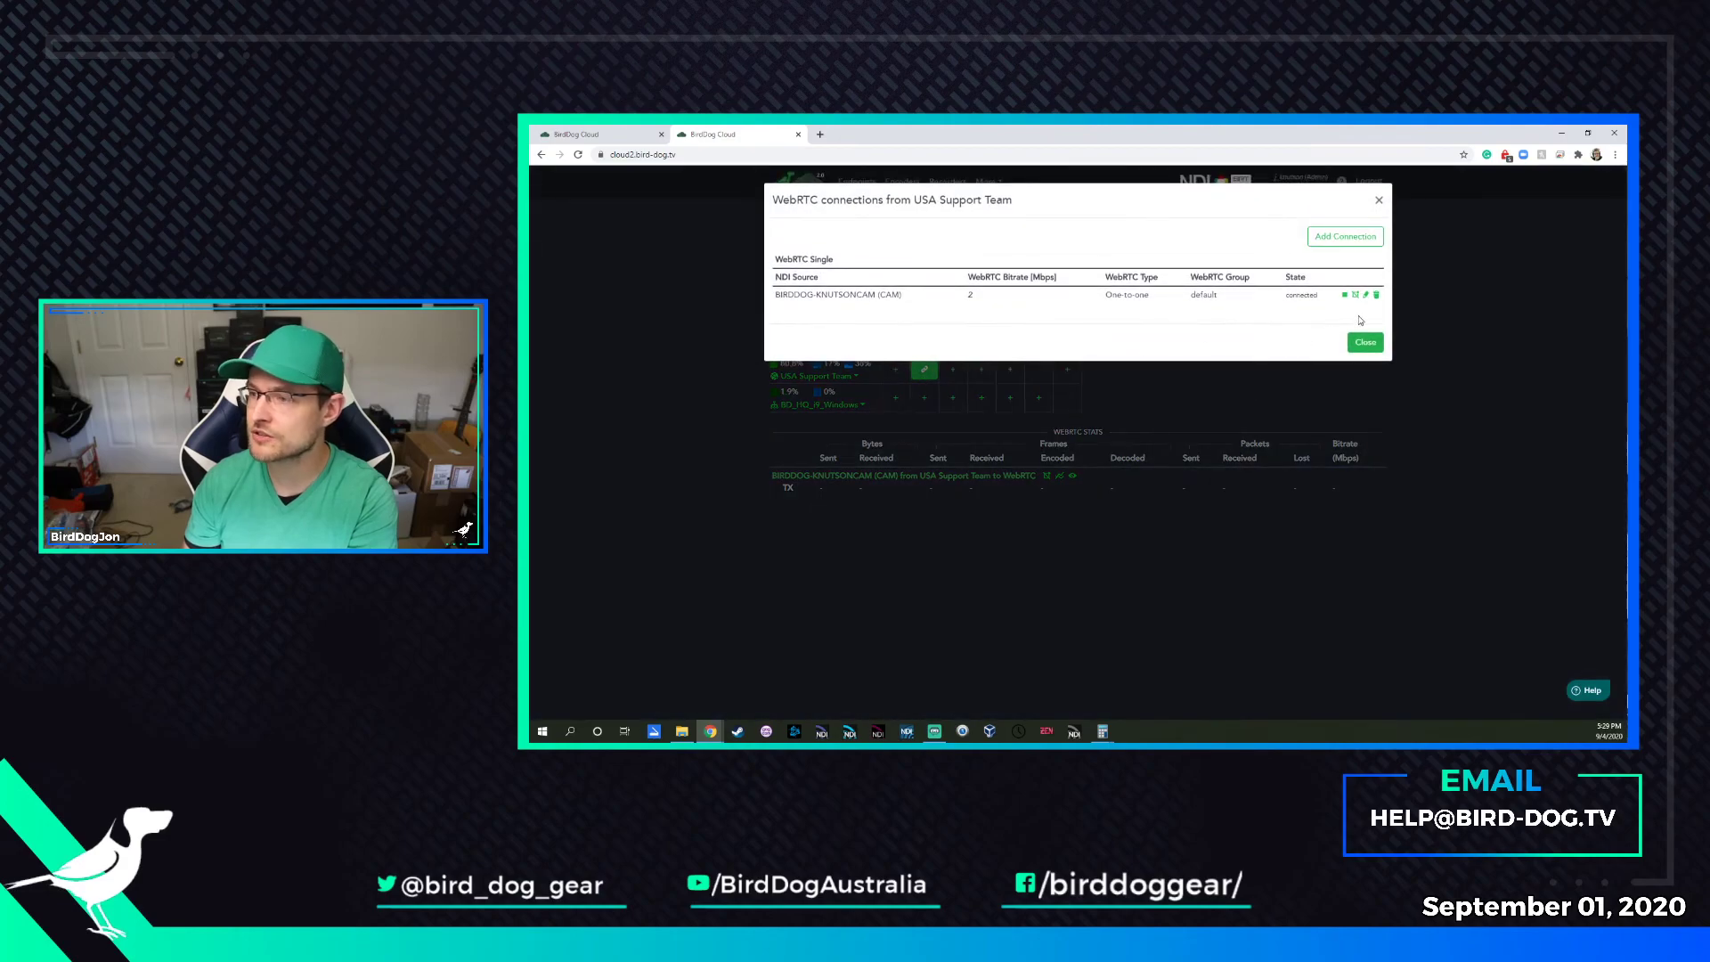
pyautogui.click(1377, 296)
pyautogui.click(1387, 351)
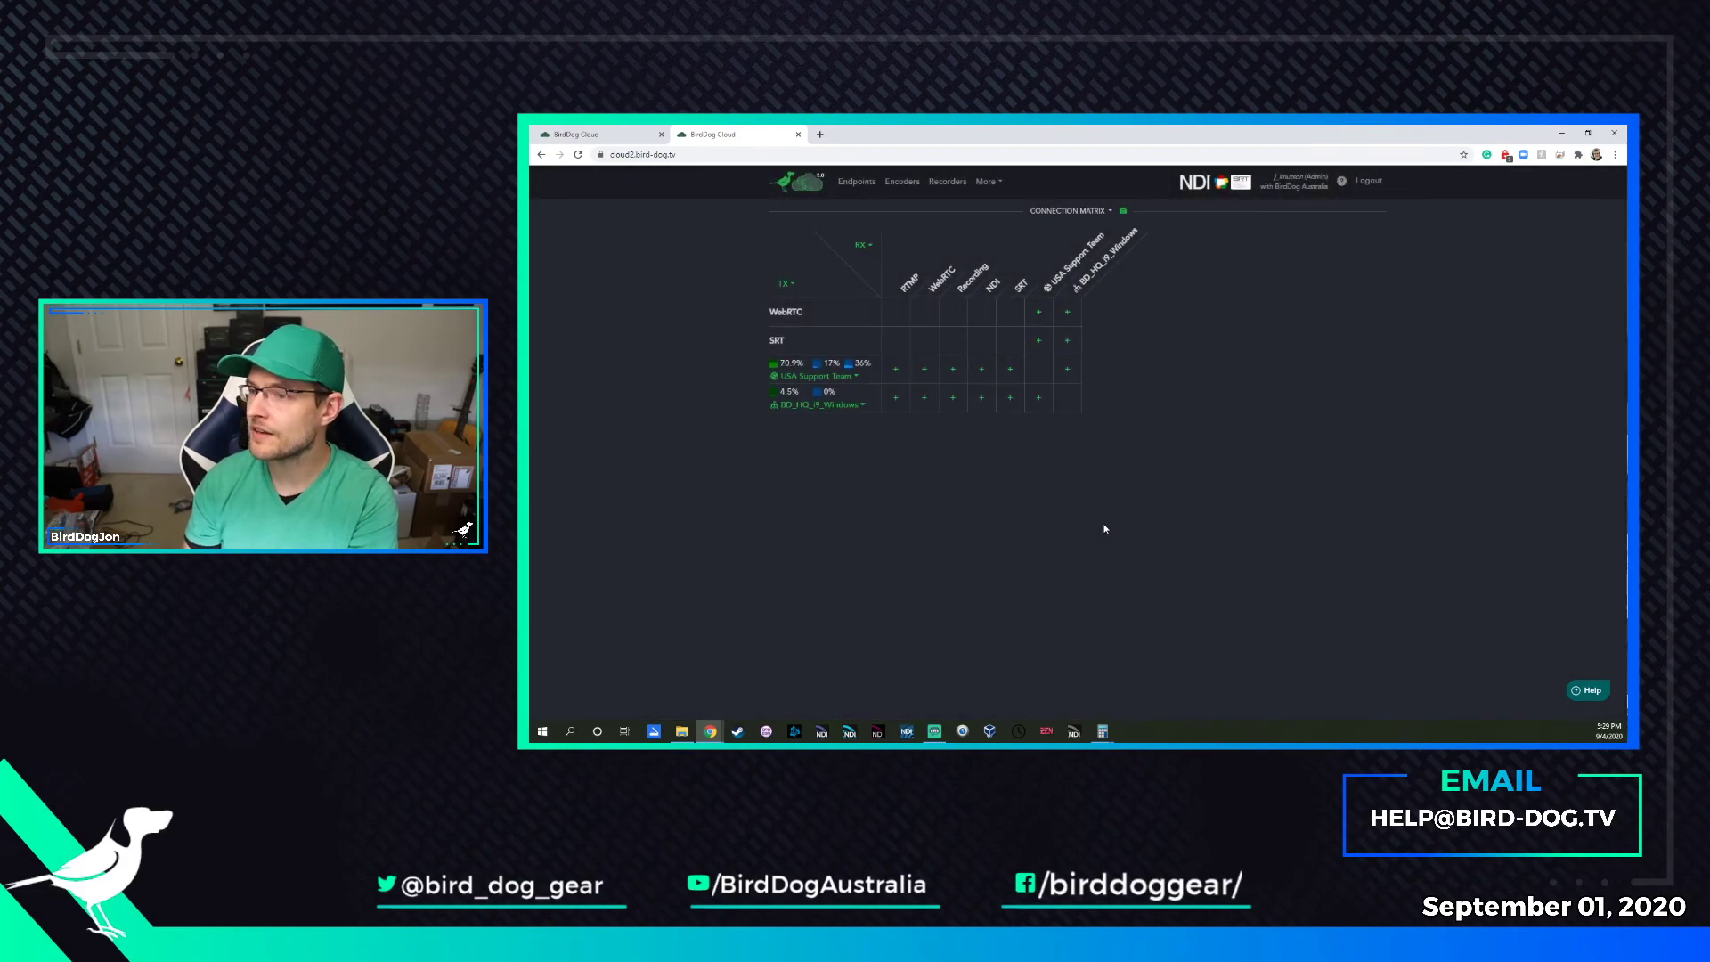